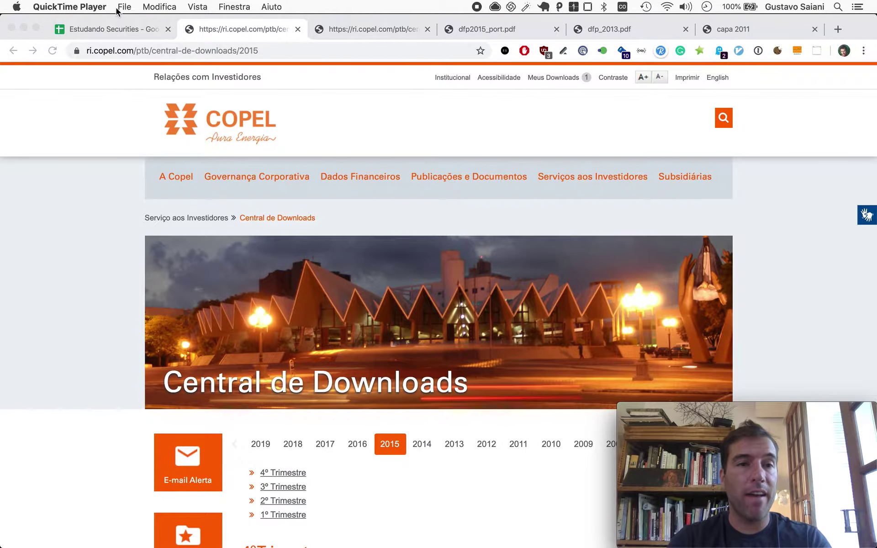
Step: Bring up the Estudando Securities spreadsheet with Copel's data filled through period 16
{"action": "left_click", "coordinate": [116, 32]}
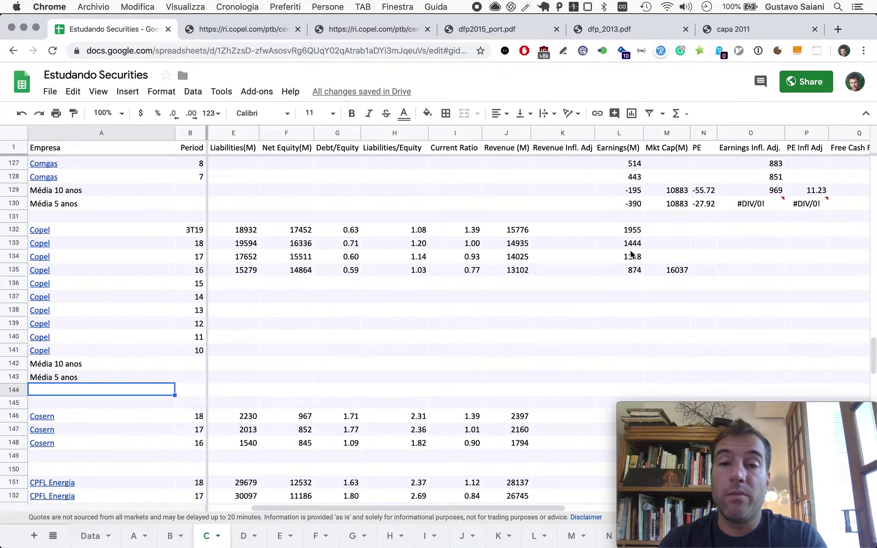
{"action": "scroll", "coordinate": [445, 272], "scroll_direction": "left", "scroll_amount": 2}
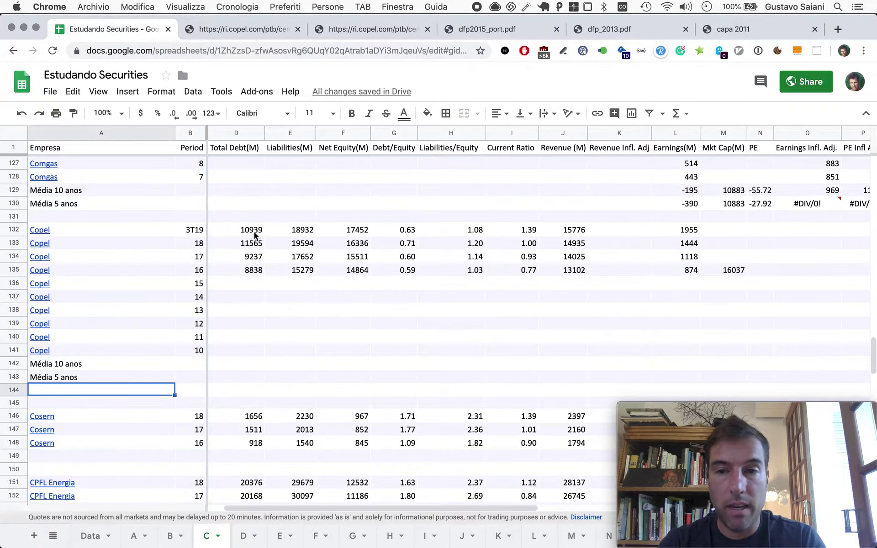
{"action": "scroll", "coordinate": [719, 302], "scroll_direction": "right", "scroll_amount": 2}
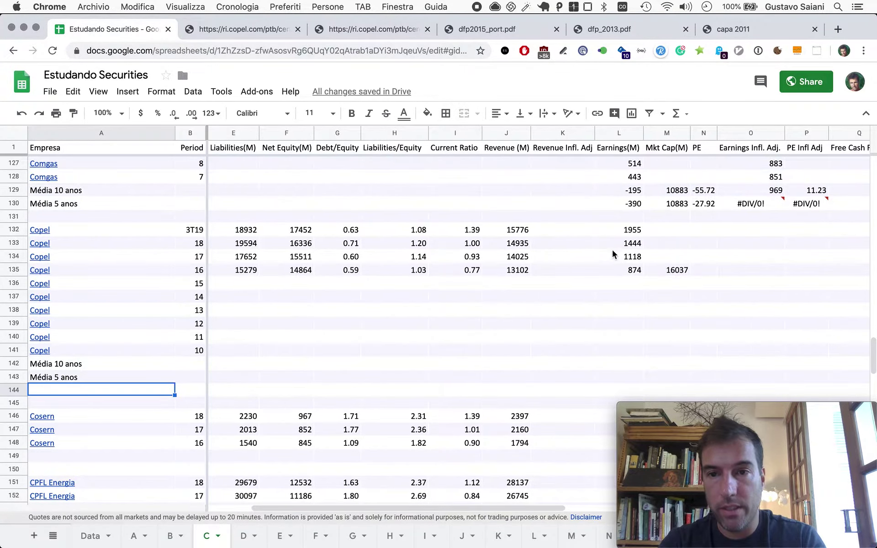
{"action": "scroll", "coordinate": [656, 251], "scroll_direction": "right", "scroll_amount": 3}
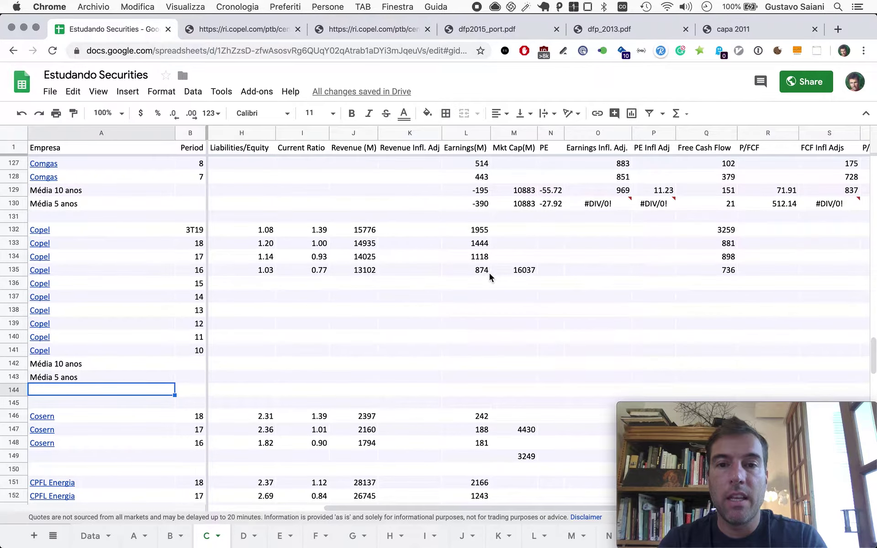
{"action": "scroll", "coordinate": [490, 274], "scroll_direction": "left", "scroll_amount": 1}
{"action": "scroll", "coordinate": [490, 273], "scroll_direction": "left", "scroll_amount": 1}
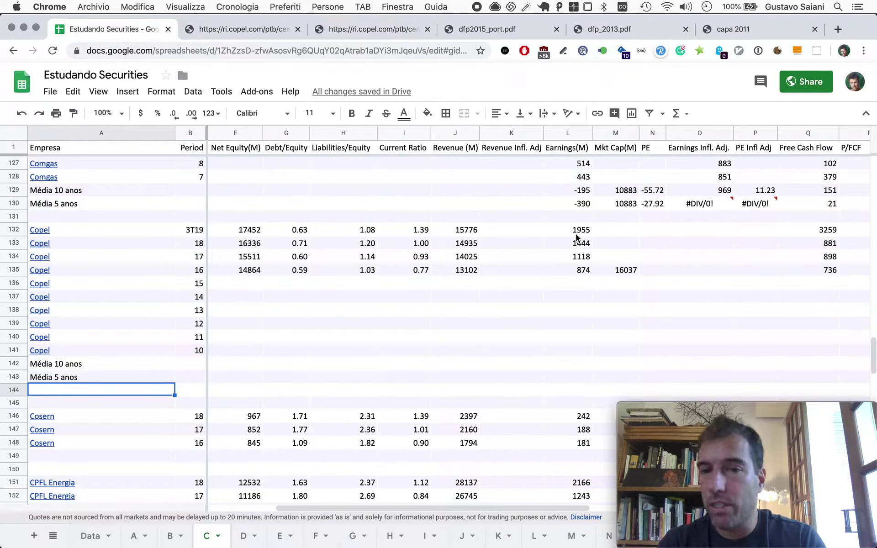
{"action": "scroll", "coordinate": [489, 302], "scroll_direction": "left", "scroll_amount": 5}
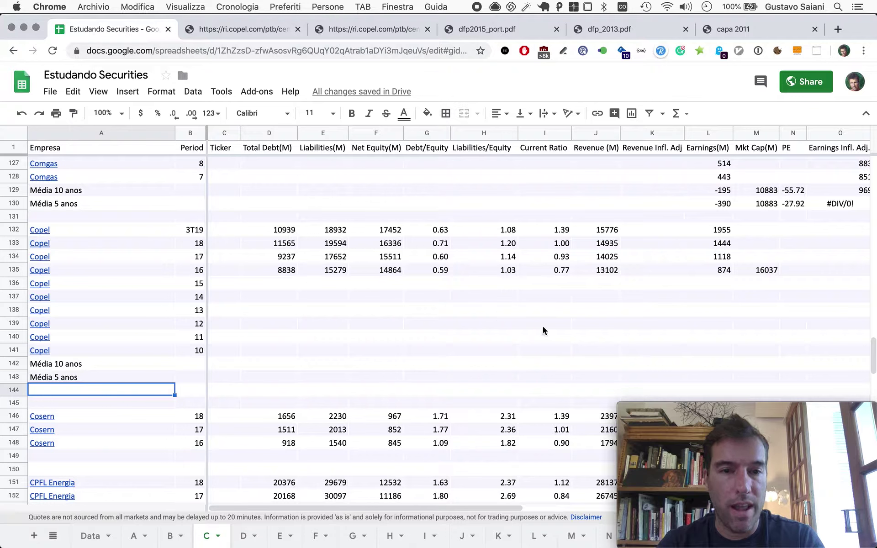
{"action": "scroll", "coordinate": [594, 348], "scroll_direction": "right", "scroll_amount": 6}
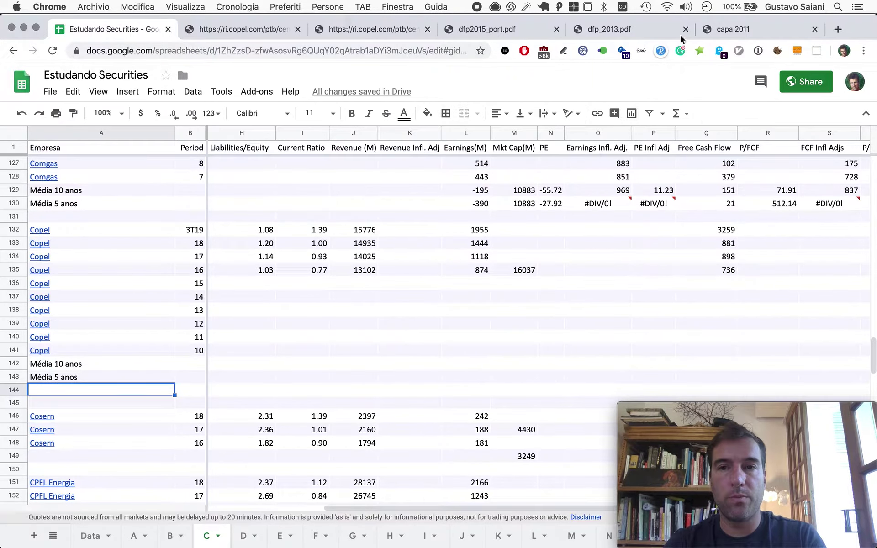
{"action": "left_click", "coordinate": [475, 31]}
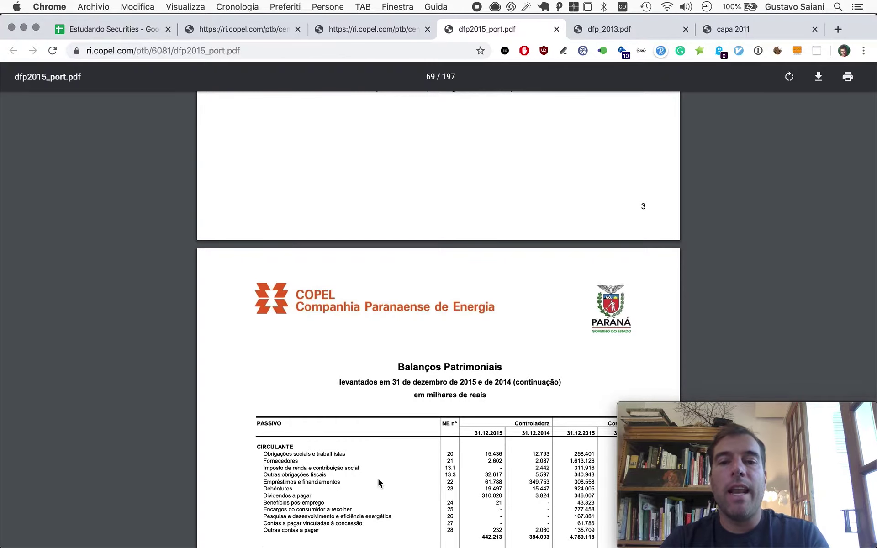
{"action": "scroll", "coordinate": [378, 479], "scroll_direction": "down", "scroll_amount": 5}
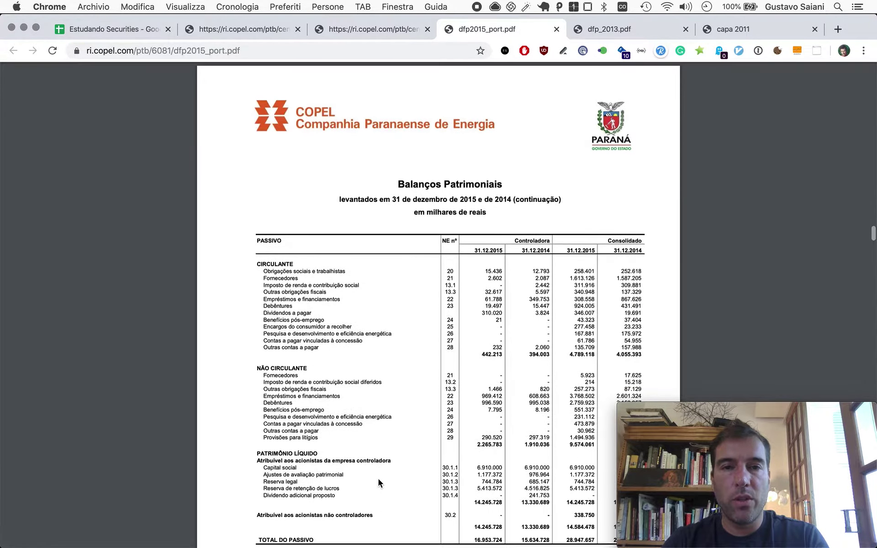
{"action": "left_click", "coordinate": [101, 30]}
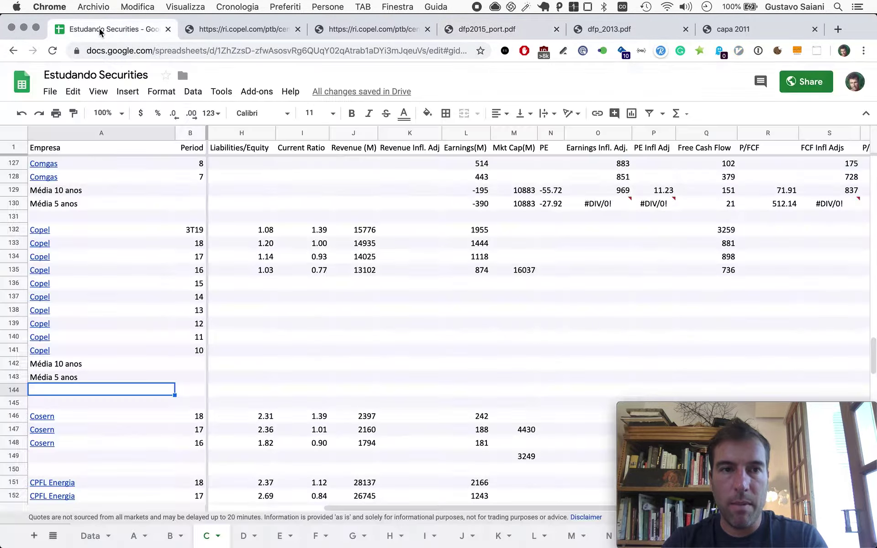
{"action": "key", "text": "Right"}
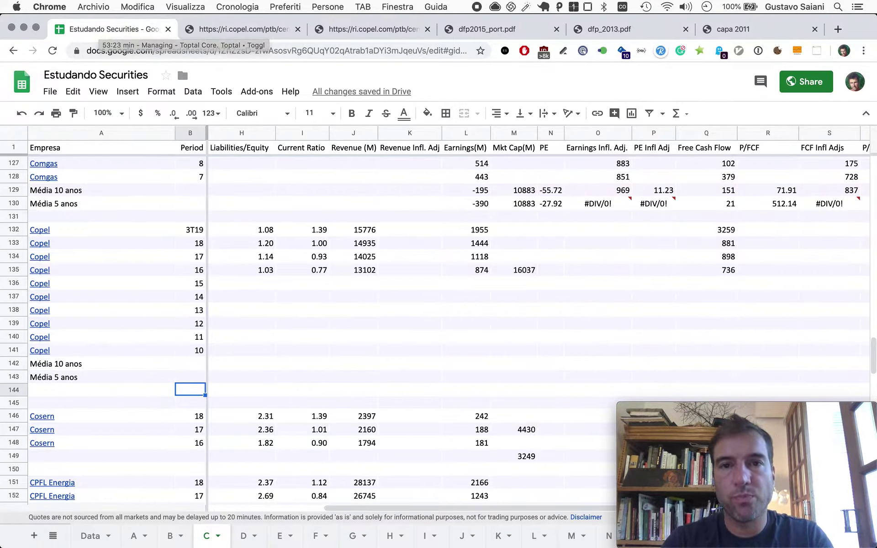
Step: Enter Copel's period 15 and 14 revenue, 14728 and 13919, in J136 and J137
{"action": "left_click", "coordinate": [480, 31]}
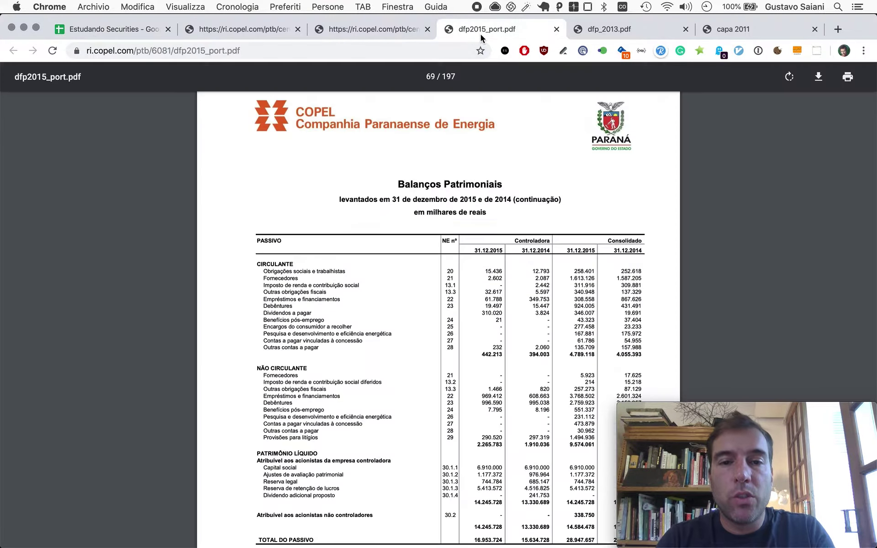
{"action": "scroll", "coordinate": [338, 266], "scroll_direction": "down", "scroll_amount": 15}
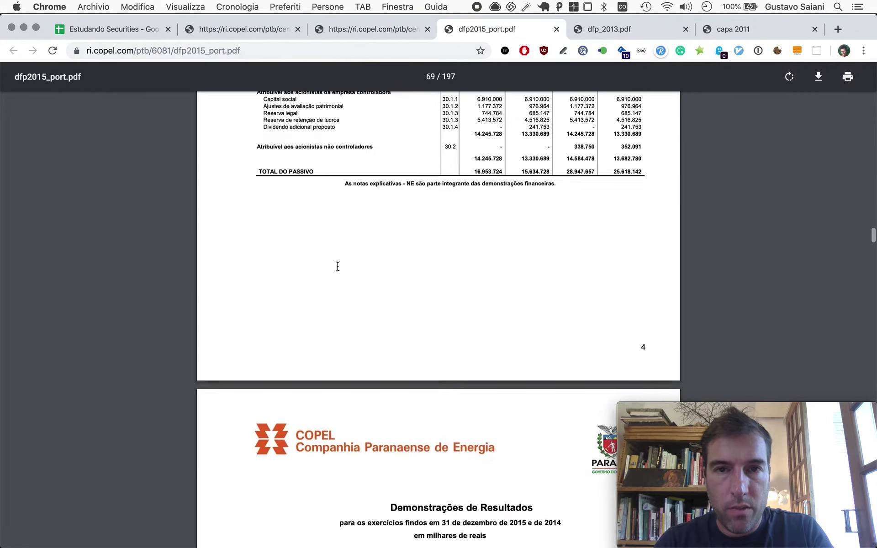
{"action": "scroll", "coordinate": [338, 266], "scroll_direction": "down", "scroll_amount": 10}
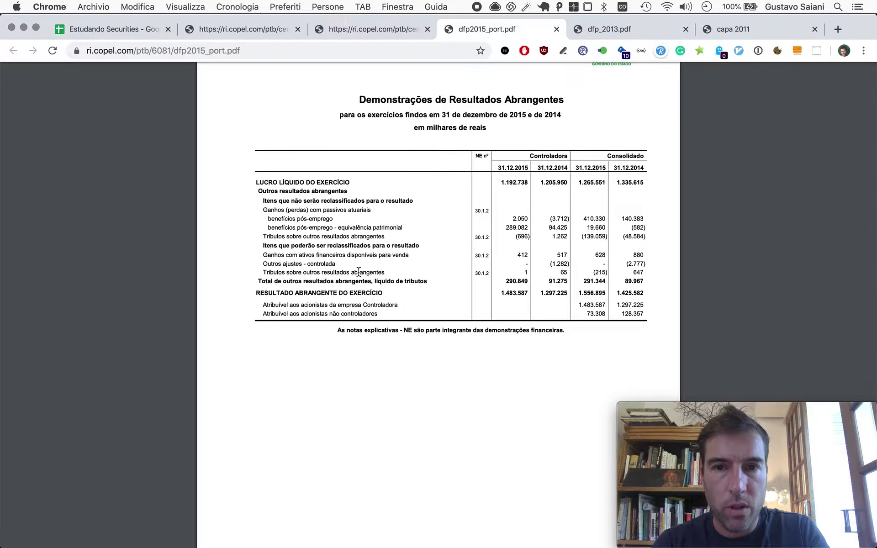
{"action": "scroll", "coordinate": [359, 272], "scroll_direction": "up", "scroll_amount": 10}
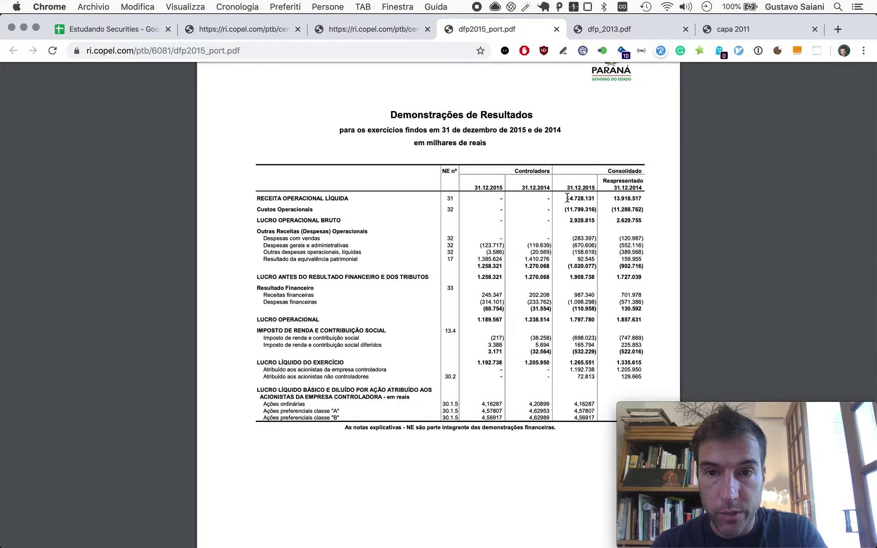
{"action": "key", "text": "super+1"}
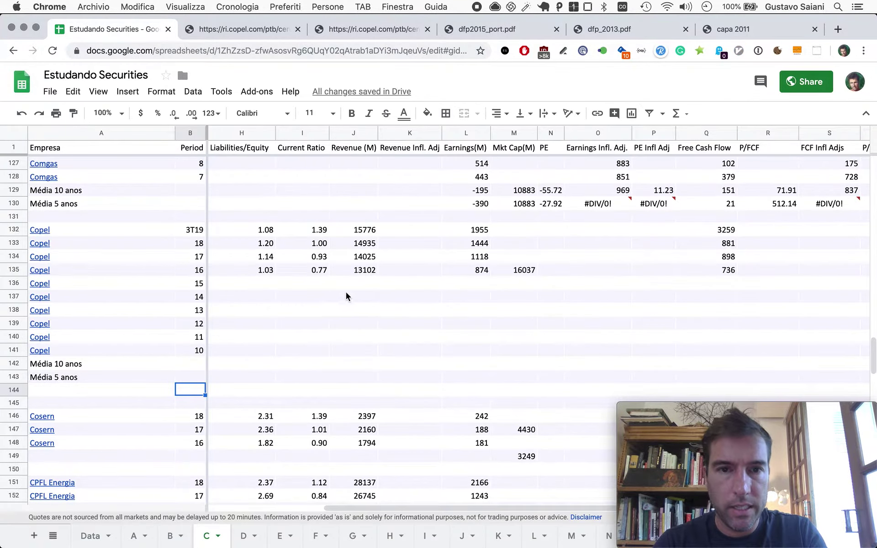
{"action": "left_click", "coordinate": [360, 282]}
{"action": "type", "text": "14728"}
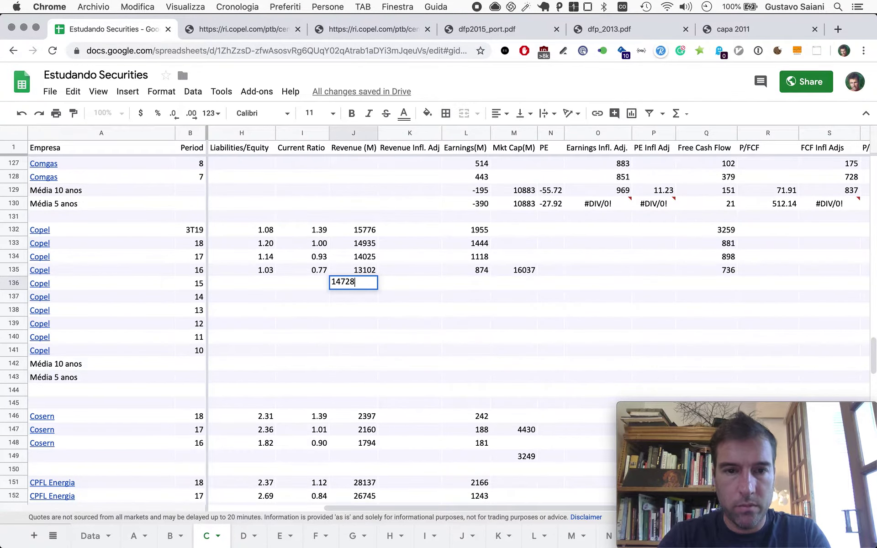
{"action": "key", "text": "Return"}
{"action": "key", "text": "super+4"}
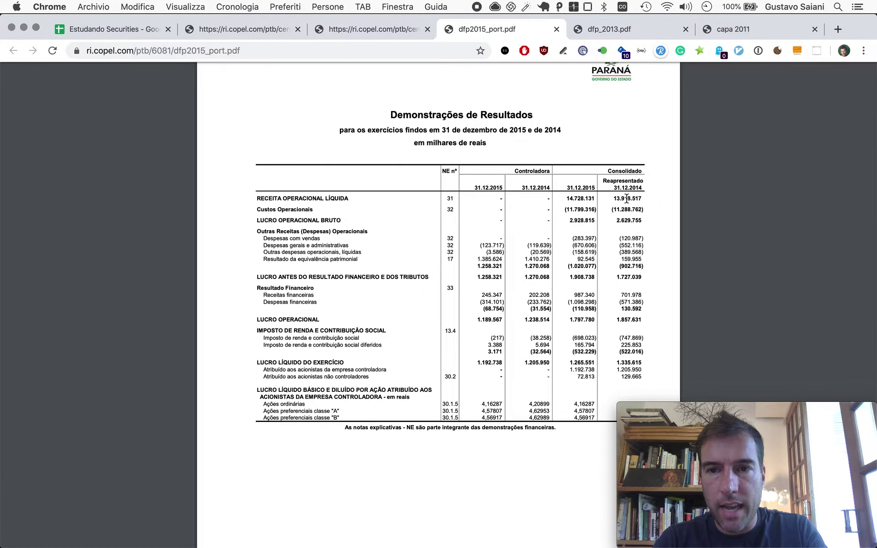
{"action": "key", "text": "super+1"}
{"action": "type", "text": "13919"}
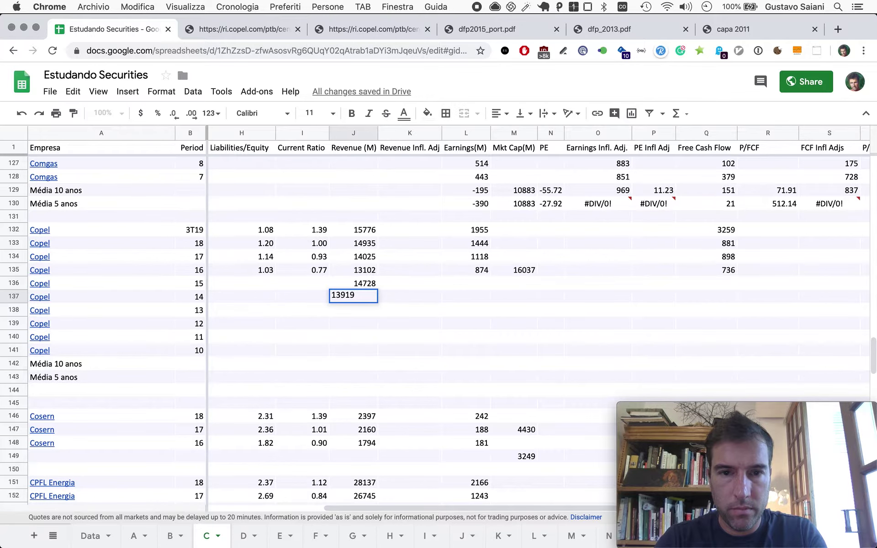
{"action": "key", "text": "Return"}
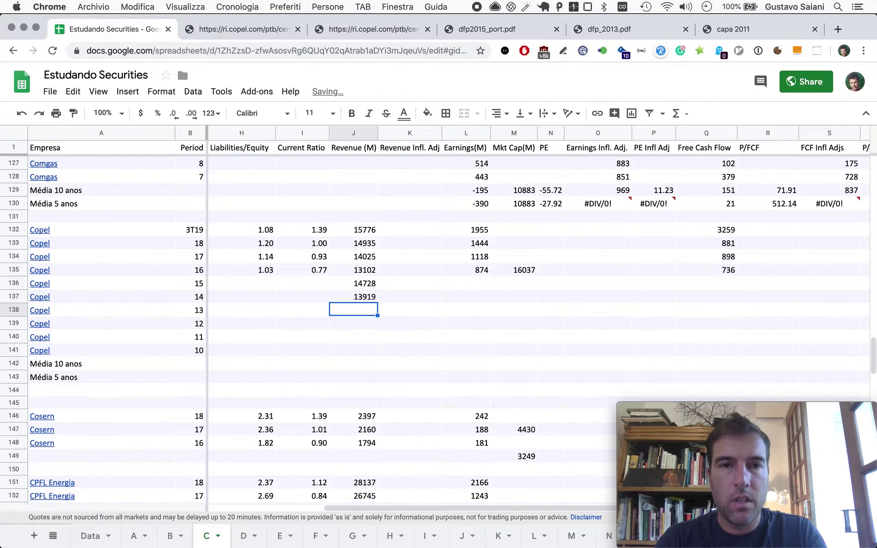
Step: Enter Copel's period 15 and 14 earnings, 1266 and 1336, in L136 and L137
{"action": "key", "text": "super+4"}
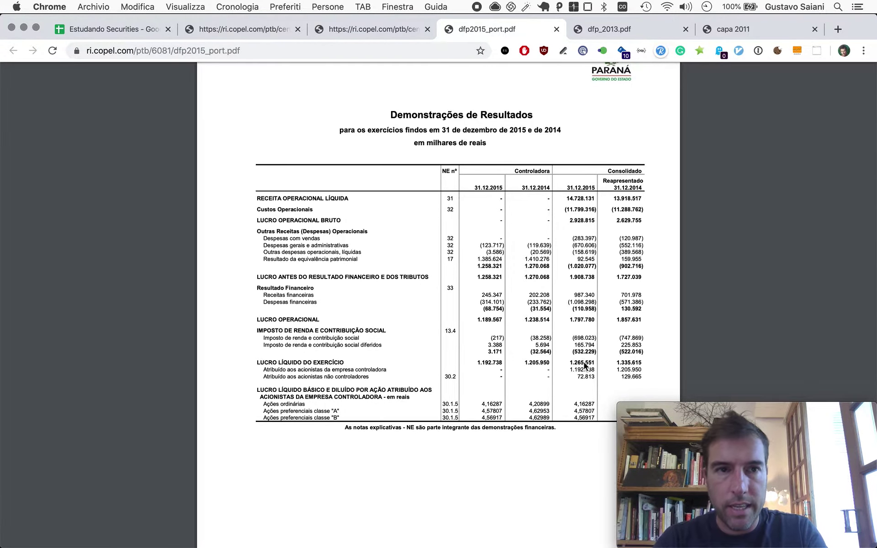
{"action": "key", "text": "super+1"}
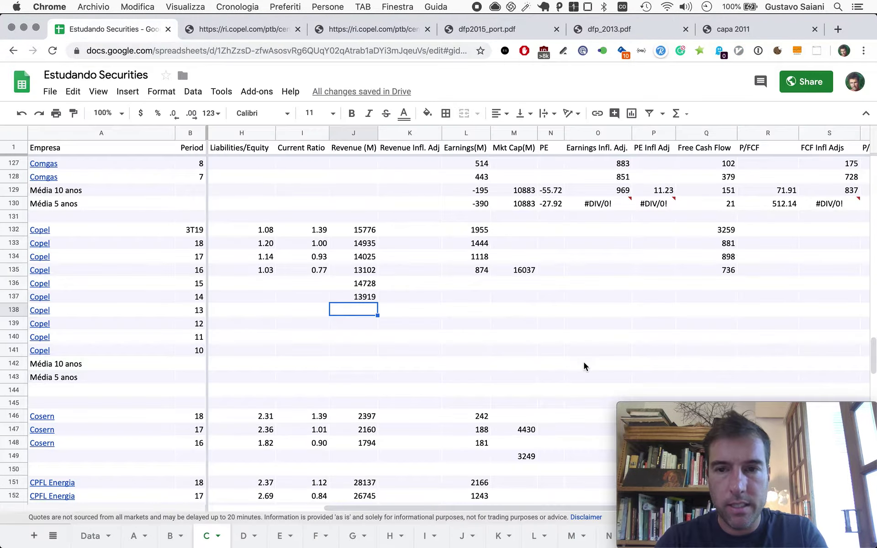
{"action": "left_click", "coordinate": [462, 283]}
{"action": "type", "text": "1266"}
{"action": "key", "text": "Return"}
{"action": "key", "text": "super+4"}
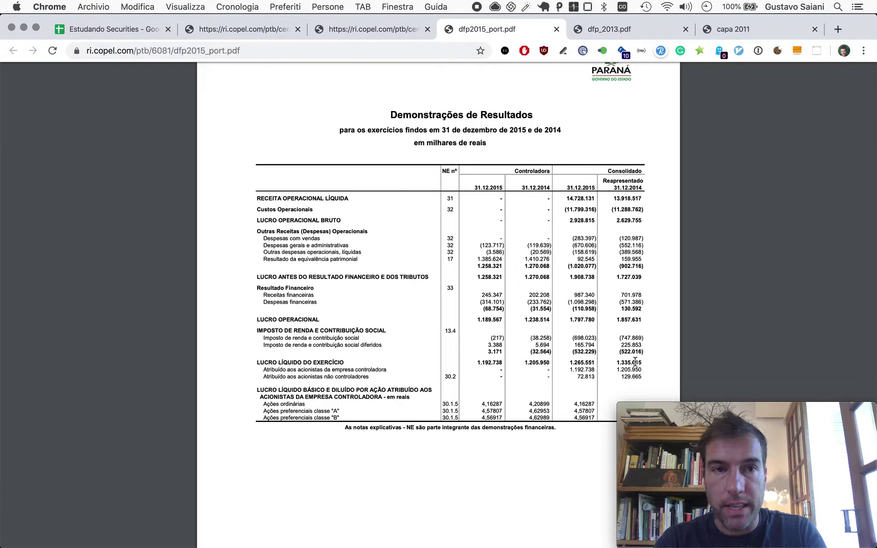
{"action": "key", "text": "super+1"}
{"action": "type", "text": "1336"}
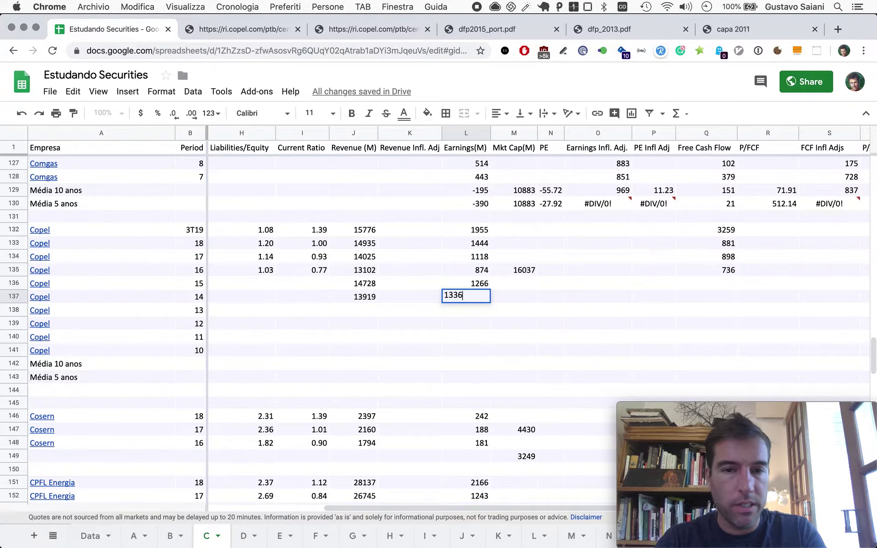
{"action": "key", "text": "Return"}
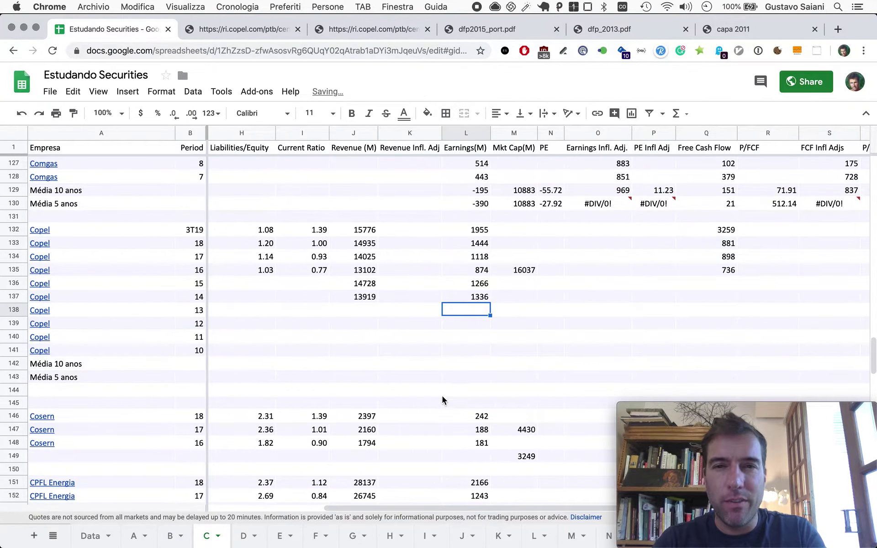
{"action": "key", "text": "super+4"}
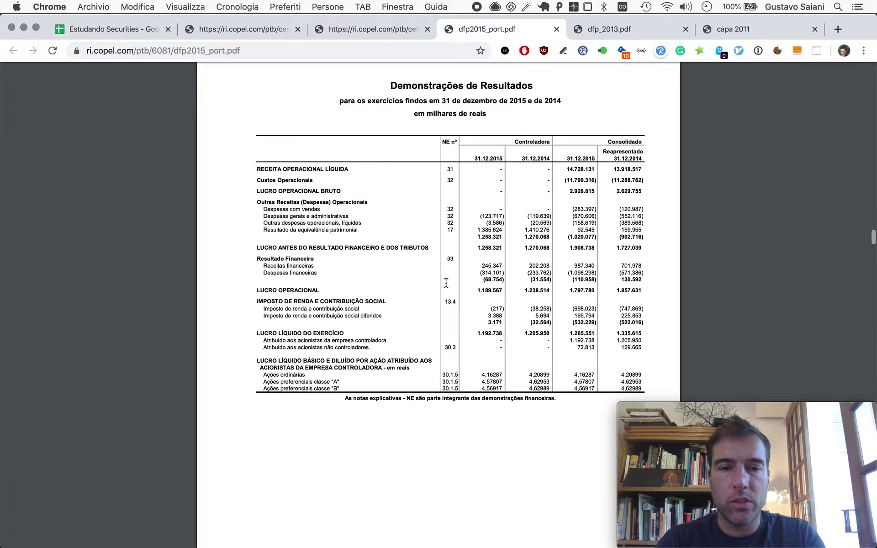
{"action": "scroll", "coordinate": [446, 283], "scroll_direction": "down", "scroll_amount": 10}
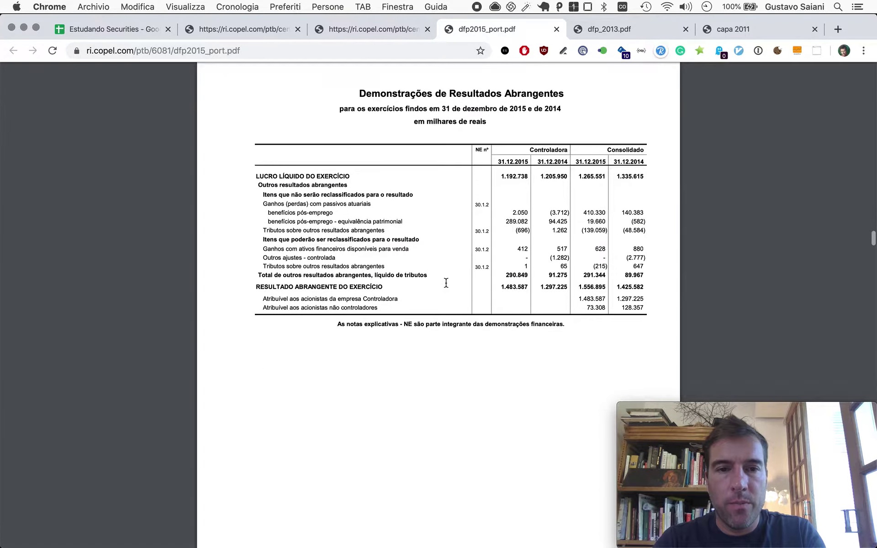
Step: Find the 2015 operating (1321) and investing (1952) cash-flow totals in the dfp2015 PDF
{"action": "scroll", "coordinate": [446, 283], "scroll_direction": "down", "scroll_amount": 15}
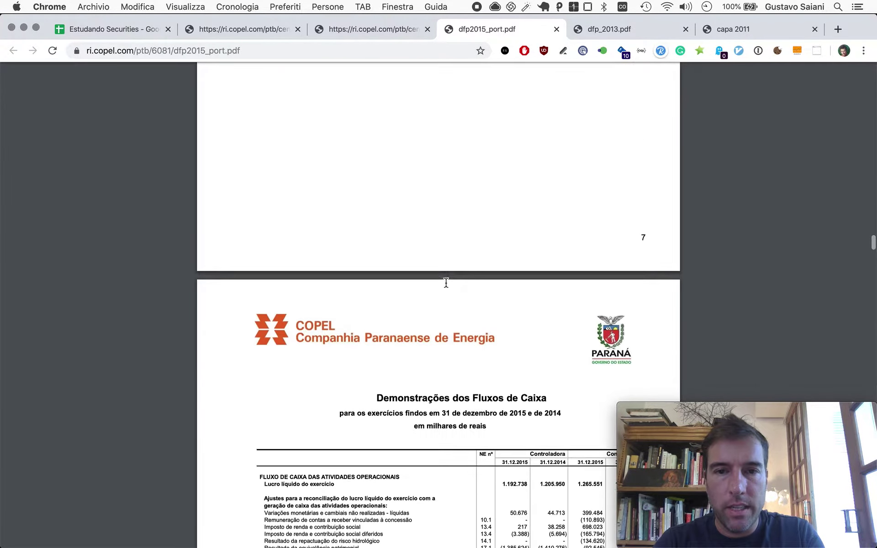
{"action": "scroll", "coordinate": [446, 283], "scroll_direction": "down", "scroll_amount": 8}
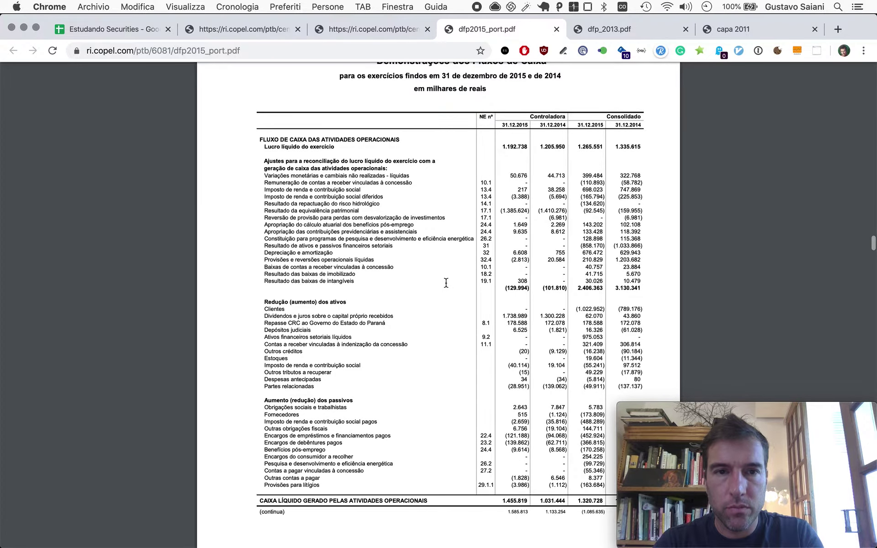
{"action": "scroll", "coordinate": [446, 283], "scroll_direction": "down", "scroll_amount": 2}
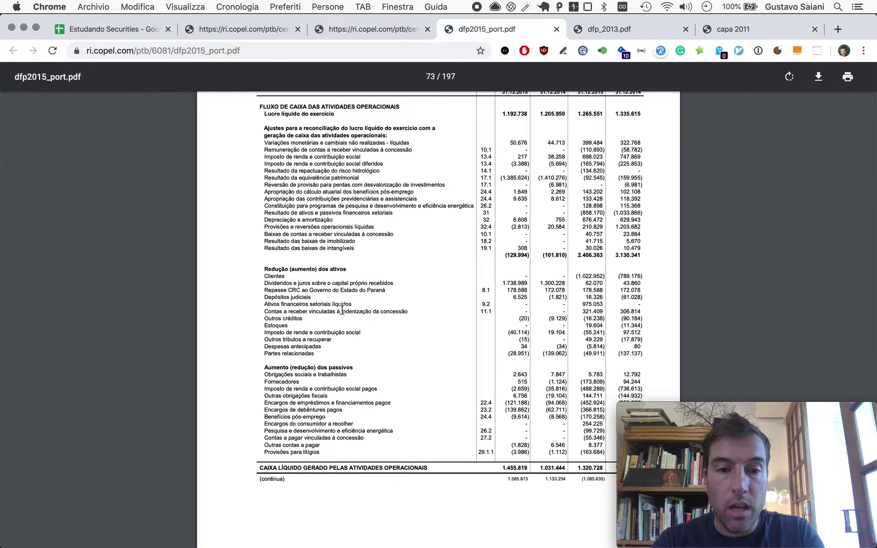
{"action": "scroll", "coordinate": [347, 349], "scroll_direction": "down", "scroll_amount": 2}
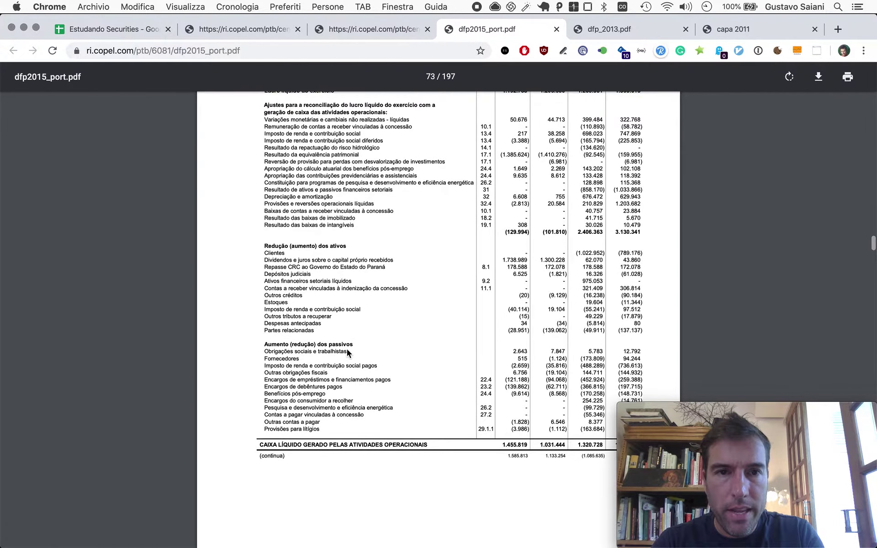
{"action": "scroll", "coordinate": [348, 350], "scroll_direction": "up", "scroll_amount": 3}
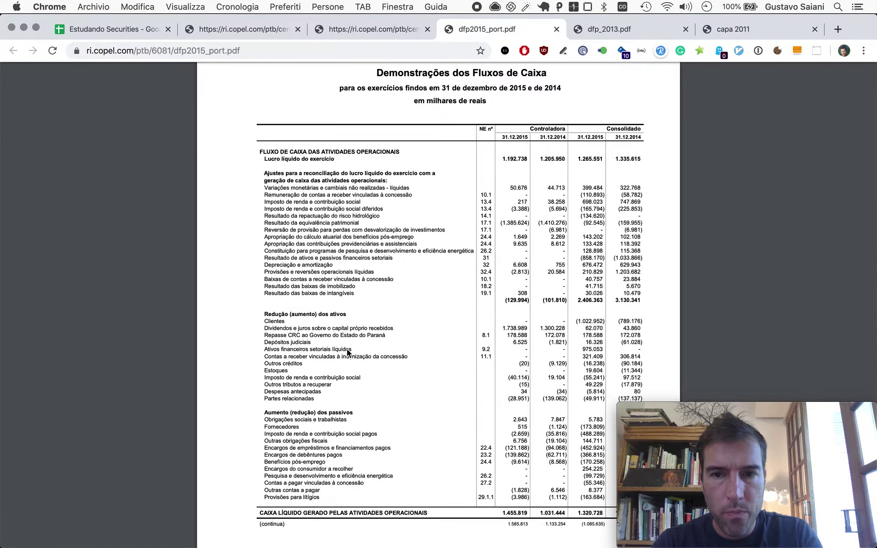
{"action": "scroll", "coordinate": [347, 349], "scroll_direction": "down", "scroll_amount": 10}
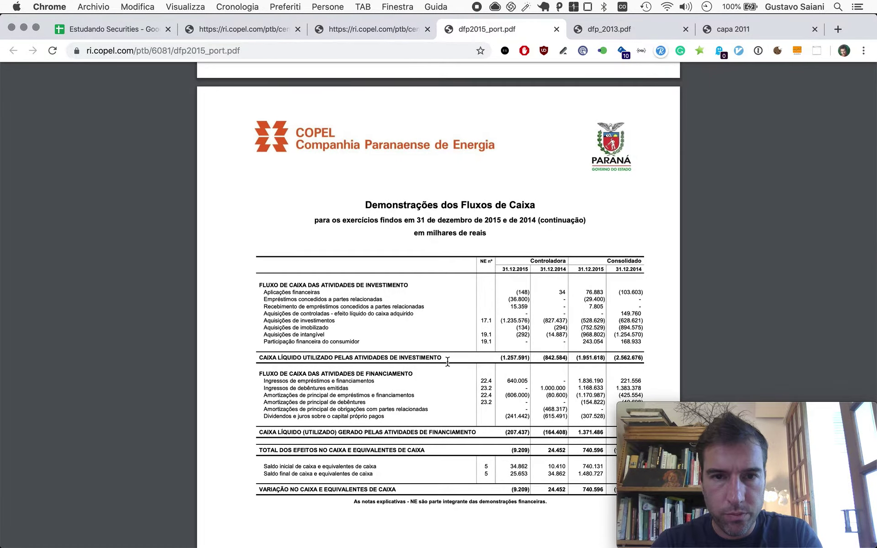
{"action": "scroll", "coordinate": [448, 362], "scroll_direction": "up", "scroll_amount": 5}
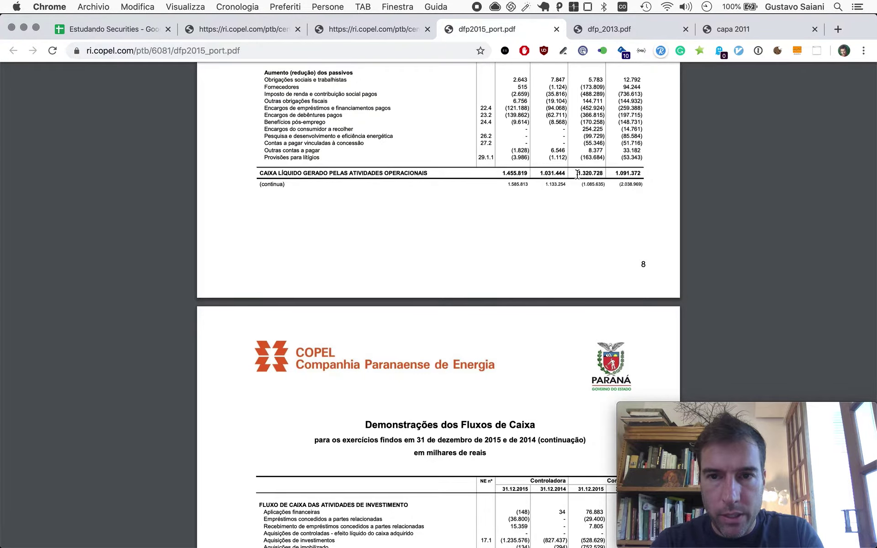
Step: Compute 1321 − 1952 = -631 in Calculator and copy the result
{"action": "key", "text": "super+Tab"}
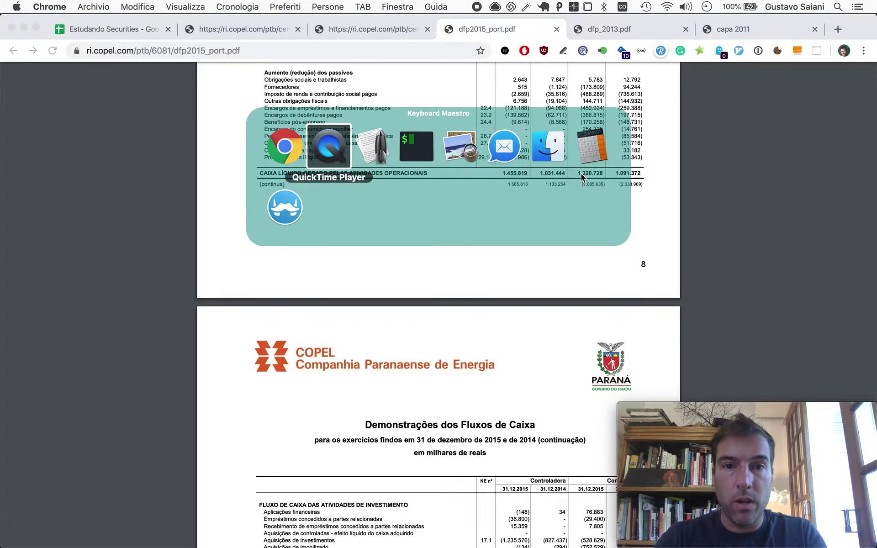
{"action": "left_click", "coordinate": [581, 176]}
{"action": "type", "text": "1321"}
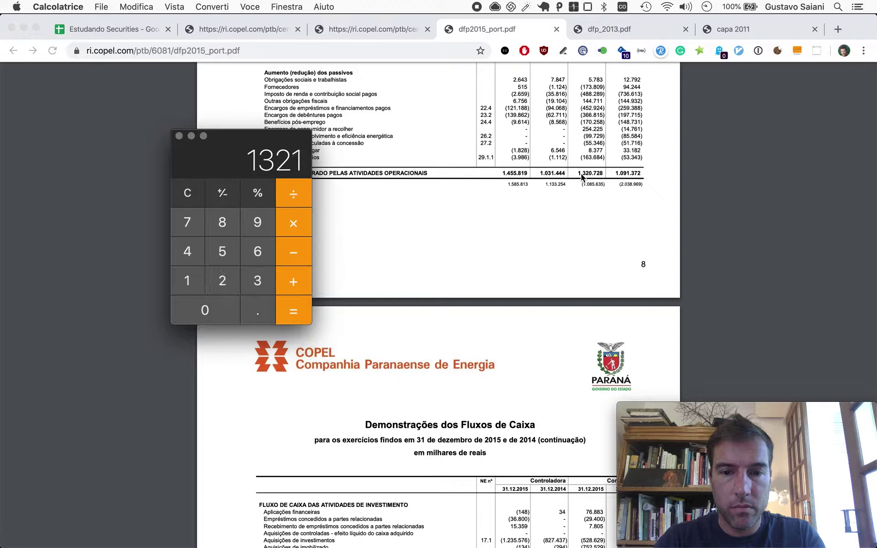
{"action": "scroll", "coordinate": [554, 334], "scroll_direction": "down", "scroll_amount": 1}
{"action": "scroll", "coordinate": [553, 334], "scroll_direction": "down", "scroll_amount": 5}
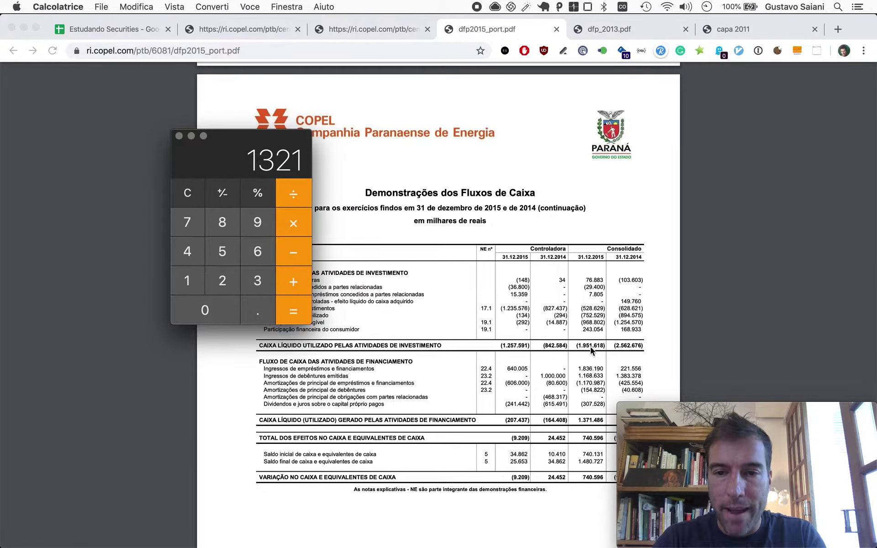
{"action": "type", "text": "-1952="}
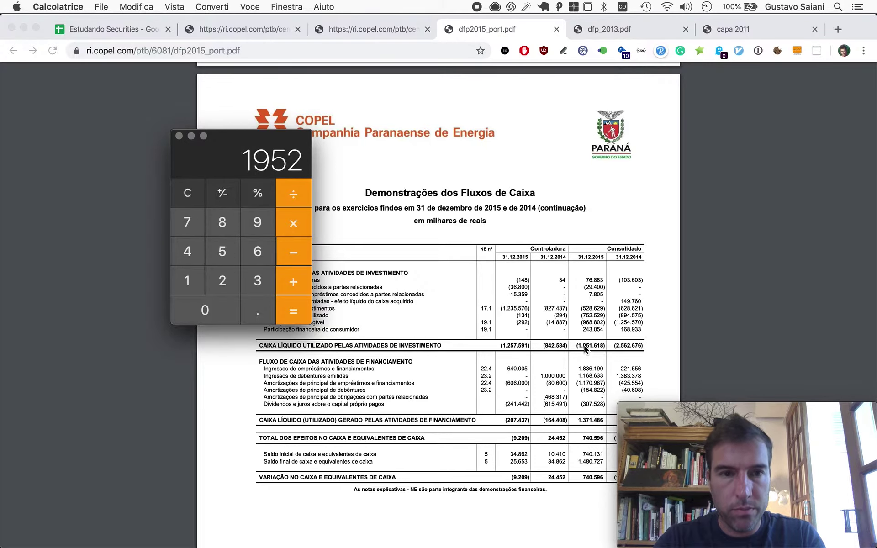
{"action": "key", "text": "super+c"}
{"action": "key", "text": "super+Tab"}
{"action": "key", "text": "super+1"}
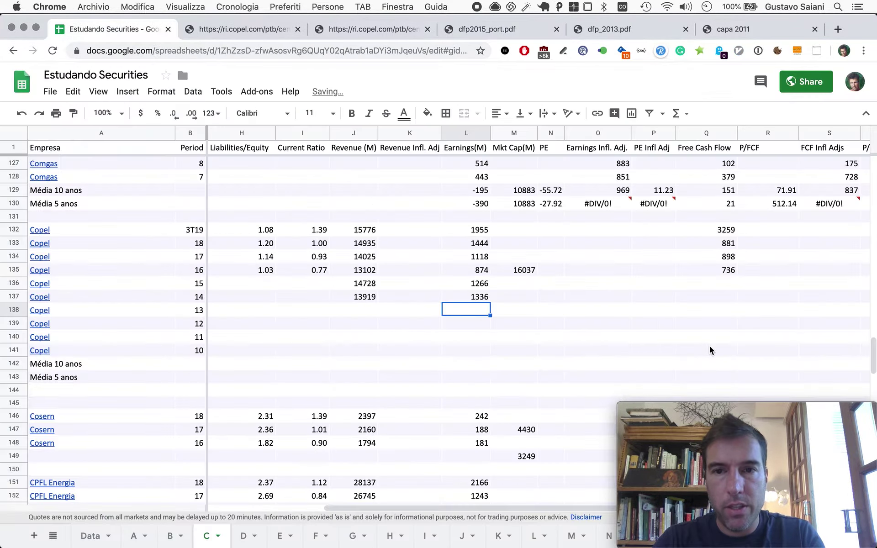
Step: Paste -631 into Q136 and check the Free Cash Flow values 881 and 898
{"action": "left_click", "coordinate": [728, 283]}
{"action": "key", "text": "super+v"}
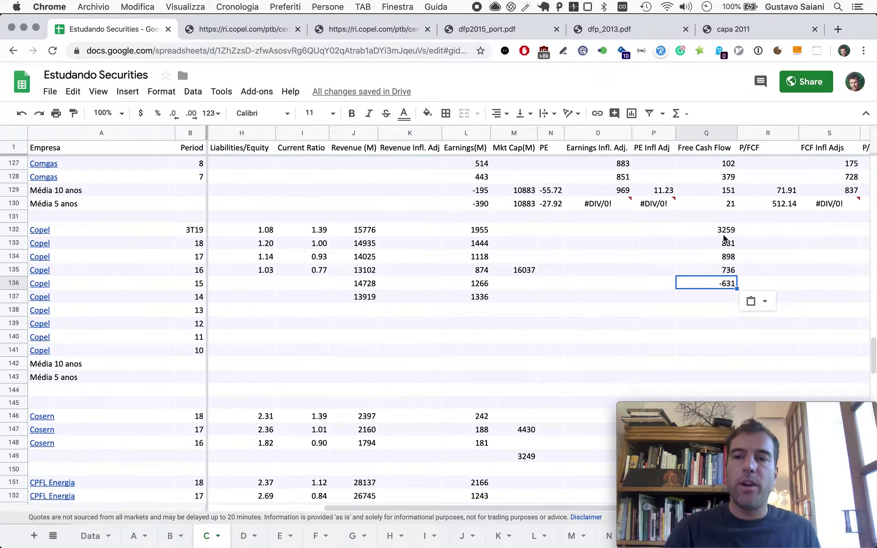
{"action": "key", "text": "Down"}
{"action": "key", "text": "Down"}
{"action": "key", "text": "Up"}
{"action": "key", "text": "Up"}
{"action": "key", "text": "Up"}
{"action": "key", "text": "Up"}
{"action": "key", "text": "Up"}
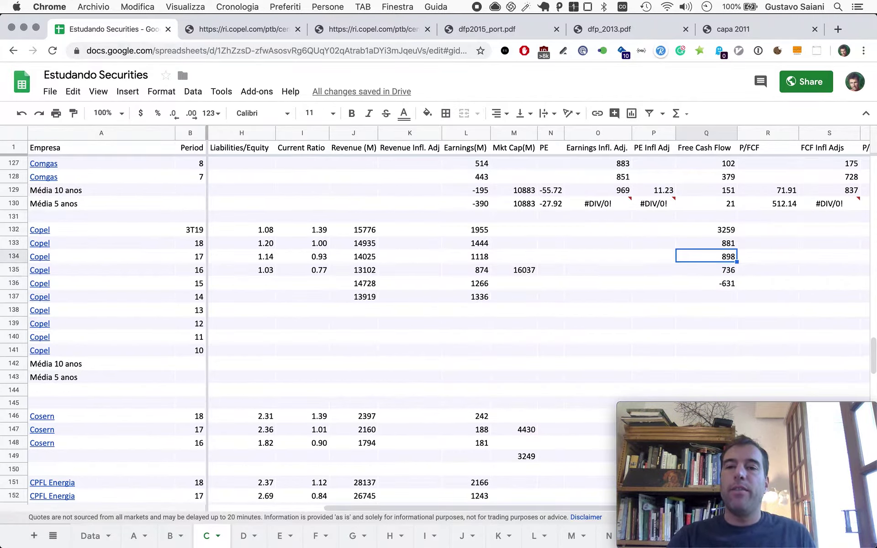
{"action": "key", "text": "Down"}
{"action": "key", "text": "Down"}
{"action": "key", "text": "Down"}
{"action": "key", "text": "Up"}
{"action": "key", "text": "Up"}
{"action": "key", "text": "Up"}
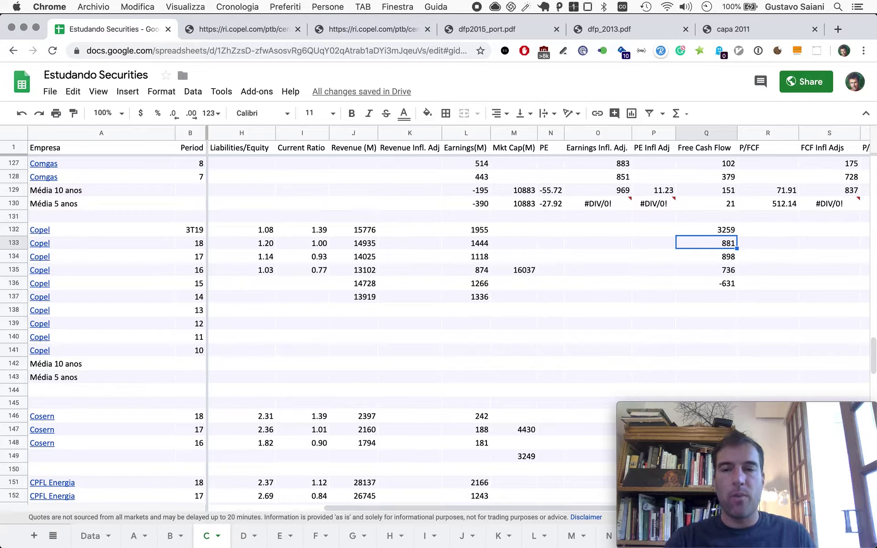
{"action": "key", "text": "Down"}
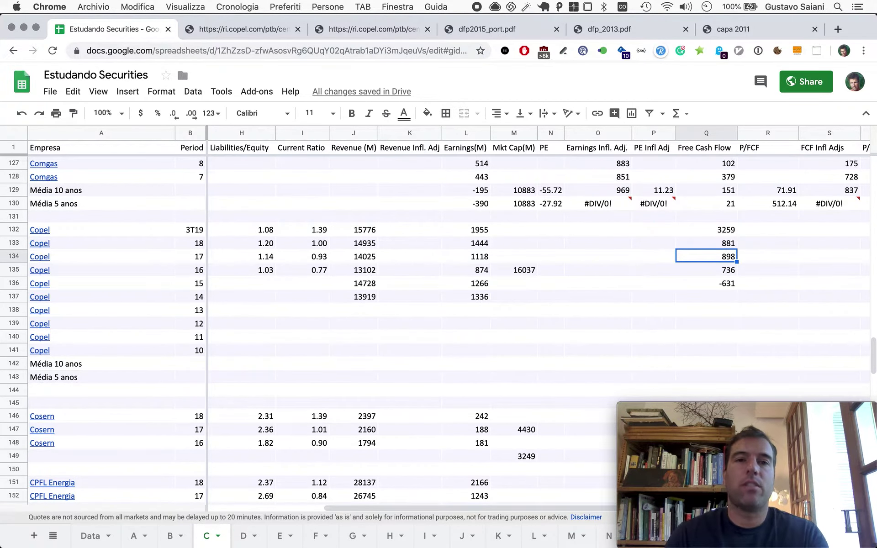
Step: Compute 1091 − 2563 = -1472 in Calculator from the 2015 cash-flow statement
{"action": "key", "text": "super+4"}
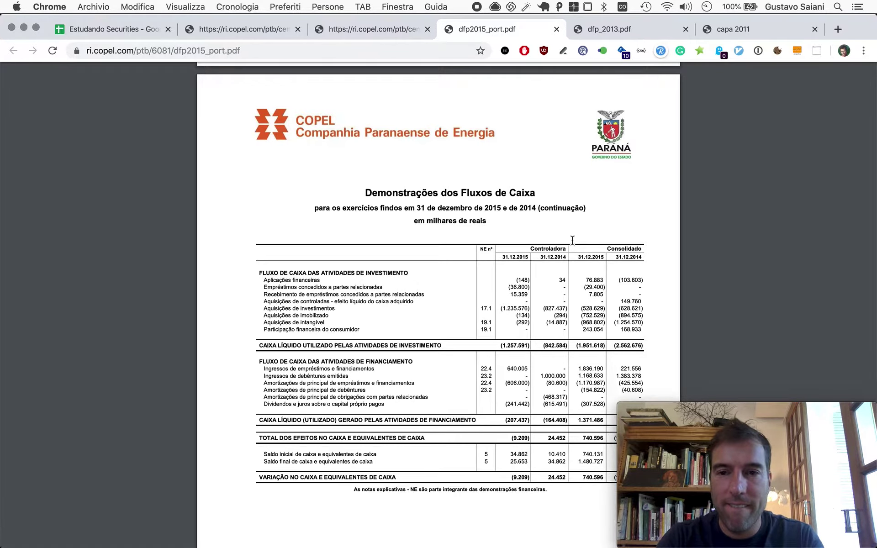
{"action": "scroll", "coordinate": [572, 240], "scroll_direction": "up", "scroll_amount": 1}
{"action": "scroll", "coordinate": [573, 240], "scroll_direction": "up", "scroll_amount": 10}
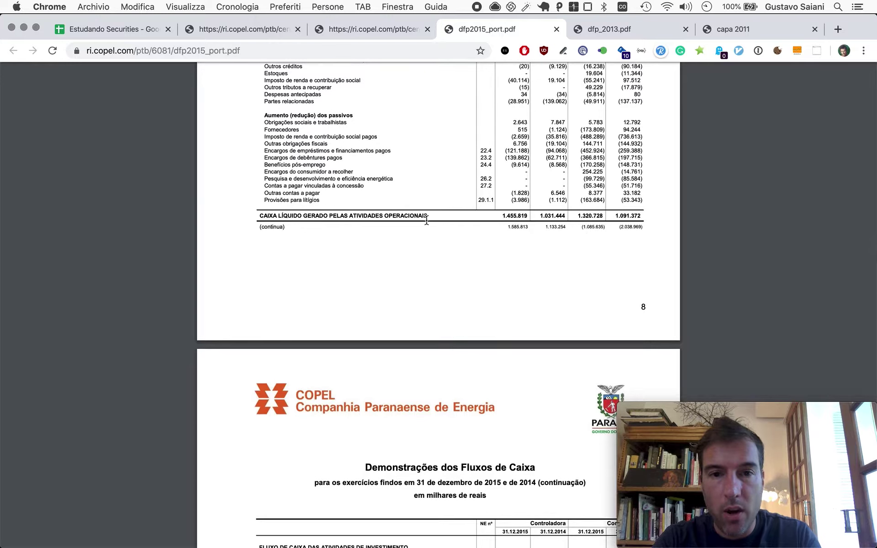
{"action": "key", "text": "super+Tab"}
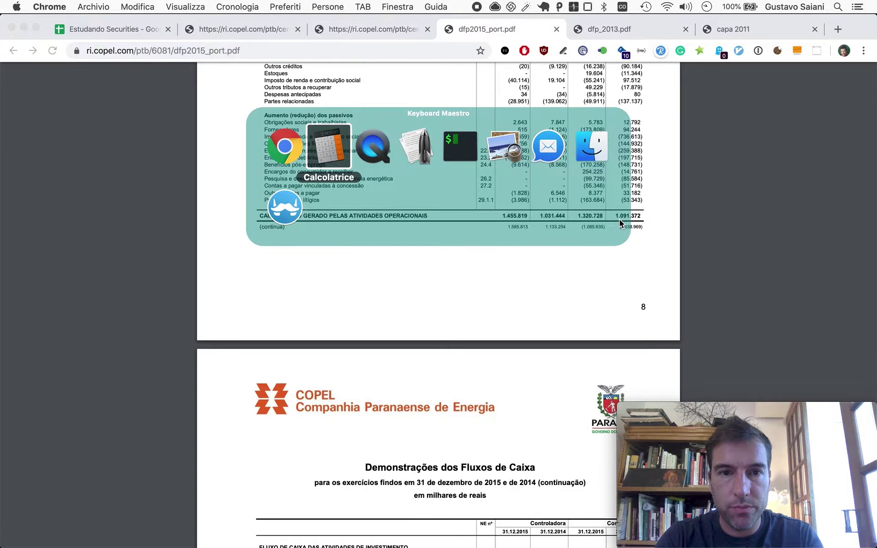
{"action": "type", "text": "1091"}
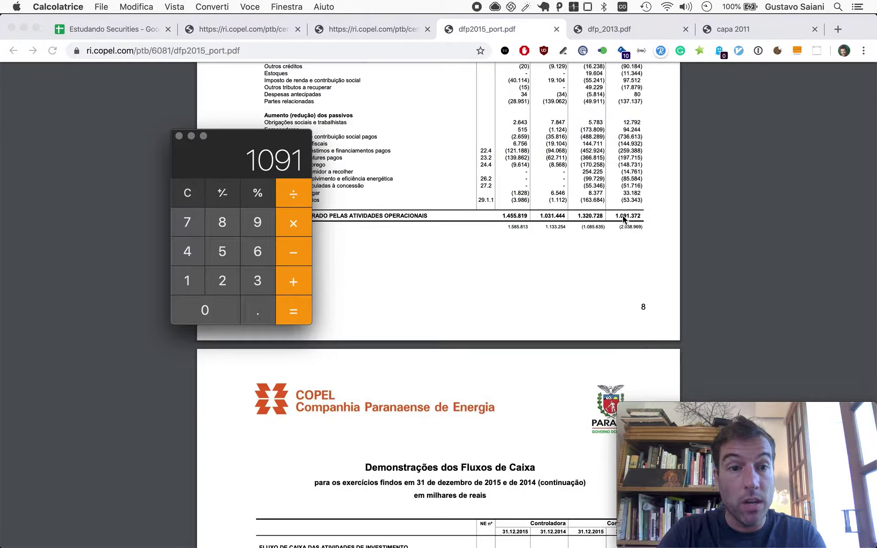
{"action": "scroll", "coordinate": [612, 312], "scroll_direction": "down", "scroll_amount": 10}
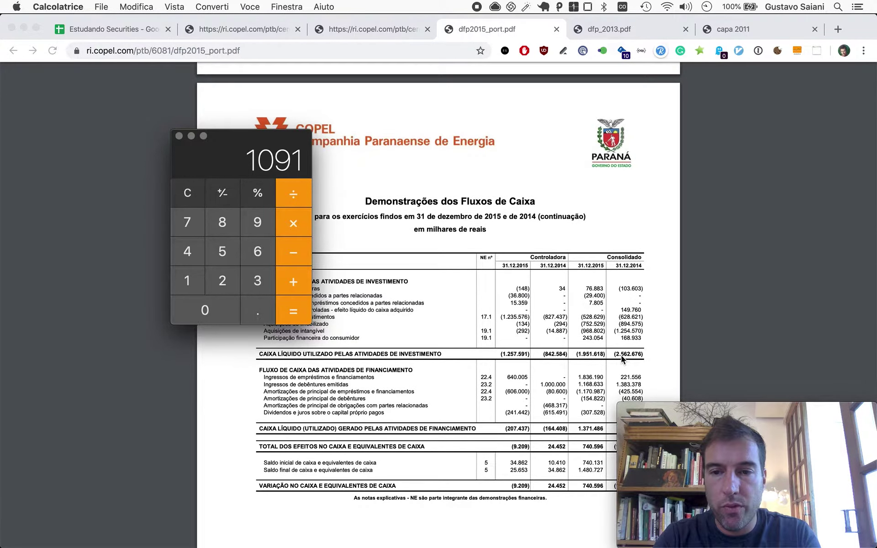
{"action": "key", "text": "minus"}
{"action": "type", "text": "2"}
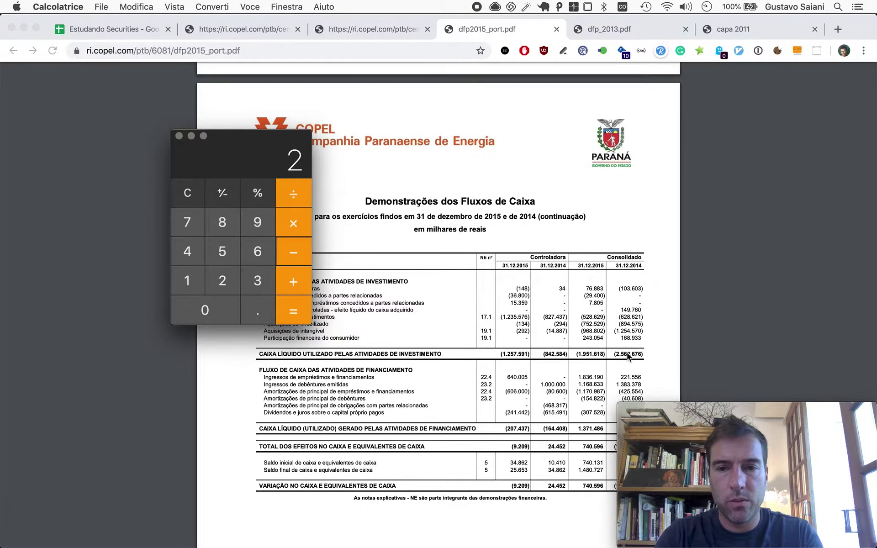
{"action": "type", "text": "563"}
{"action": "key", "text": "Return"}
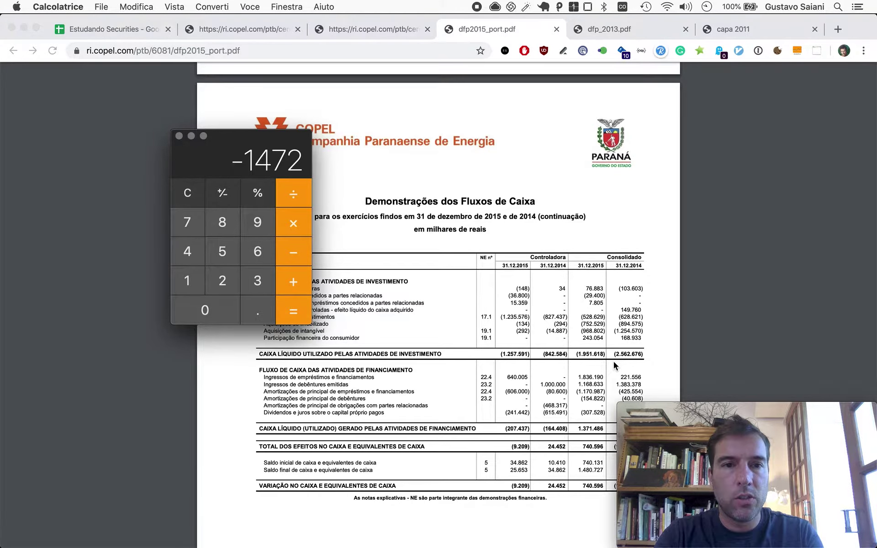
Step: Paste -1472 into Copel's period 14 free cash flow cell Q137
{"action": "key", "text": "super+Tab"}
{"action": "key", "text": "super+1"}
{"action": "key", "text": "Down"}
{"action": "key", "text": "Down"}
{"action": "key", "text": "Down"}
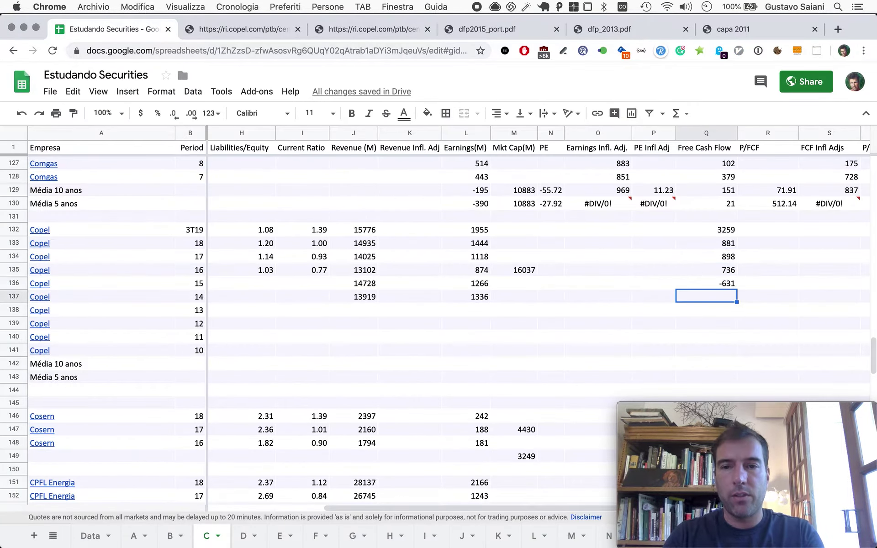
{"action": "key", "text": "super+v"}
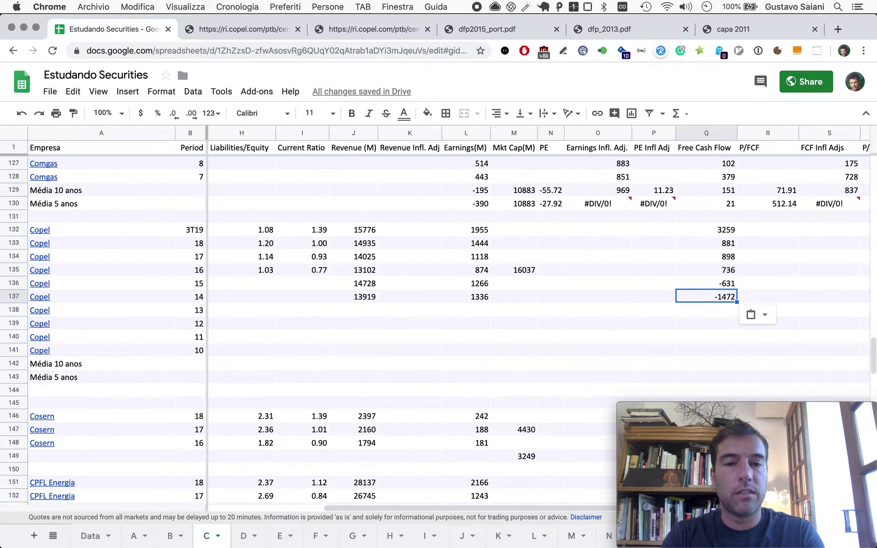
Step: Close the finished Copel downloads and 2015 report tabs
{"action": "key", "text": "ctrl+Tab"}
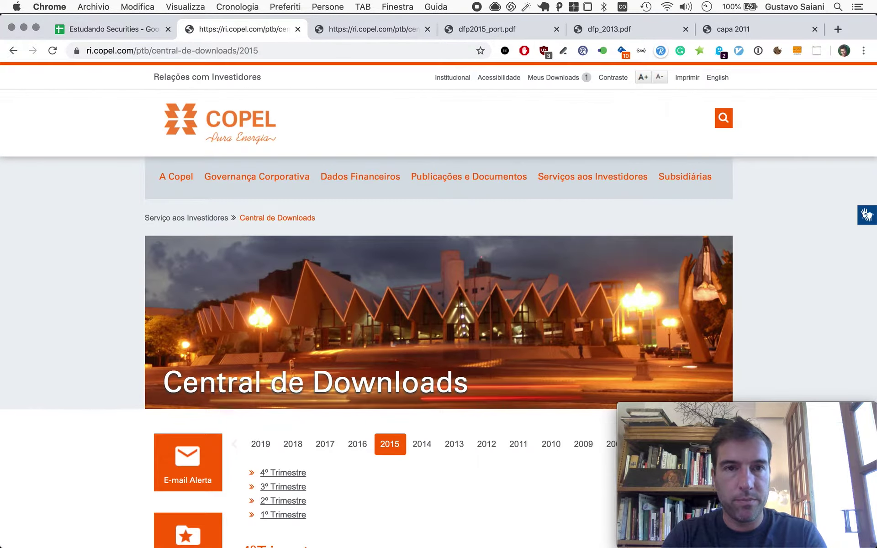
{"action": "key", "text": "super+w"}
{"action": "key", "text": "super+w"}
{"action": "key", "text": "super+w"}
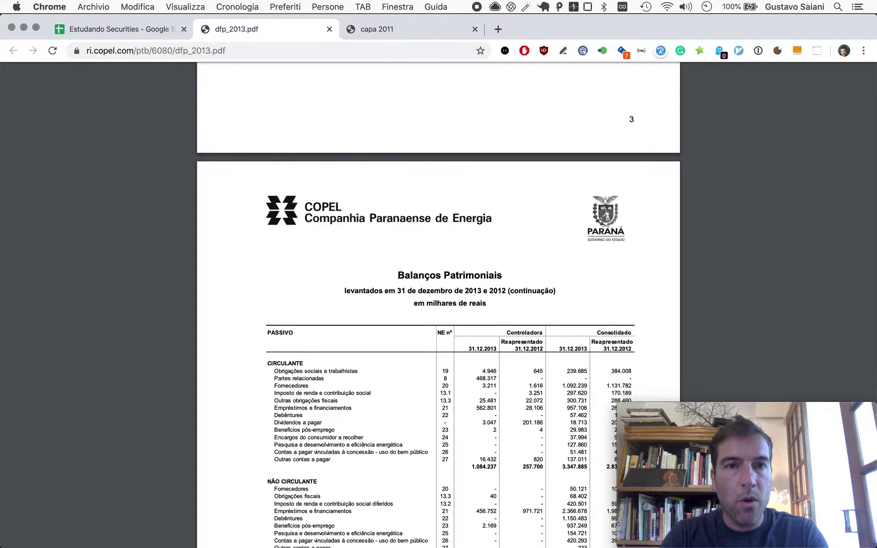
{"action": "scroll", "coordinate": [399, 394], "scroll_direction": "down", "scroll_amount": 15}
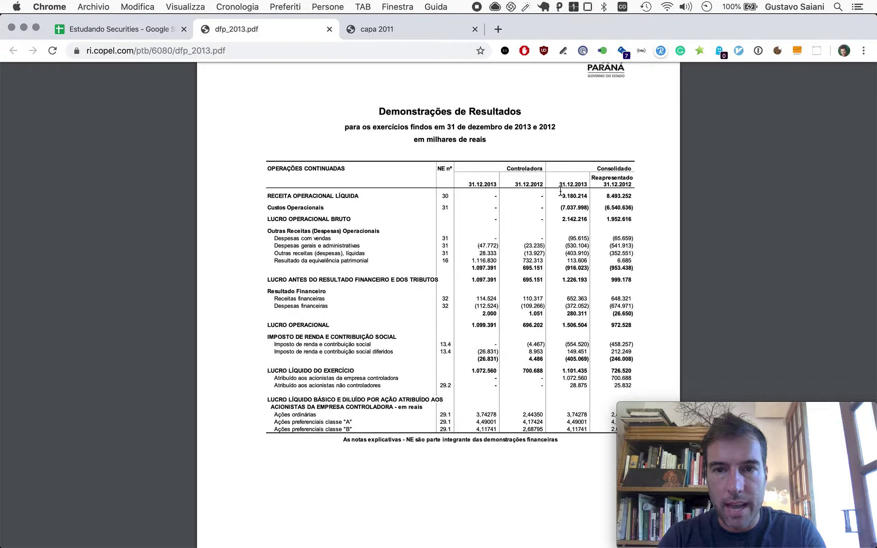
{"action": "key", "text": "ctrl+shift+Tab"}
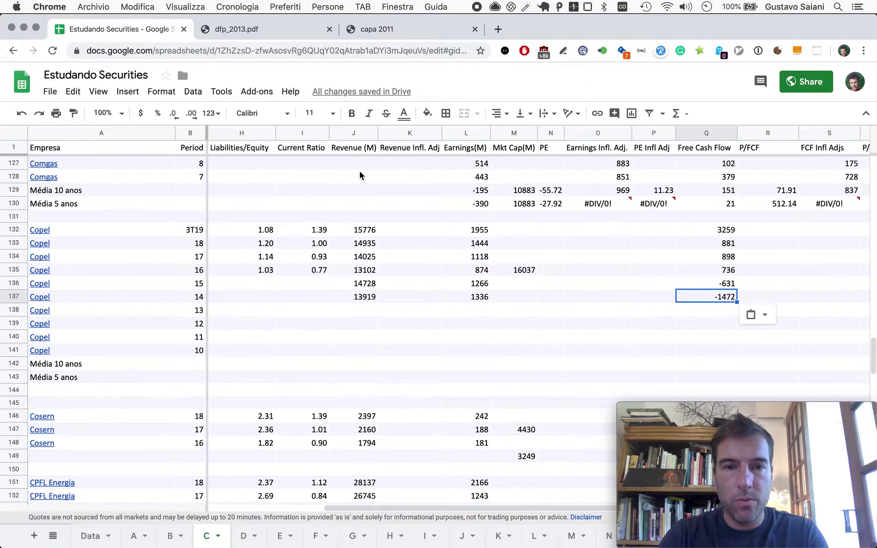
Step: Enter Copel's period 13 and 12 revenue, 9180 and 8493, from the 2013 report
{"action": "left_click", "coordinate": [353, 322]}
{"action": "left_click", "coordinate": [360, 310]}
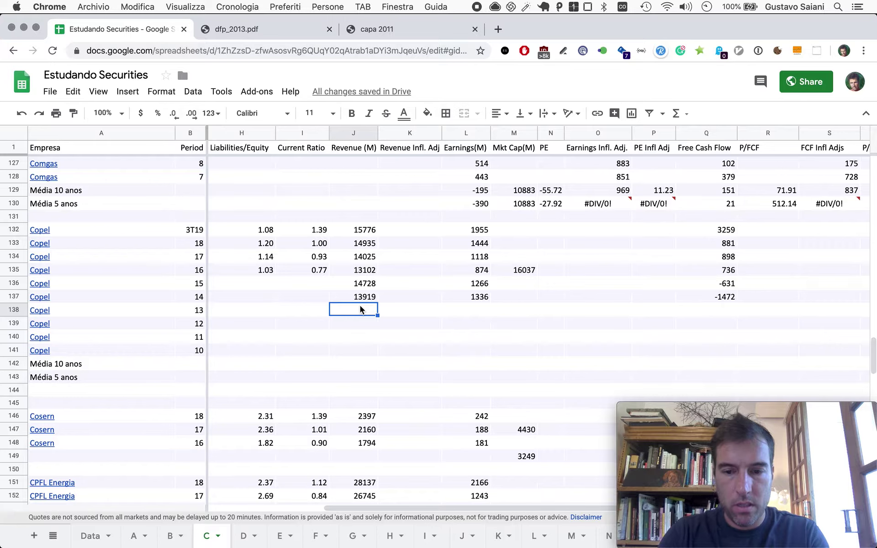
{"action": "type", "text": "9180"}
{"action": "key", "text": "Return"}
{"action": "key", "text": "Up"}
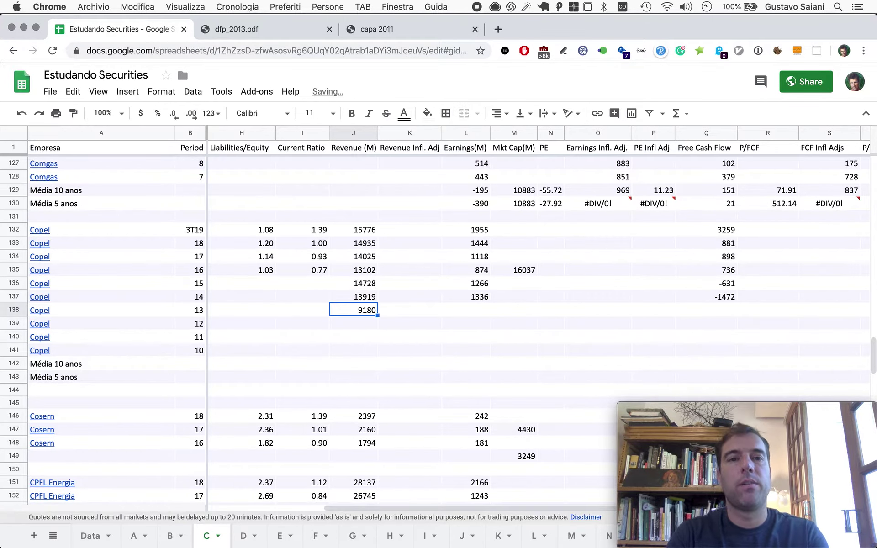
{"action": "key", "text": "ctrl+shift+Tab"}
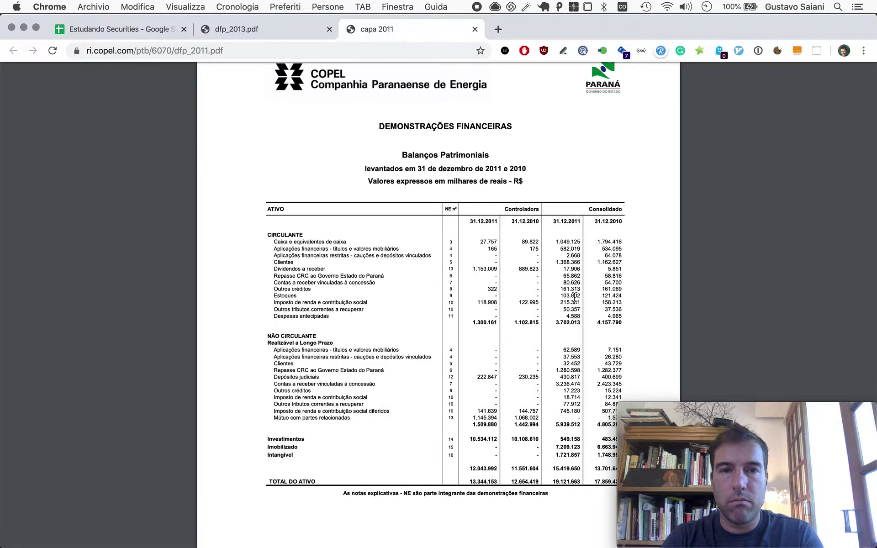
{"action": "key", "text": "ctrl+shift+Tab"}
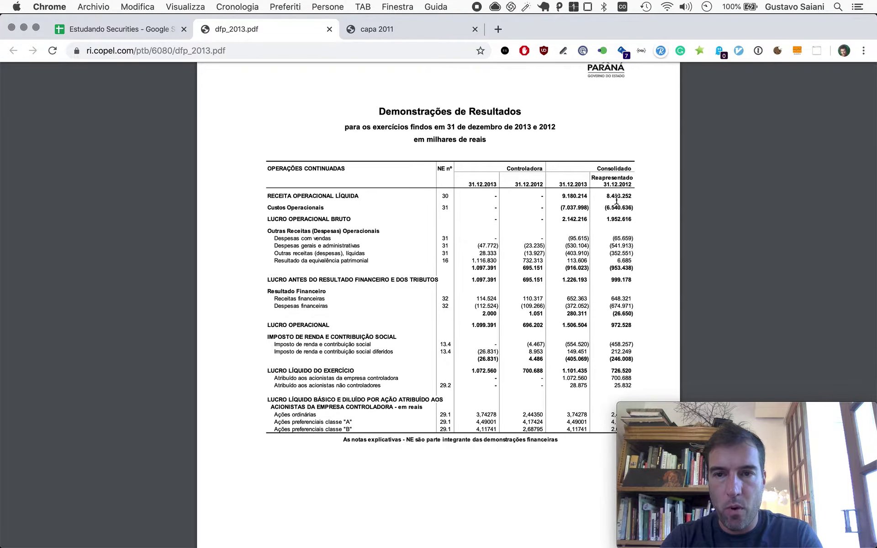
{"action": "key", "text": "ctrl+shift+Tab"}
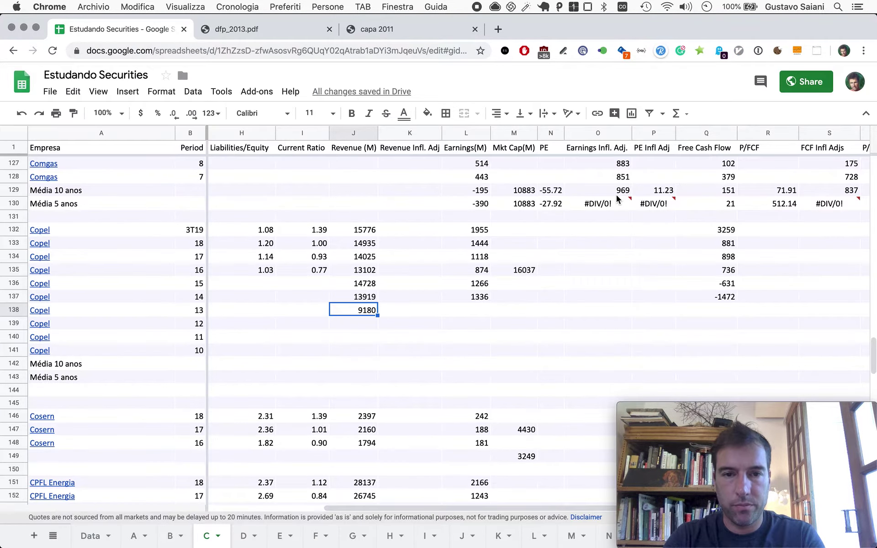
{"action": "type", "text": "8"}
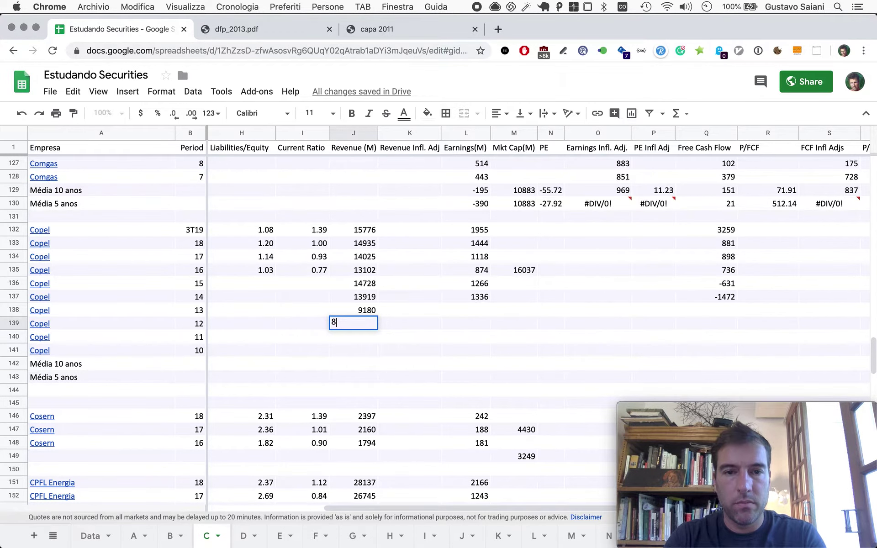
{"action": "type", "text": "493"}
{"action": "key", "text": "Return"}
Step: Enter Copel's period 13 and 12 earnings, 1507 and 999, in L138 and L139
{"action": "key", "text": "ctrl+Tab"}
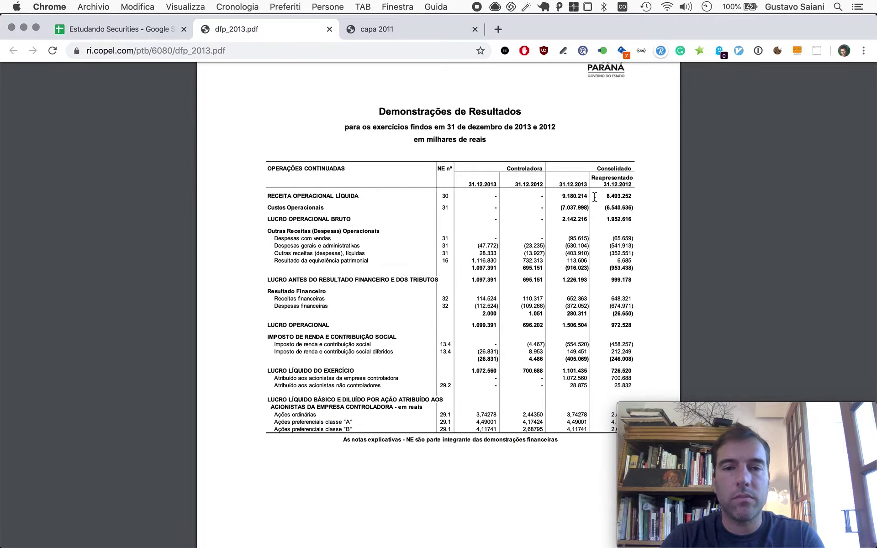
{"action": "scroll", "coordinate": [486, 356], "scroll_direction": "down", "scroll_amount": 2}
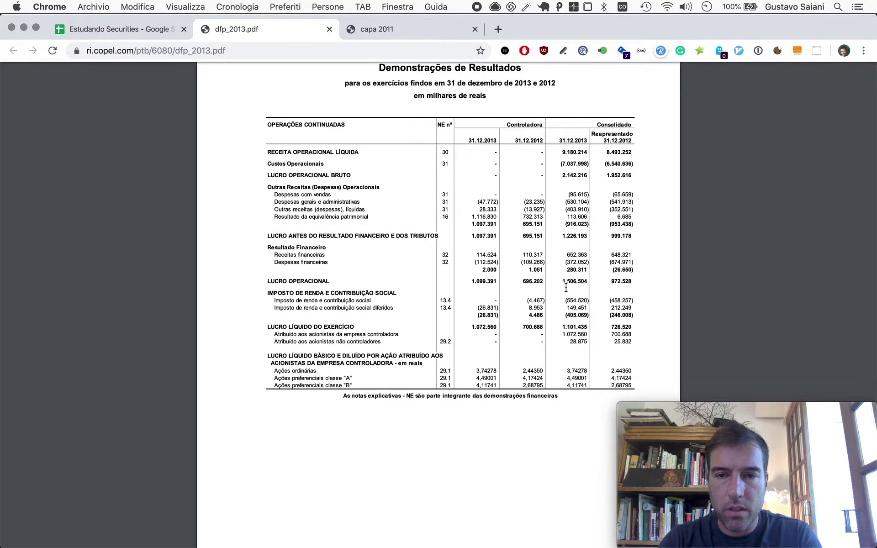
{"action": "key", "text": "ctrl+shift+Tab"}
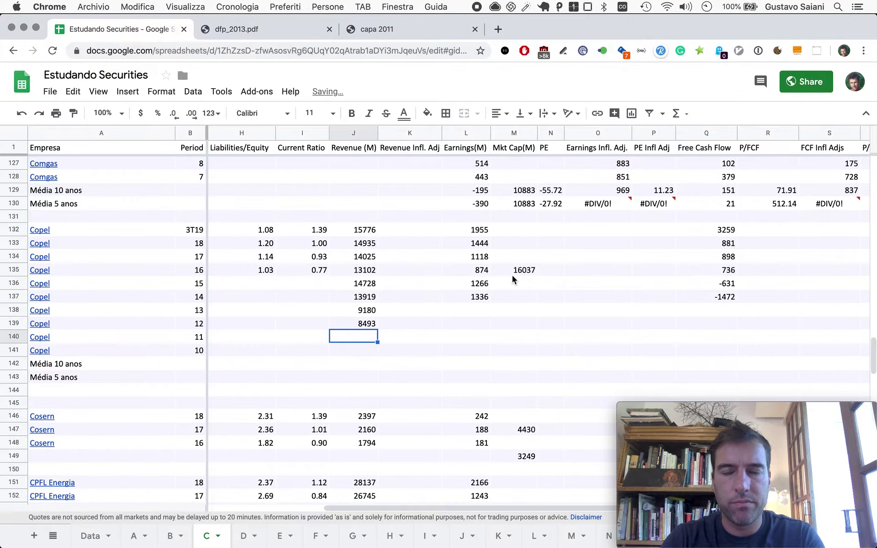
{"action": "left_click", "coordinate": [465, 306]}
{"action": "type", "text": "1507"}
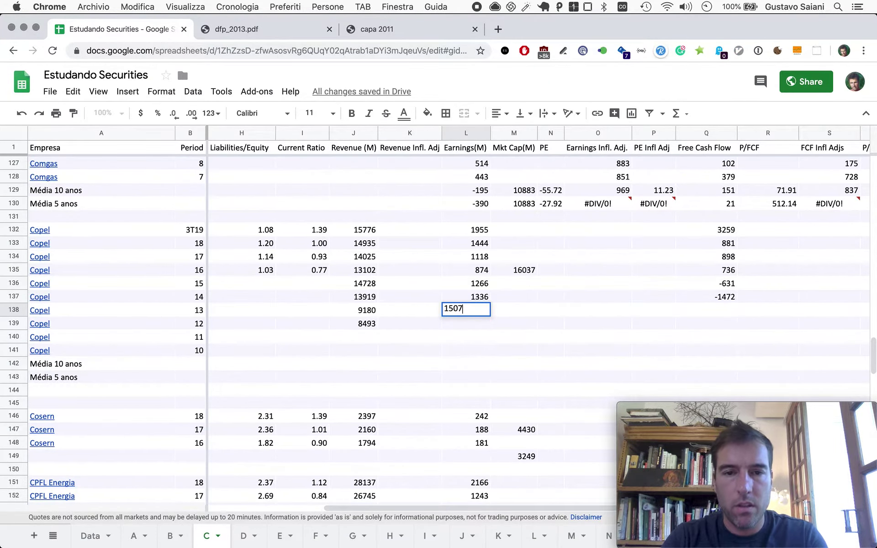
{"action": "key", "text": "Return"}
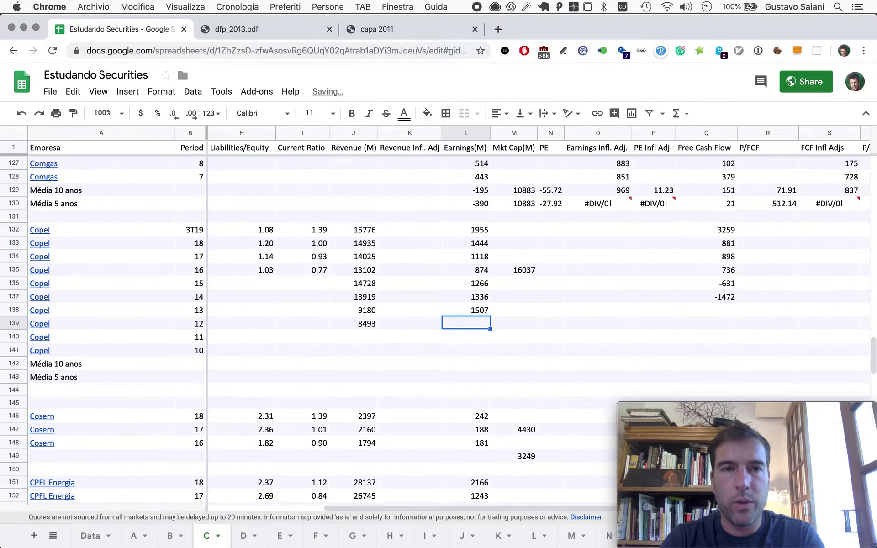
{"action": "key", "text": "ctrl+Tab"}
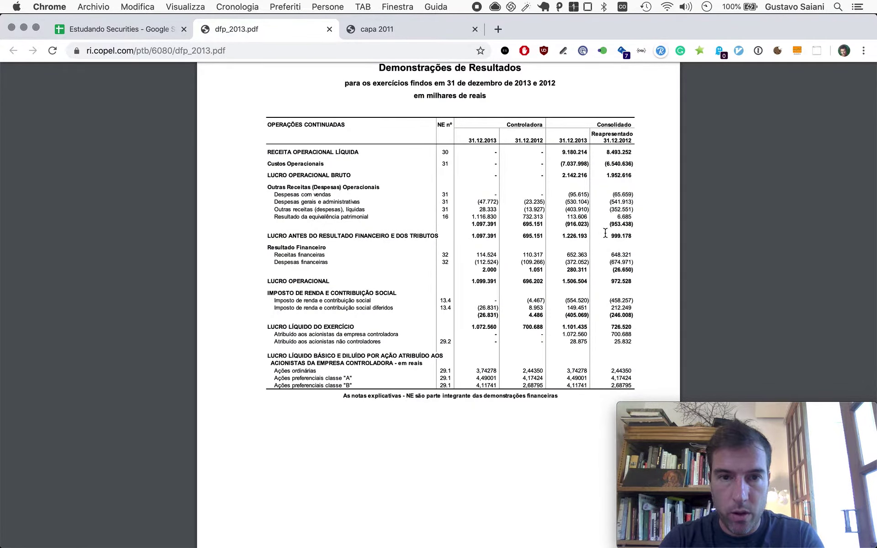
{"action": "key", "text": "ctrl+shift+Tab"}
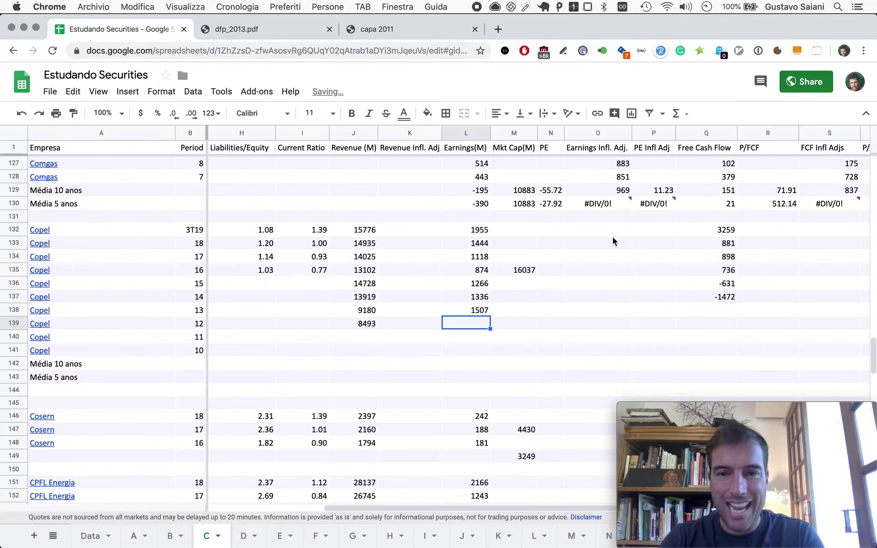
{"action": "type", "text": "999"}
{"action": "key", "text": "Return"}
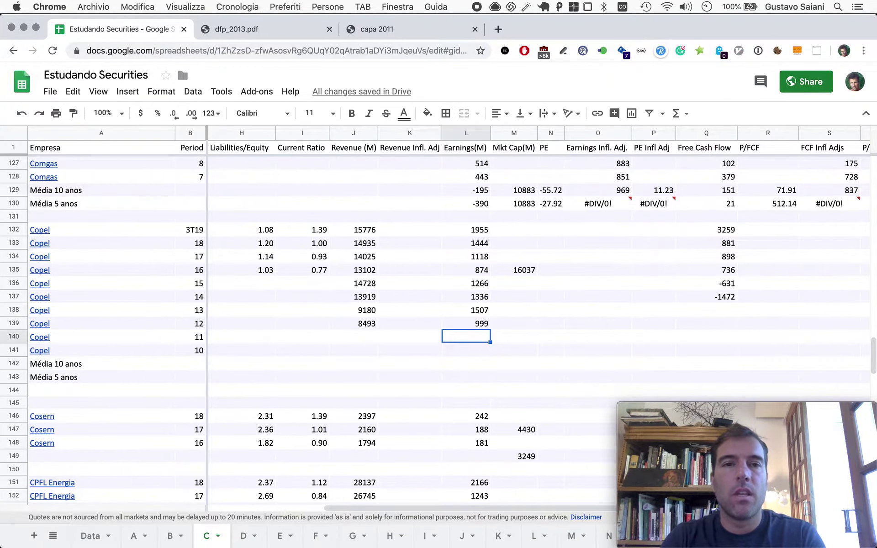
Step: Locate the operating and investing cash flows in the 2013 financial statements
{"action": "key", "text": "ctrl+Tab"}
{"action": "scroll", "coordinate": [458, 257], "scroll_direction": "down", "scroll_amount": 15}
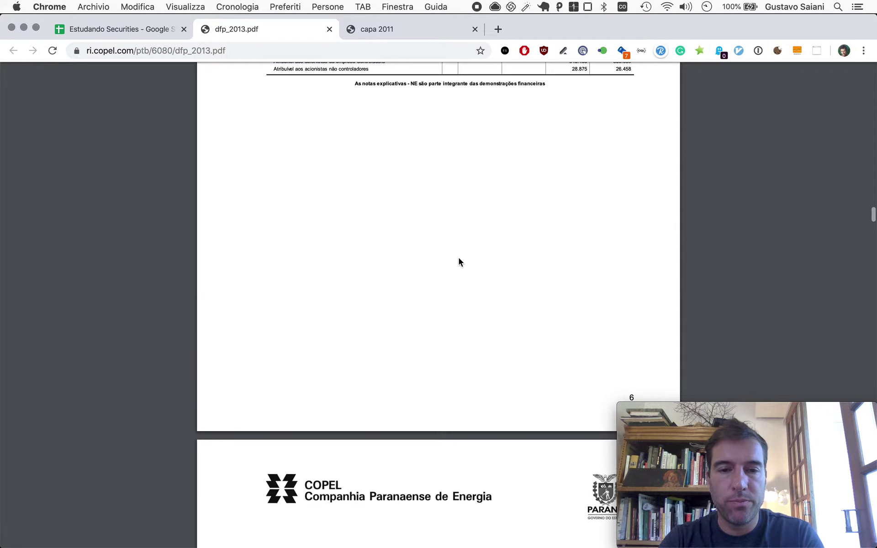
{"action": "scroll", "coordinate": [459, 258], "scroll_direction": "down", "scroll_amount": 20}
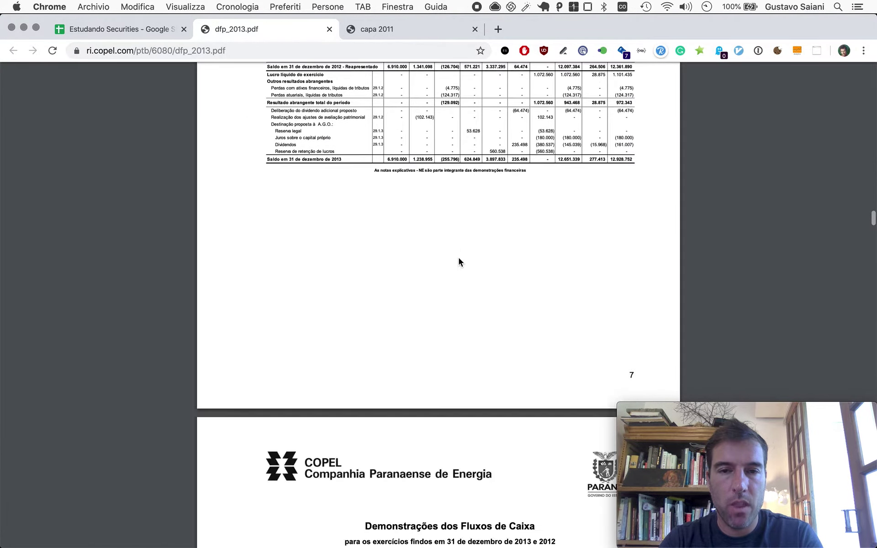
{"action": "scroll", "coordinate": [459, 261], "scroll_direction": "up", "scroll_amount": 3}
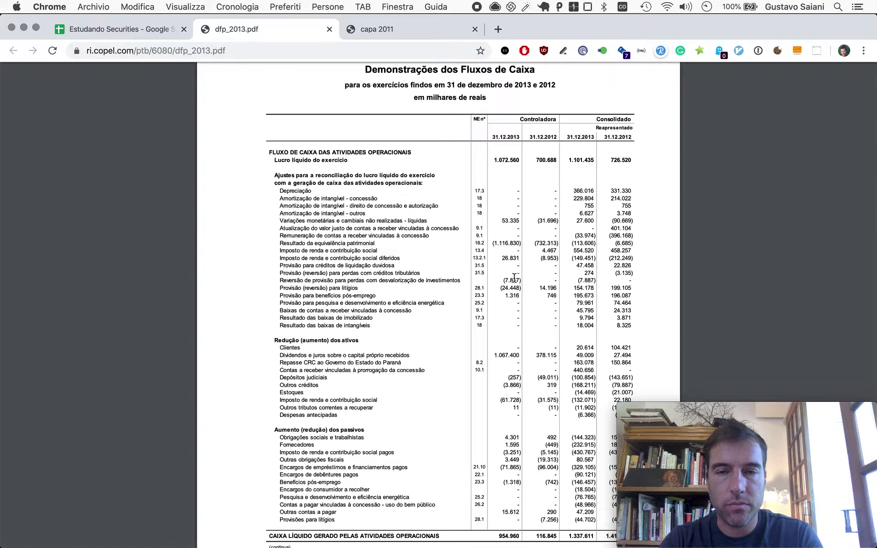
{"action": "scroll", "coordinate": [515, 278], "scroll_direction": "down", "scroll_amount": 1}
{"action": "scroll", "coordinate": [551, 299], "scroll_direction": "down", "scroll_amount": 1}
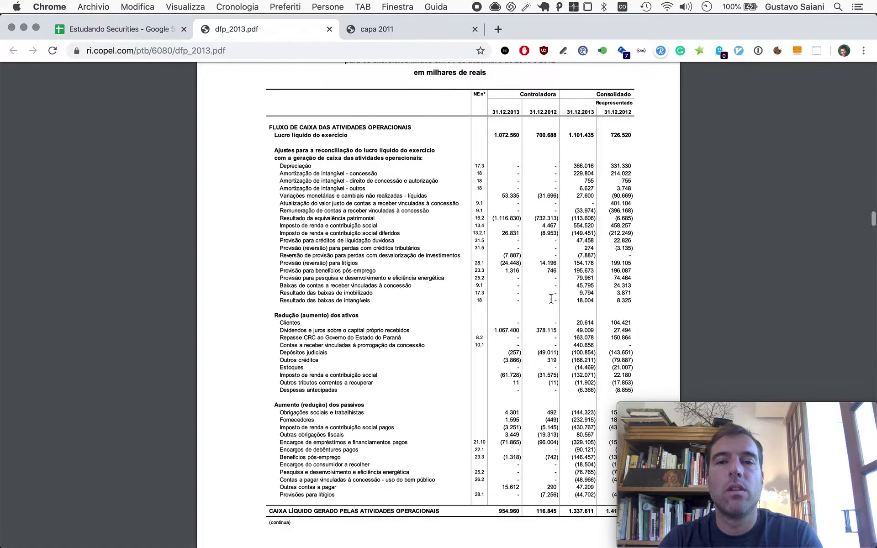
{"action": "scroll", "coordinate": [552, 299], "scroll_direction": "down", "scroll_amount": 8}
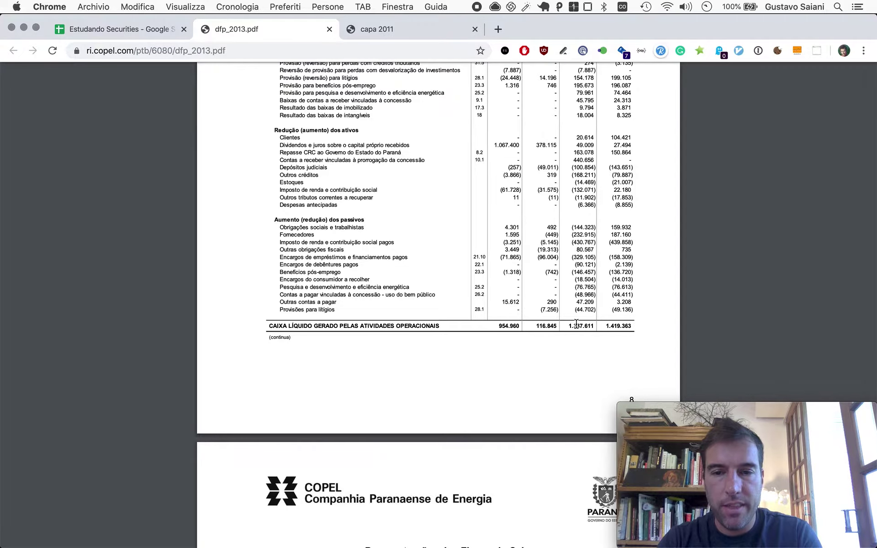
Step: Compute 1338 − 1864 = -526 and paste it as period 13 free cash flow in Q138
{"action": "key", "text": "super+Tab"}
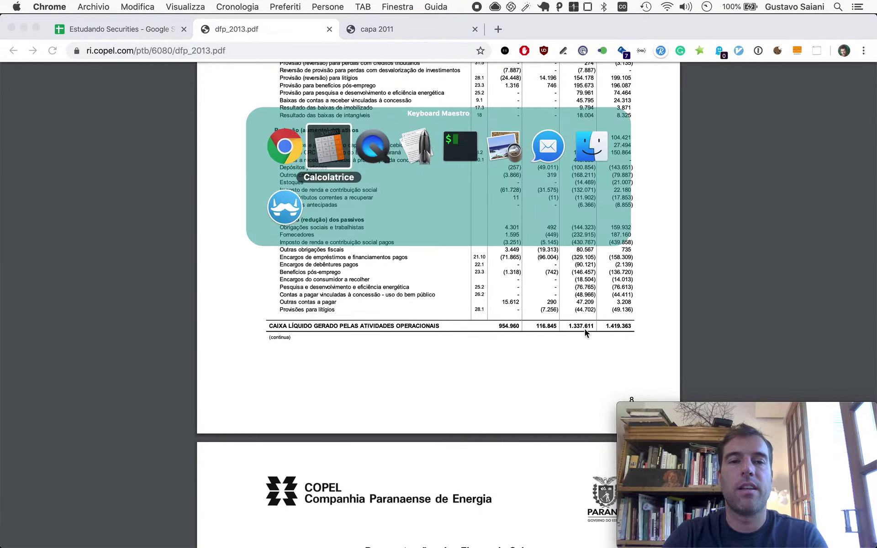
{"action": "type", "text": "1338"}
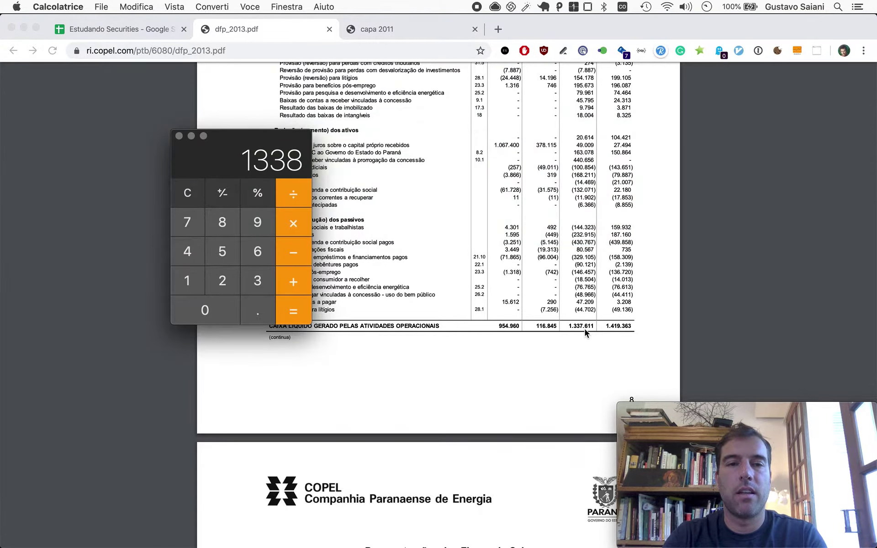
{"action": "scroll", "coordinate": [562, 352], "scroll_direction": "down", "scroll_amount": 15}
{"action": "scroll", "coordinate": [558, 359], "scroll_direction": "up", "scroll_amount": 1}
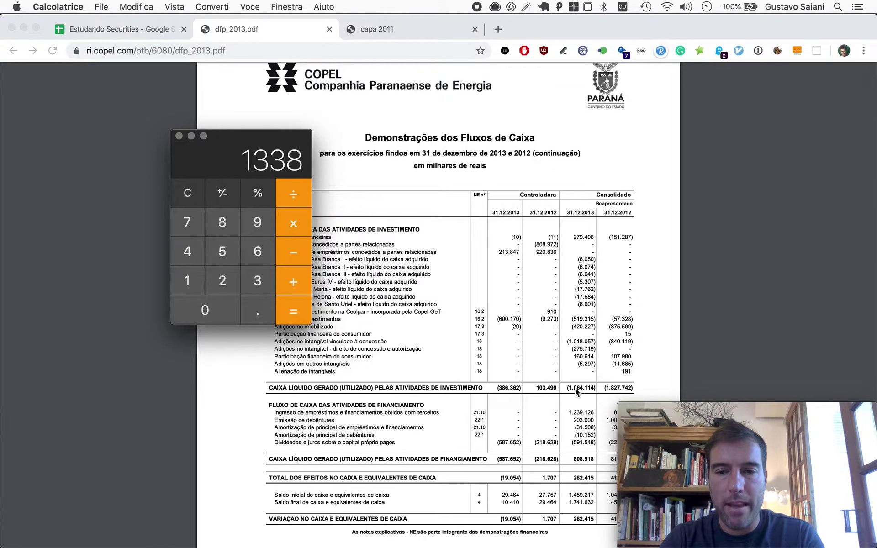
{"action": "key", "text": "minus"}
{"action": "type", "text": "1864"}
{"action": "key", "text": "Return"}
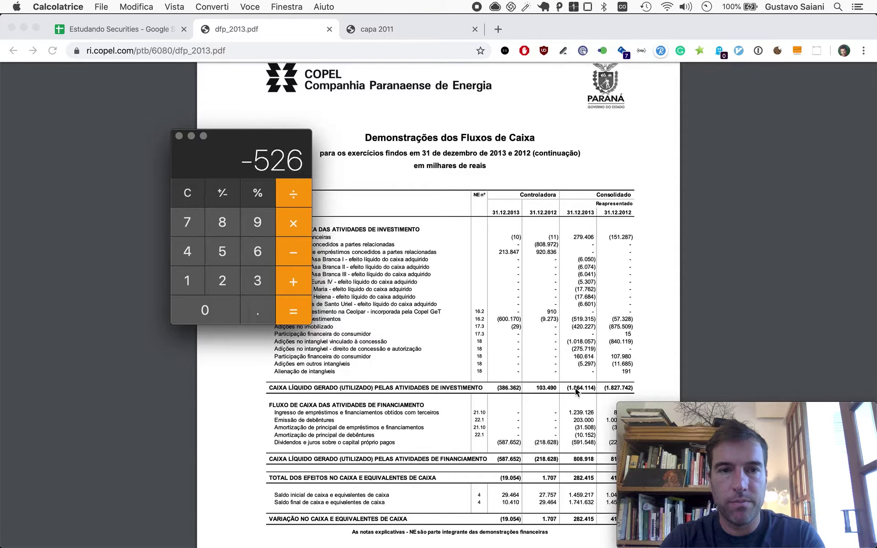
{"action": "key", "text": "super+Tab"}
{"action": "key", "text": "super+1"}
{"action": "key", "text": "Right"}
{"action": "key", "text": "Right"}
{"action": "key", "text": "Right"}
{"action": "key", "text": "Right"}
{"action": "key", "text": "Right"}
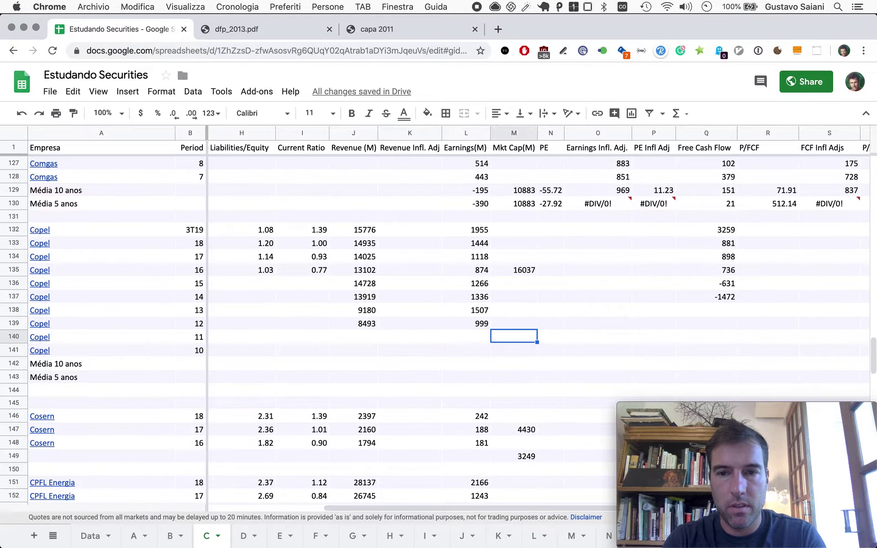
{"action": "key", "text": "Up"}
{"action": "key", "text": "Up"}
{"action": "type", "text": "-526"}
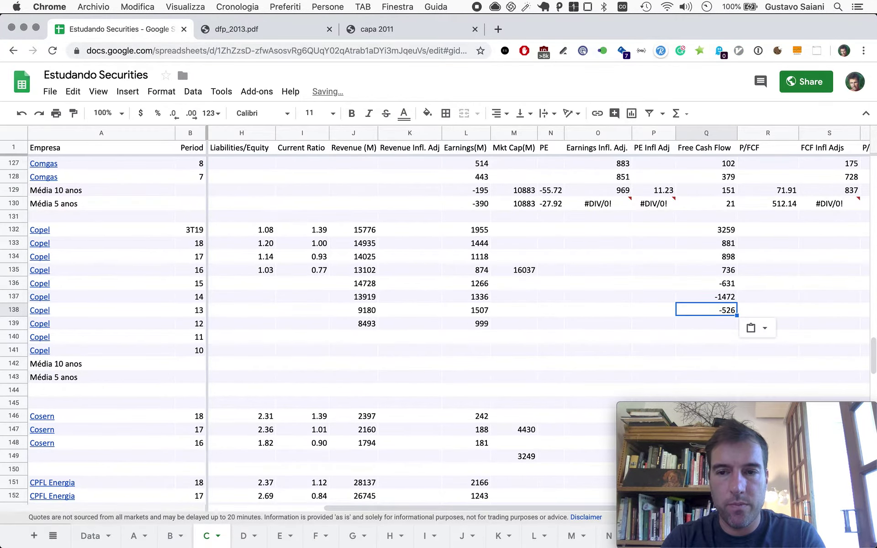
Step: Compute 1419 − 1828 = -409 and paste it as period 12 free cash flow in Q139
{"action": "key", "text": "super+2"}
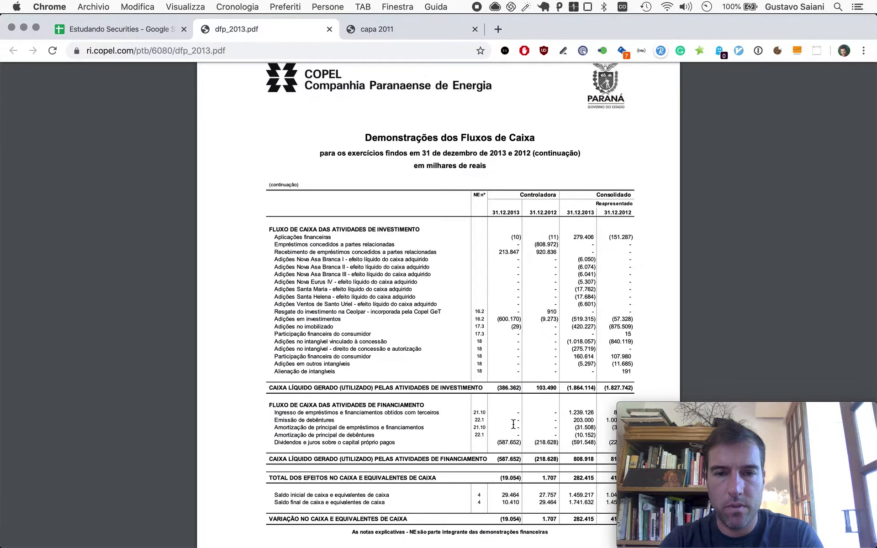
{"action": "scroll", "coordinate": [513, 425], "scroll_direction": "down", "scroll_amount": 1}
{"action": "scroll", "coordinate": [513, 425], "scroll_direction": "up", "scroll_amount": 6}
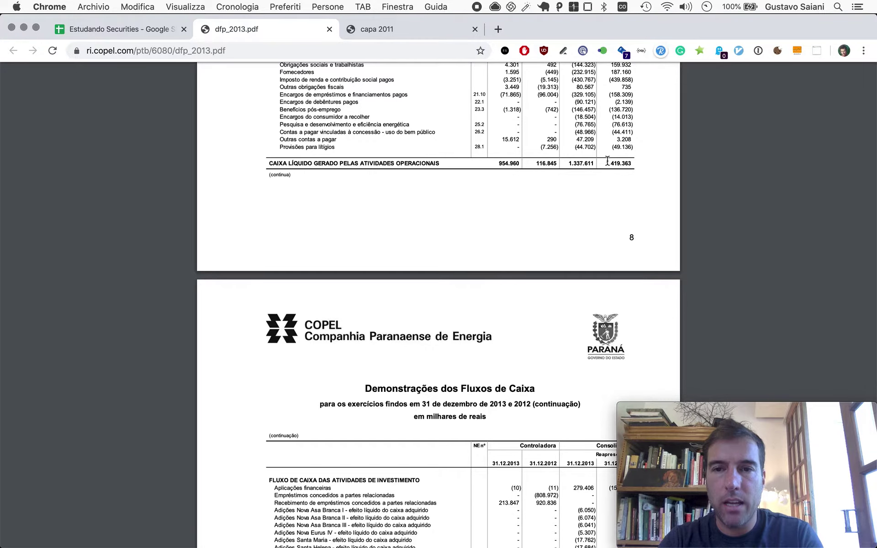
{"action": "key", "text": "super+Tab"}
{"action": "type", "text": "1419"}
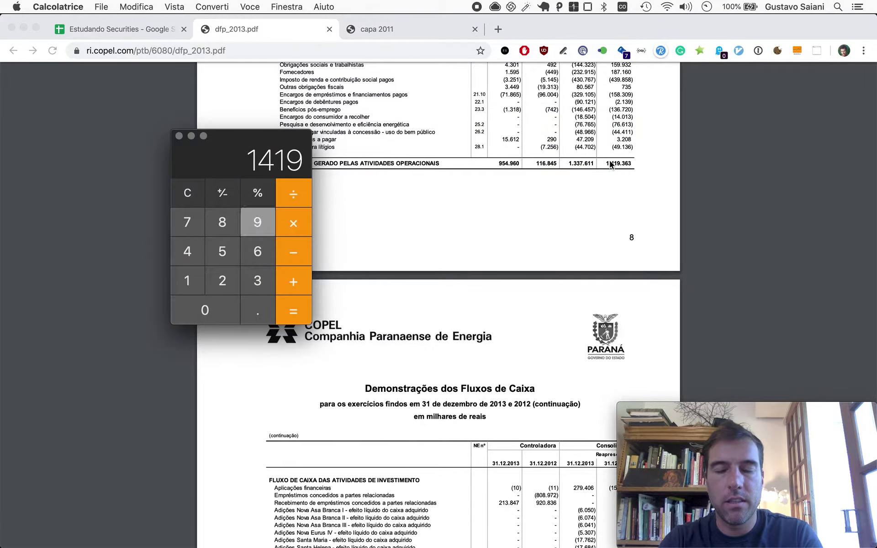
{"action": "scroll", "coordinate": [437, 241], "scroll_direction": "down", "scroll_amount": 5}
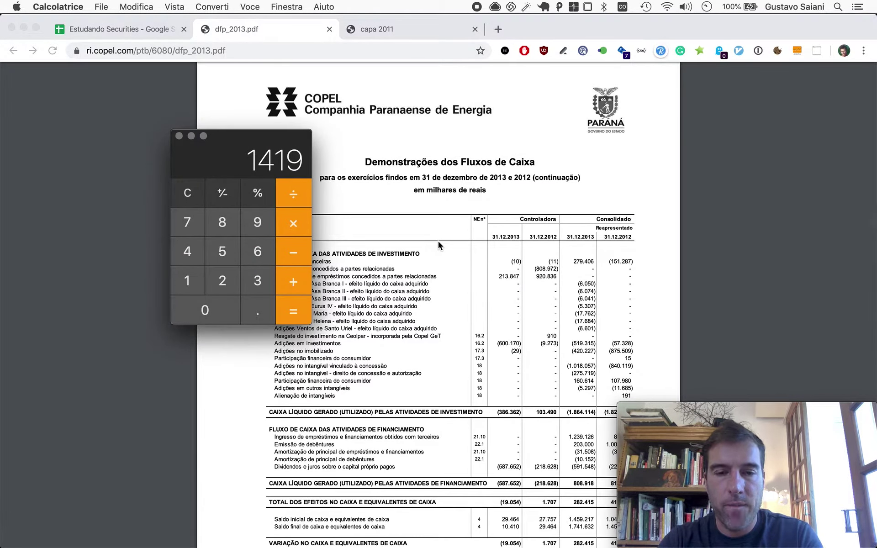
{"action": "scroll", "coordinate": [460, 335], "scroll_direction": "down", "scroll_amount": 1}
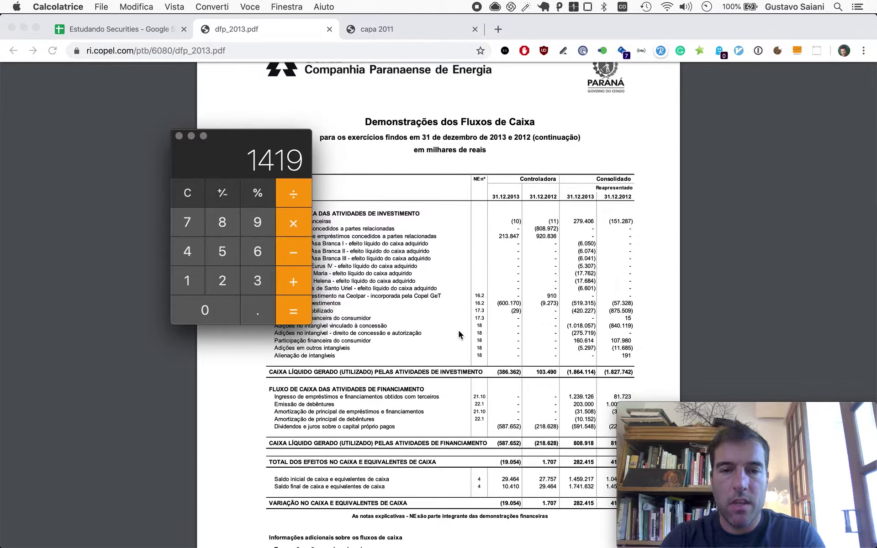
{"action": "key", "text": "minus"}
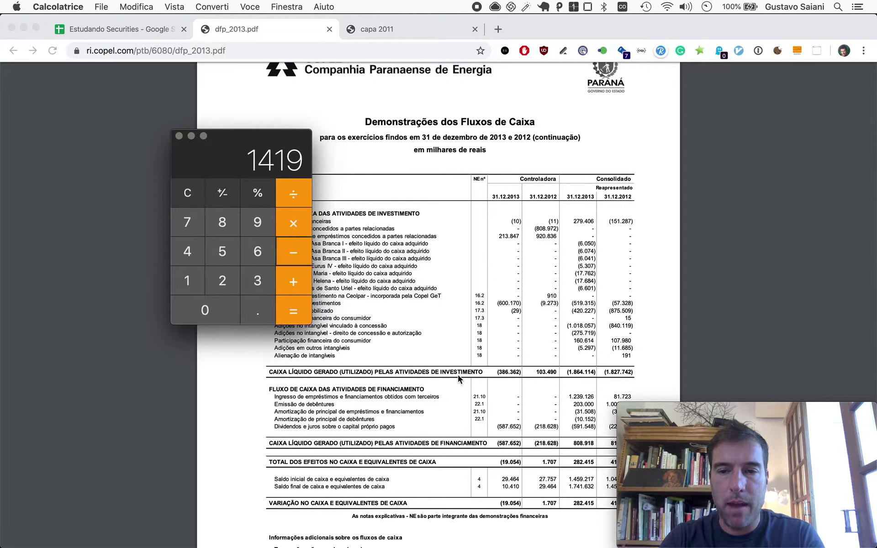
{"action": "type", "text": "1828"}
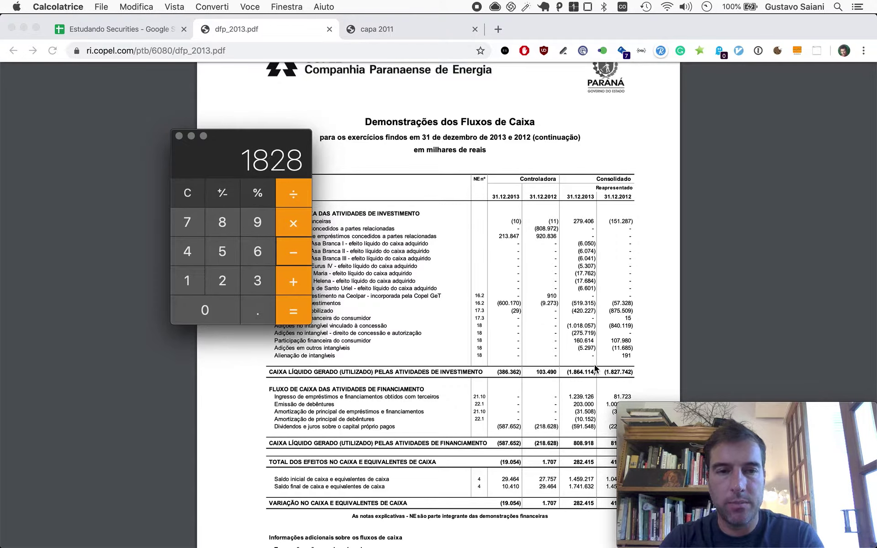
{"action": "key", "text": "Return"}
{"action": "key", "text": "super+Tab"}
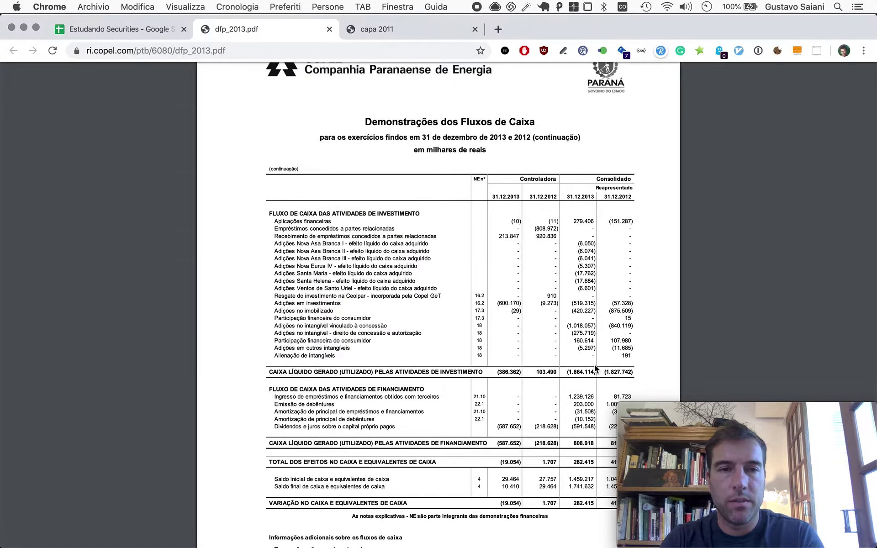
{"action": "key", "text": "ctrl+shift+Tab"}
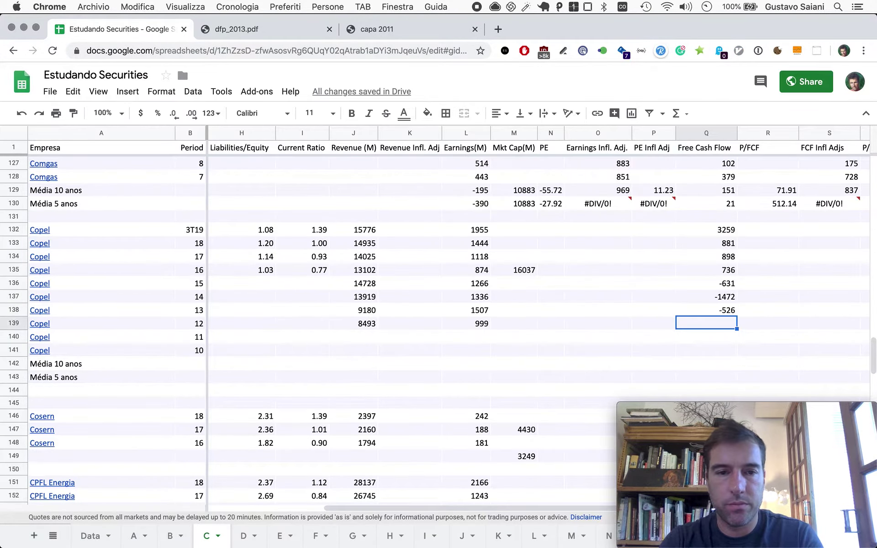
{"action": "type", "text": "-409"}
Step: Close the 2013 report tab and bring up the 2011 financial statements
{"action": "key", "text": "ctrl+Tab"}
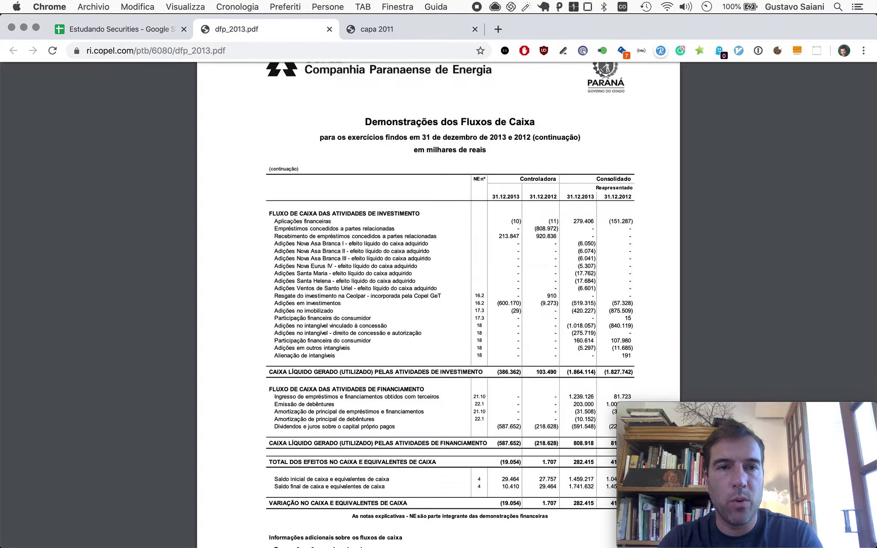
{"action": "key", "text": "ctrl+w"}
{"action": "key", "text": "ctrl+shift+Tab"}
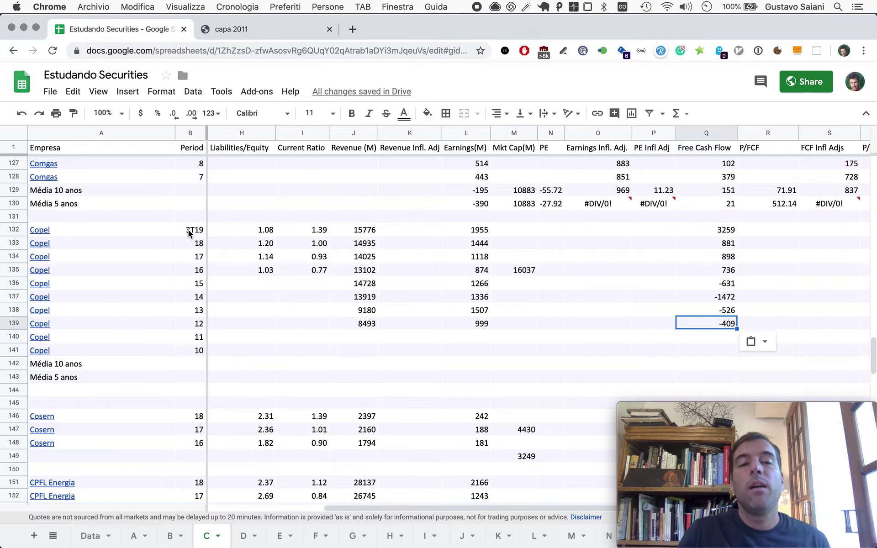
{"action": "key", "text": "ctrl+Tab"}
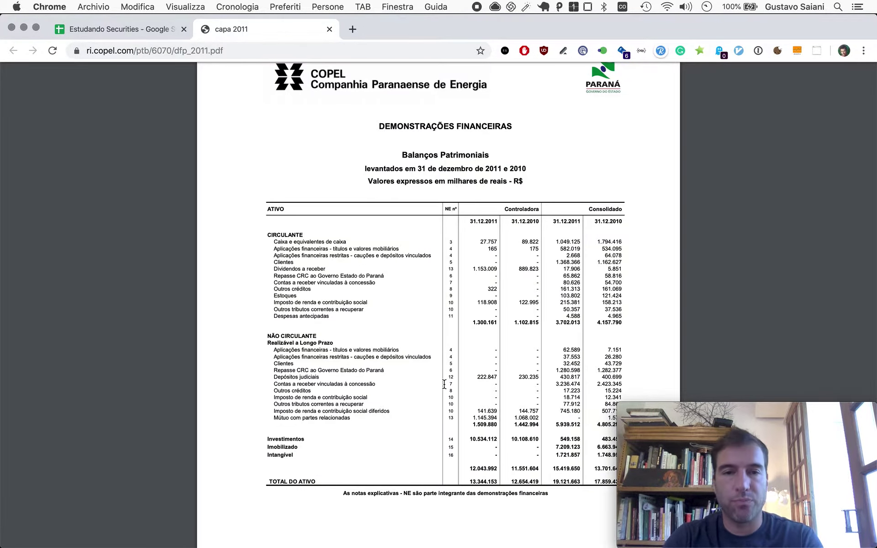
Step: Enter Copel's revenue from the 2011 report: 7776 for period 11 and 6901 for period 10
{"action": "scroll", "coordinate": [444, 385], "scroll_direction": "down", "scroll_amount": 10}
{"action": "scroll", "coordinate": [444, 385], "scroll_direction": "down", "scroll_amount": 10}
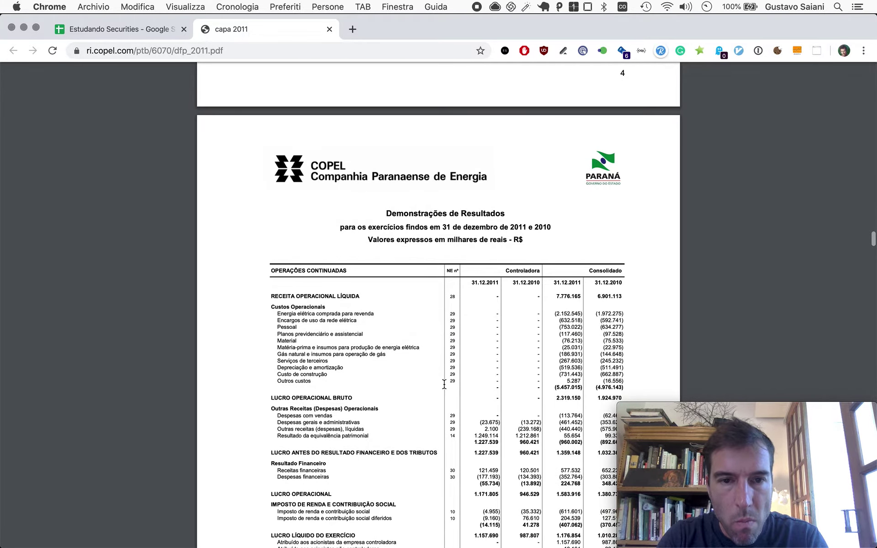
{"action": "scroll", "coordinate": [444, 385], "scroll_direction": "down", "scroll_amount": 3}
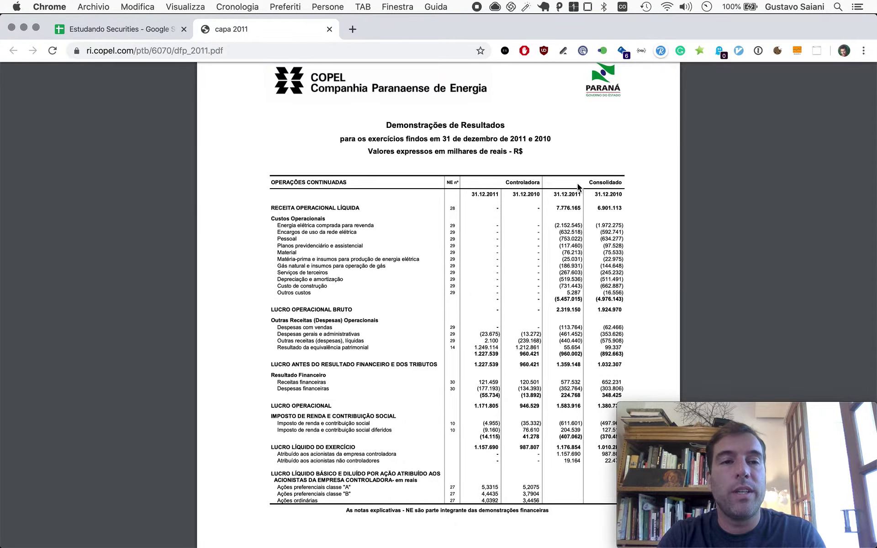
{"action": "key", "text": "ctrl+shift+Tab"}
{"action": "left_click", "coordinate": [358, 337]}
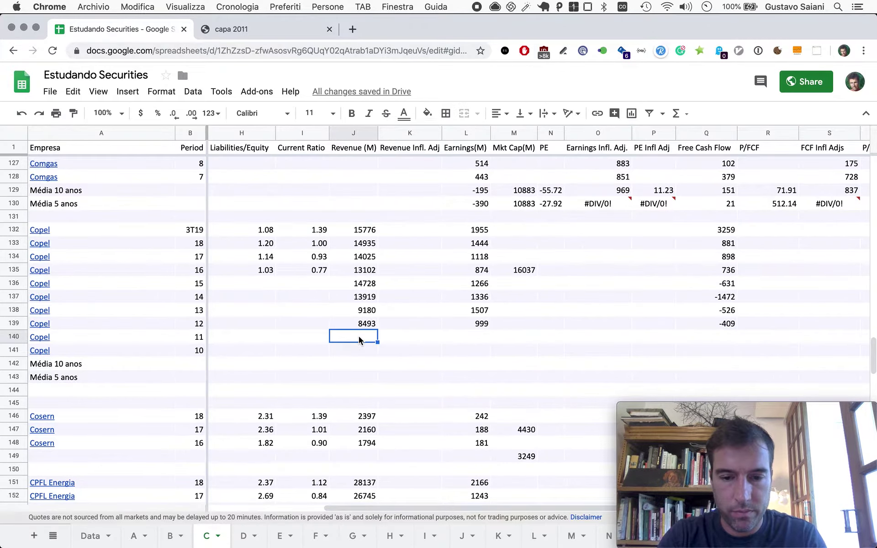
{"action": "type", "text": "77"}
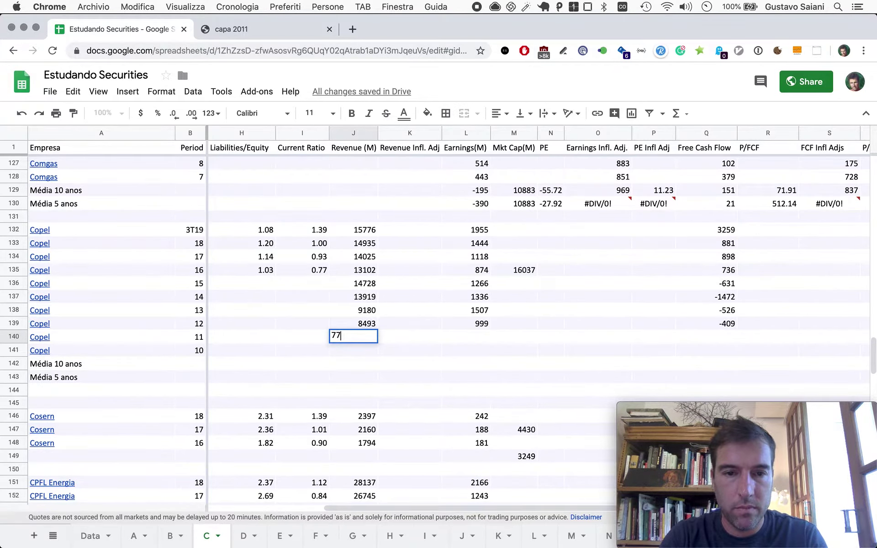
{"action": "type", "text": "76"}
{"action": "key", "text": "Return"}
{"action": "key", "text": "ctrl+Tab"}
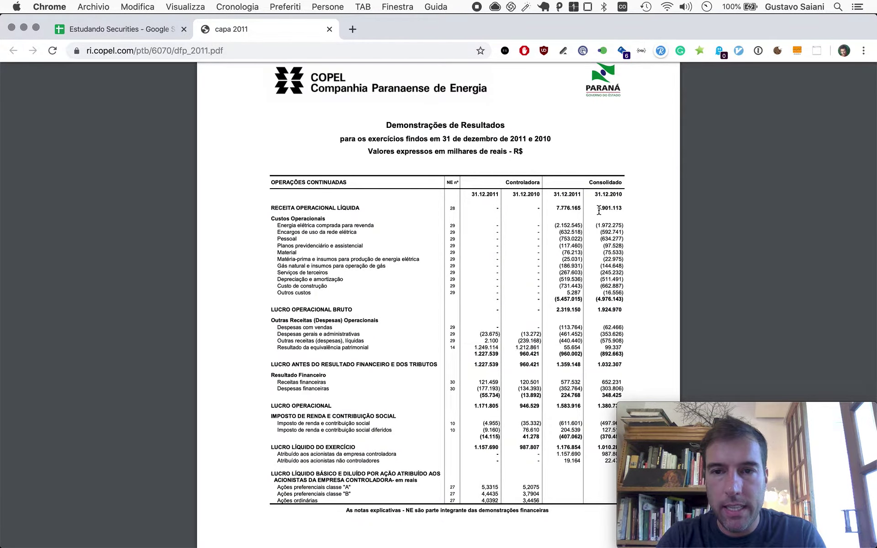
{"action": "key", "text": "ctrl+shift+Tab"}
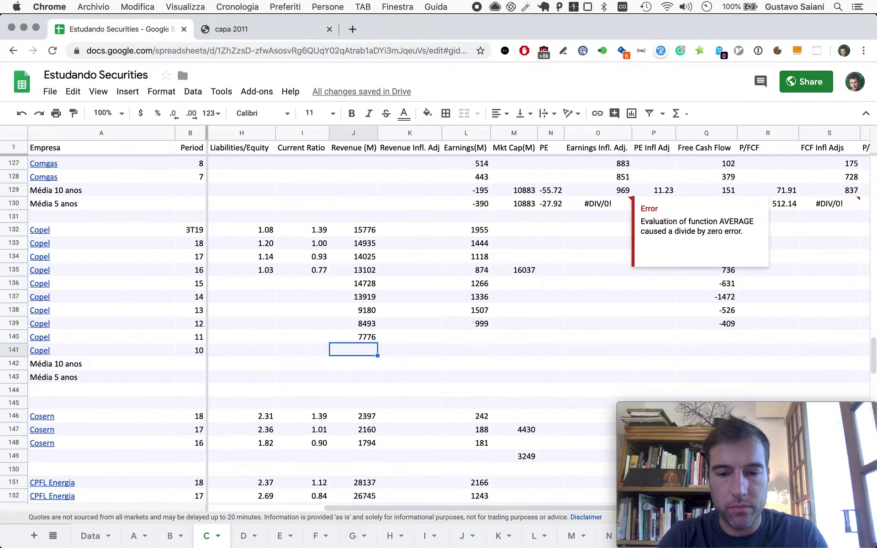
{"action": "type", "text": "6901"}
{"action": "key", "text": "Return"}
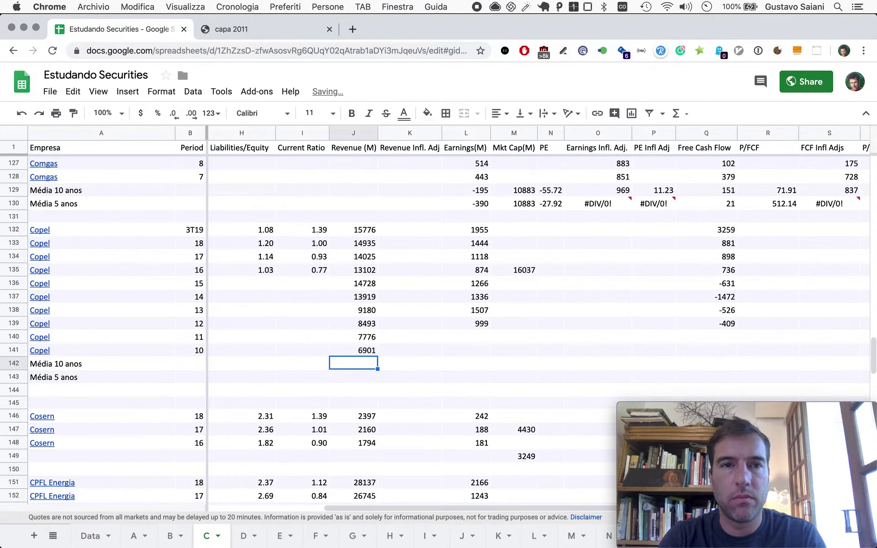
Step: Enter Copel's earnings: 1177 for period 11 and 1010 for period 10
{"action": "key", "text": "ctrl+Tab"}
{"action": "scroll", "coordinate": [548, 327], "scroll_direction": "down", "scroll_amount": 4}
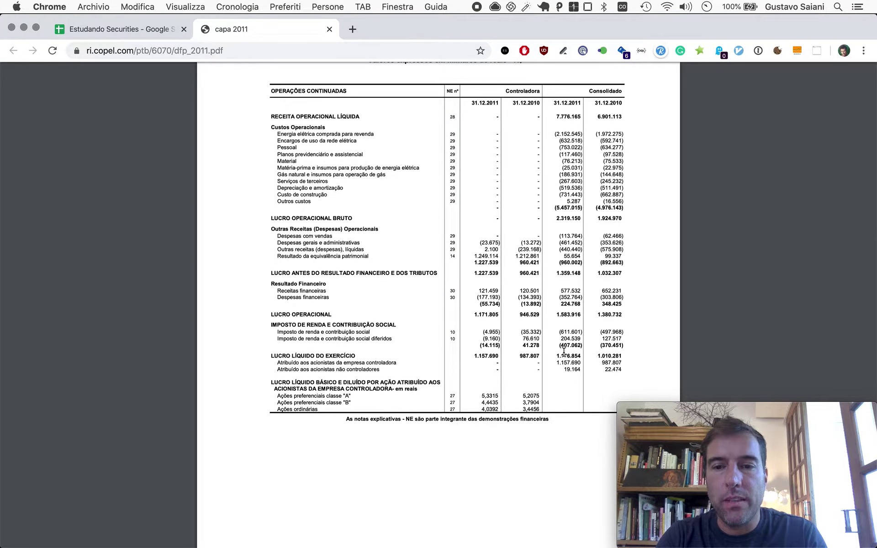
{"action": "key", "text": "ctrl+Tab"}
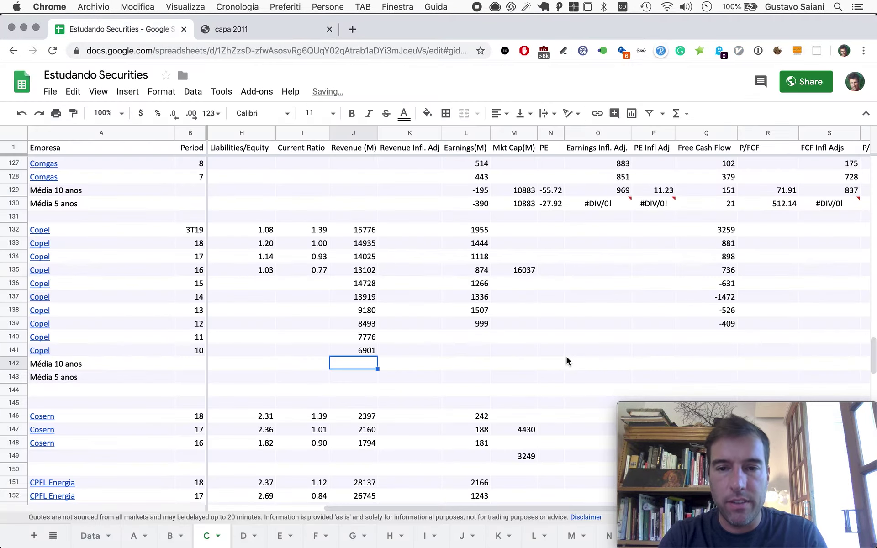
{"action": "left_click", "coordinate": [477, 337]}
{"action": "type", "text": "117"}
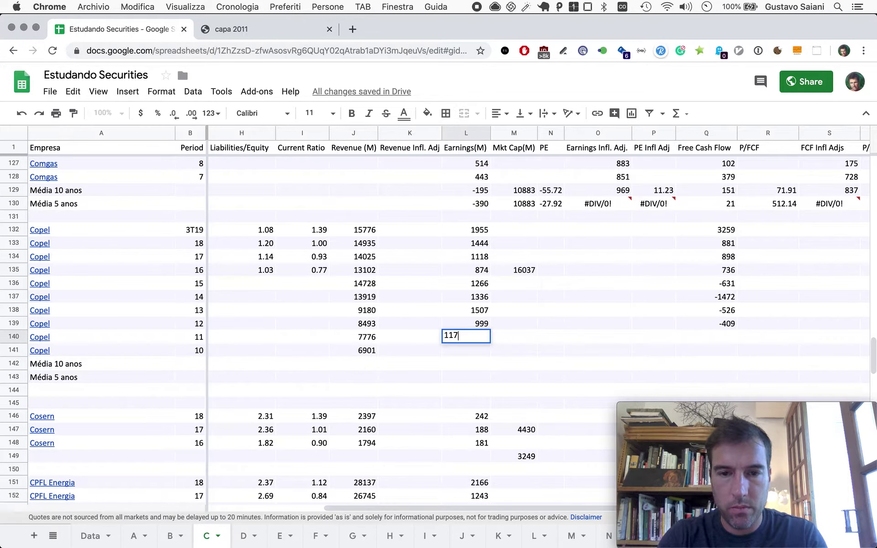
{"action": "type", "text": "7"}
{"action": "key", "text": "Return"}
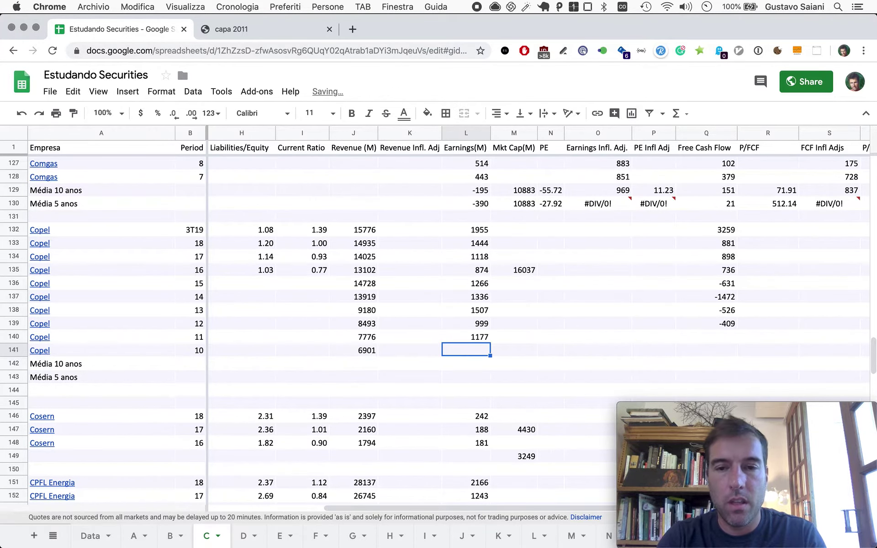
{"action": "key", "text": "ctrl+Tab"}
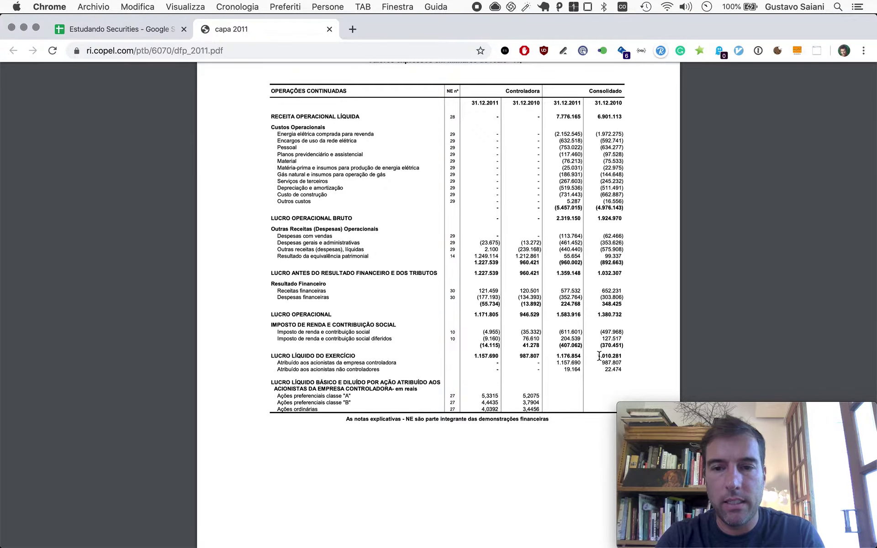
{"action": "key", "text": "ctrl+Tab"}
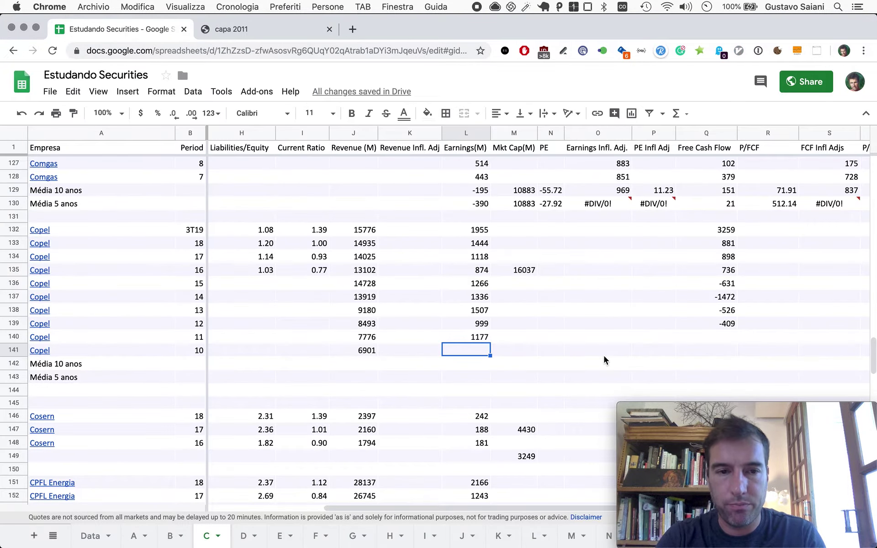
{"action": "type", "text": "1010"}
{"action": "key", "text": "Return"}
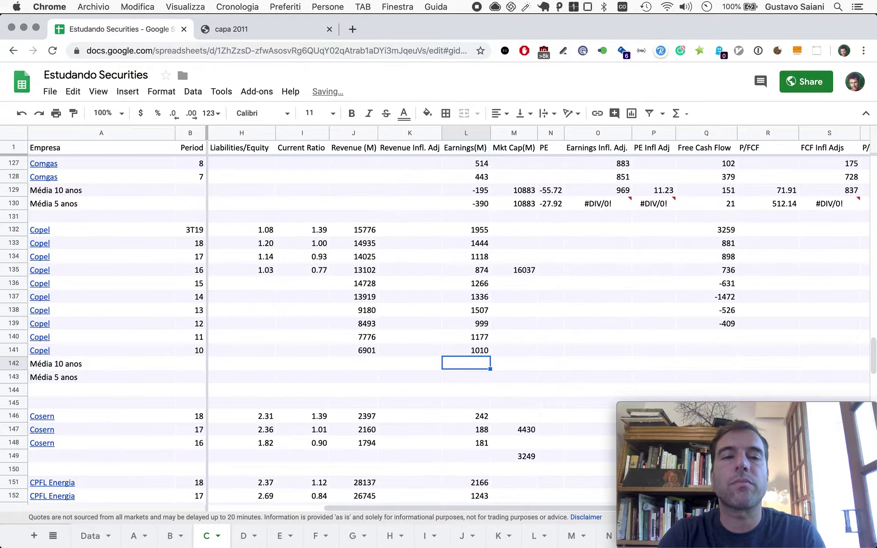
{"action": "key", "text": "ctrl+Tab"}
{"action": "scroll", "coordinate": [462, 398], "scroll_direction": "down", "scroll_amount": 10}
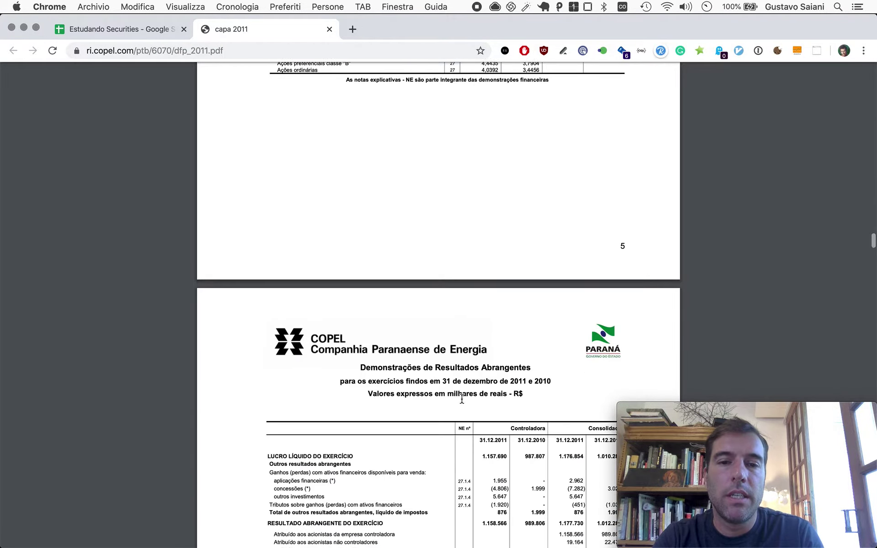
Step: Compute period 11 free cash flow in Calculator: 1148 minus 1629 gives -481
{"action": "scroll", "coordinate": [462, 398], "scroll_direction": "down", "scroll_amount": 5}
{"action": "scroll", "coordinate": [462, 399], "scroll_direction": "down", "scroll_amount": 12}
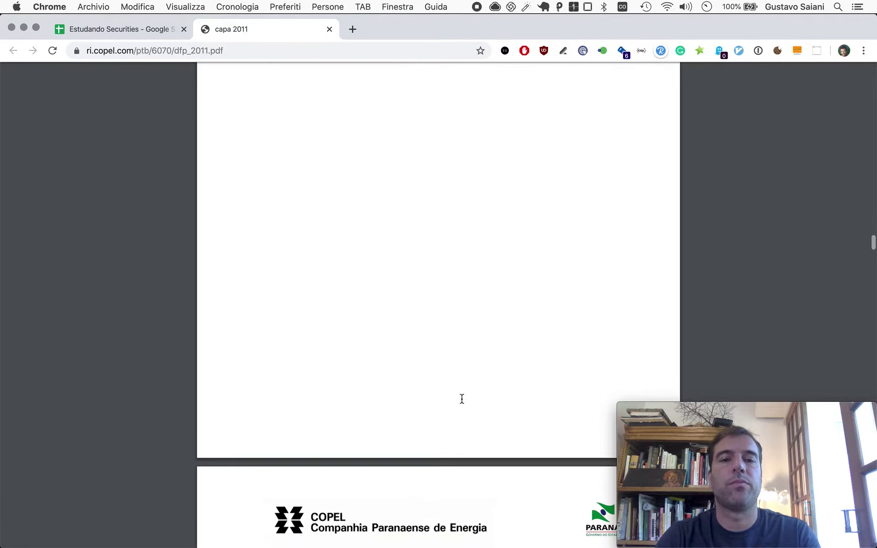
{"action": "scroll", "coordinate": [462, 399], "scroll_direction": "down", "scroll_amount": 14}
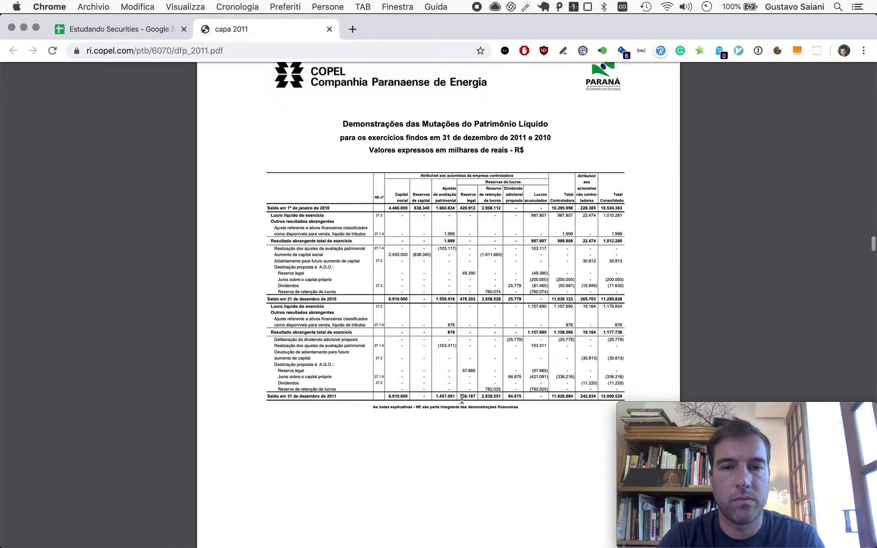
{"action": "scroll", "coordinate": [460, 402], "scroll_direction": "down", "scroll_amount": 10}
{"action": "scroll", "coordinate": [461, 402], "scroll_direction": "up", "scroll_amount": 3}
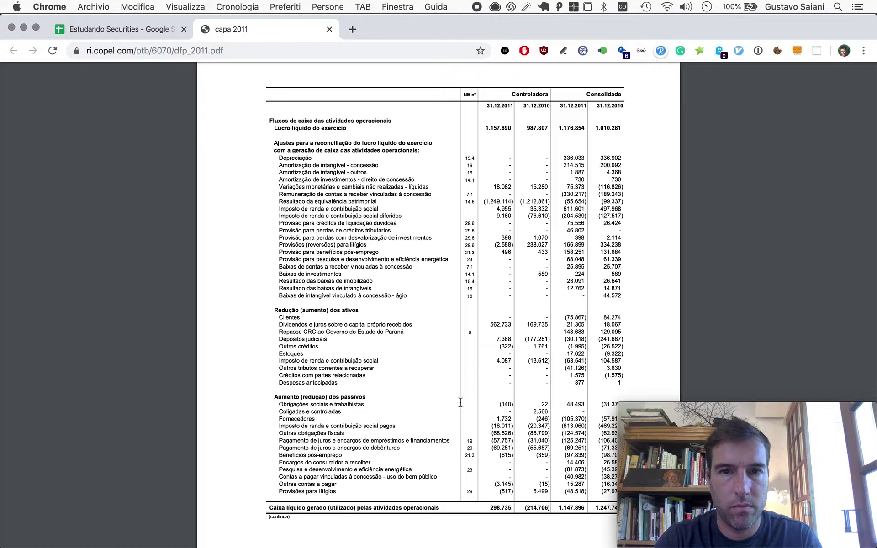
{"action": "scroll", "coordinate": [461, 402], "scroll_direction": "down", "scroll_amount": 5}
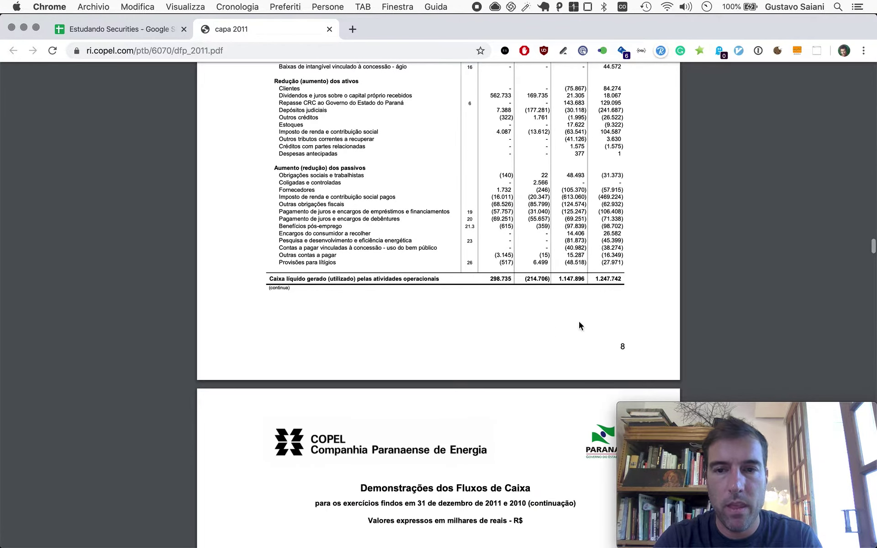
{"action": "scroll", "coordinate": [566, 284], "scroll_direction": "down", "scroll_amount": 2}
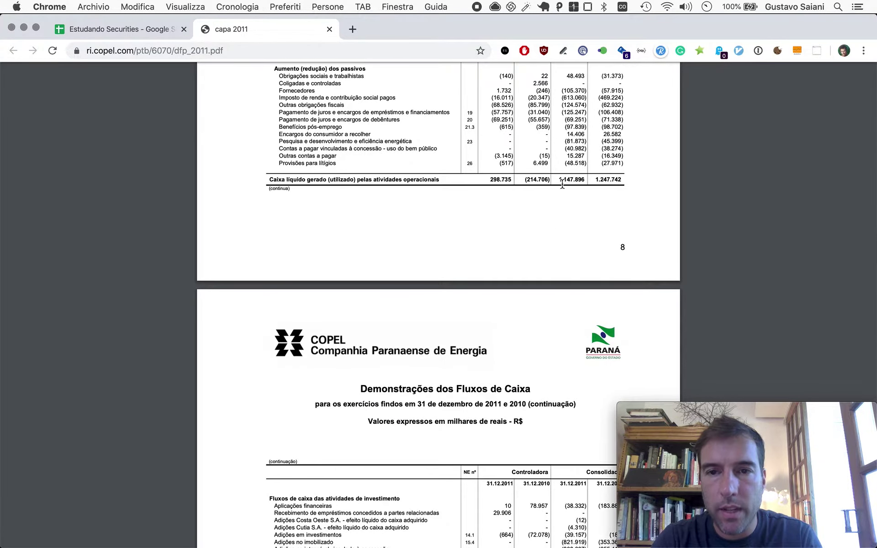
{"action": "key", "text": "super+Tab"}
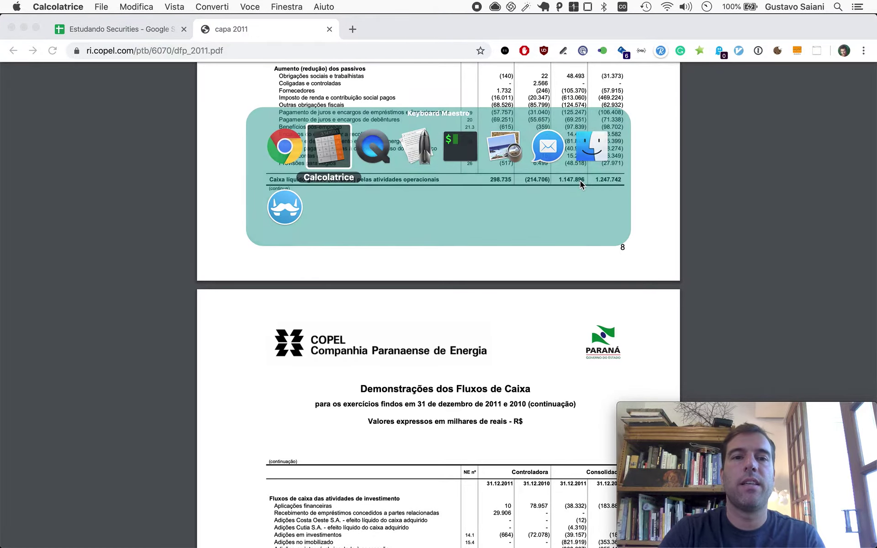
{"action": "type", "text": "1148"}
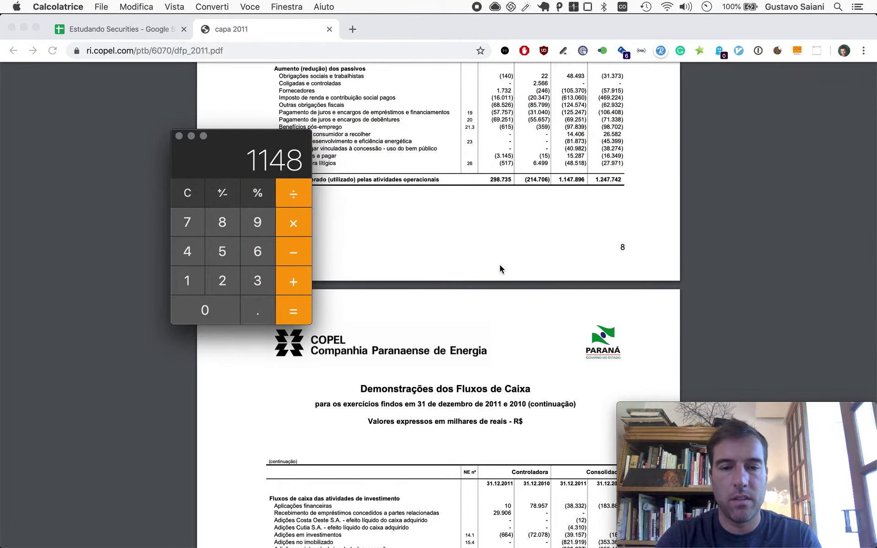
{"action": "scroll", "coordinate": [500, 266], "scroll_direction": "down", "scroll_amount": 3}
{"action": "scroll", "coordinate": [500, 269], "scroll_direction": "down", "scroll_amount": 1}
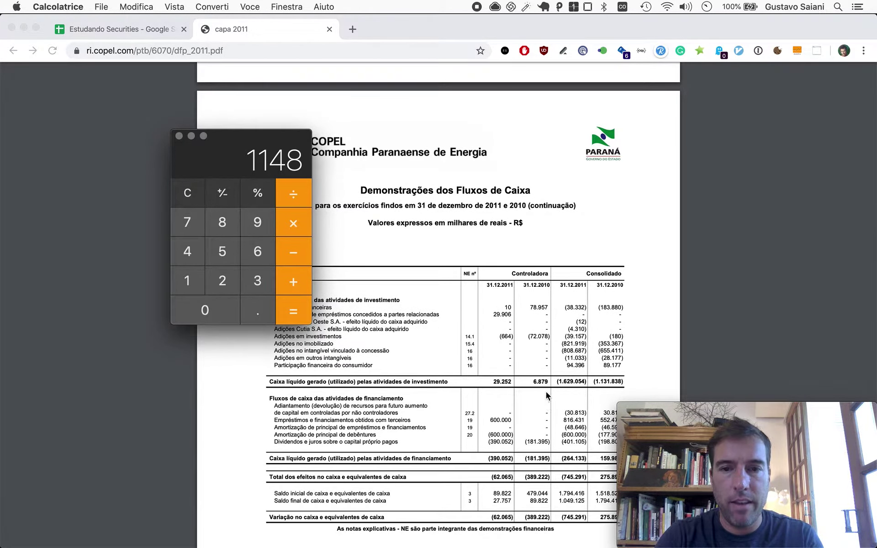
{"action": "key", "text": "minus"}
{"action": "type", "text": "1"}
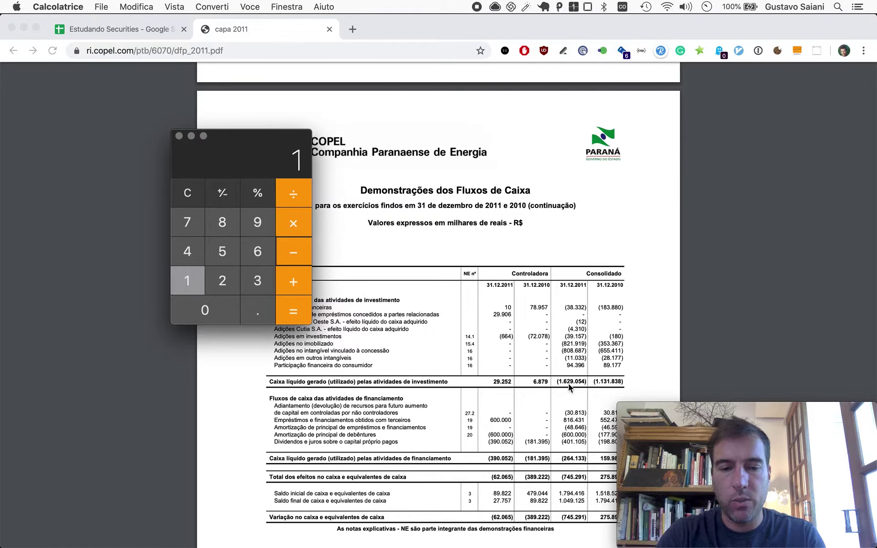
{"action": "type", "text": "629"}
{"action": "key", "text": "Return"}
{"action": "key", "text": "cmd+c"}
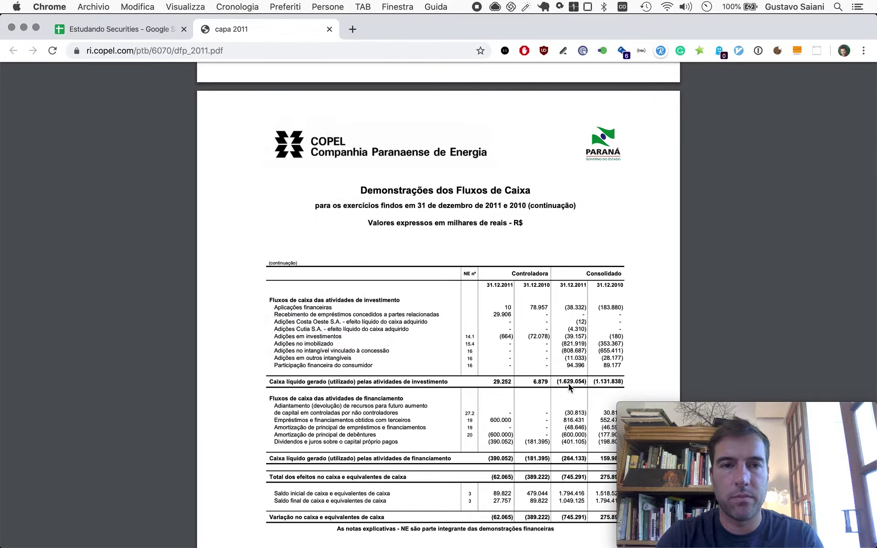
Step: Paste -481 as Copel's period 11 free cash flow in Q140
{"action": "key", "text": "cmd+Tab"}
{"action": "key", "text": "ctrl+shift+Tab"}
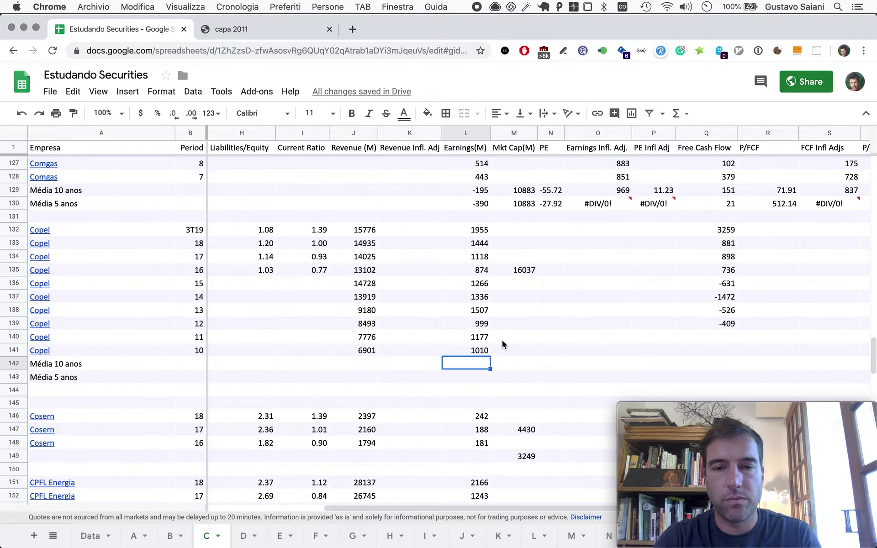
{"action": "left_click", "coordinate": [720, 336]}
{"action": "key", "text": "cmd+v"}
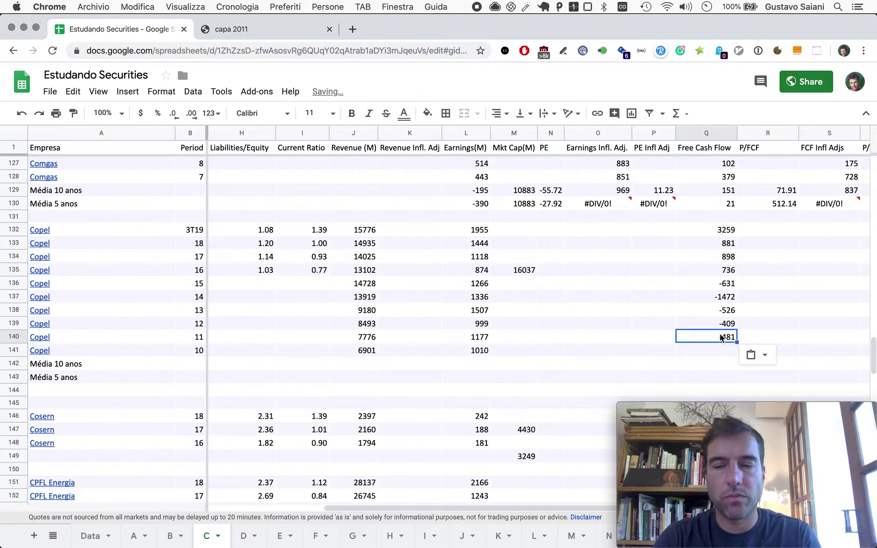
{"action": "key", "text": "ctrl+Tab"}
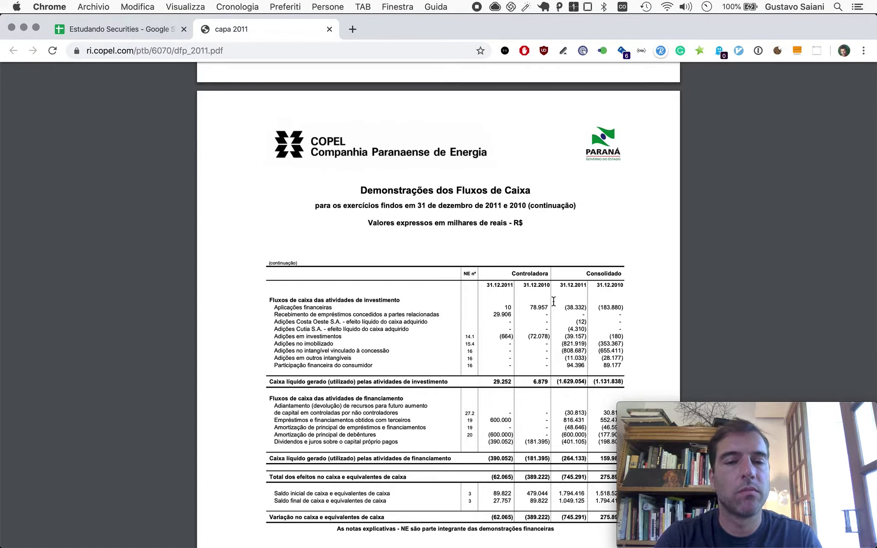
Step: Compute Copel's period 10 free cash flow of 116 in Calculator from the 2010 cash-flow figures
{"action": "scroll", "coordinate": [554, 301], "scroll_direction": "up", "scroll_amount": 5}
{"action": "key", "text": "super+Tab"}
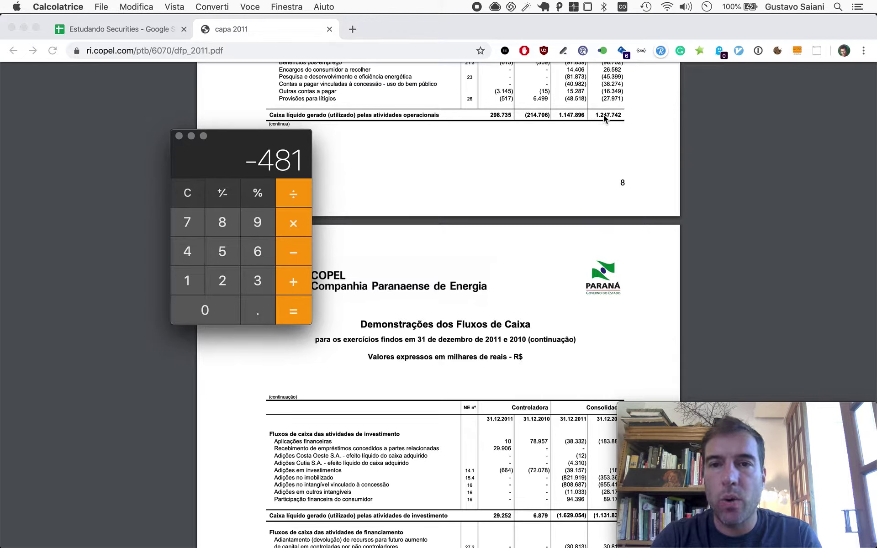
{"action": "type", "text": "1248"}
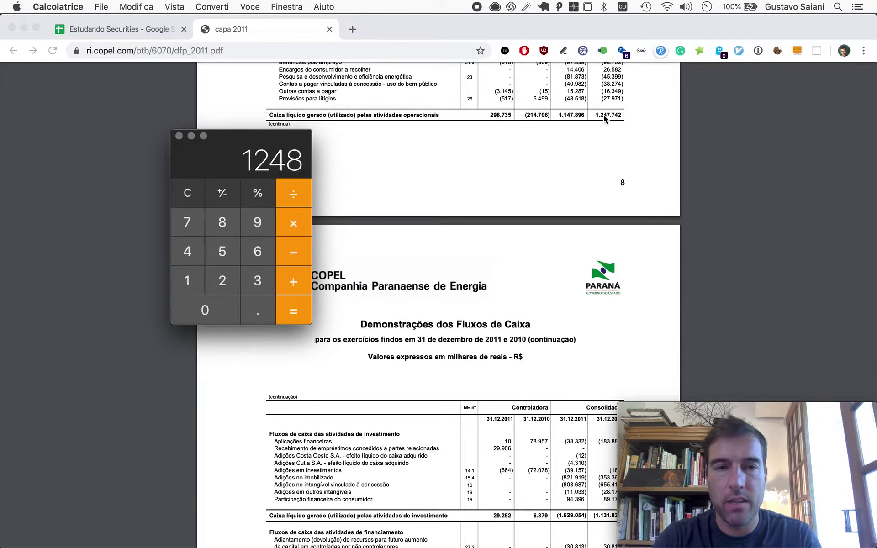
{"action": "scroll", "coordinate": [560, 239], "scroll_direction": "down", "scroll_amount": 5}
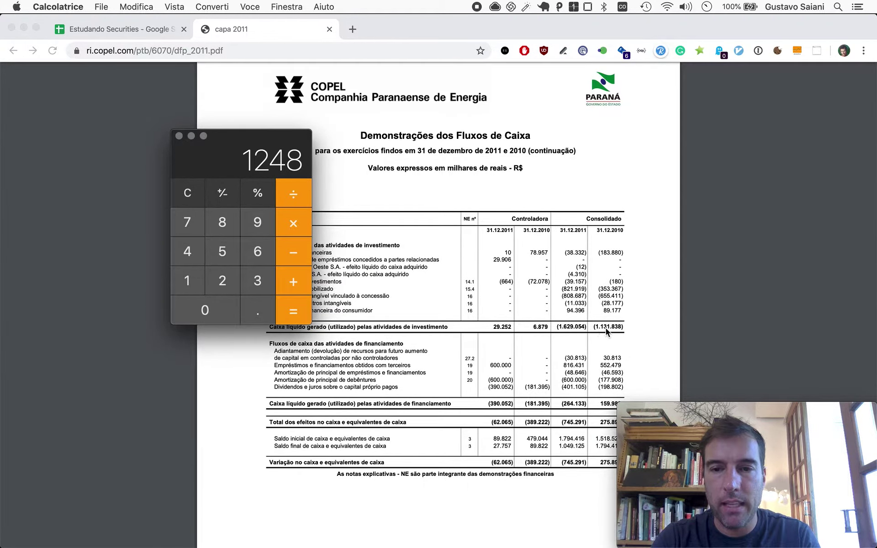
{"action": "type", "text": "-113"}
{"action": "key", "text": "BackSpace"}
{"action": "type", "text": "6"}
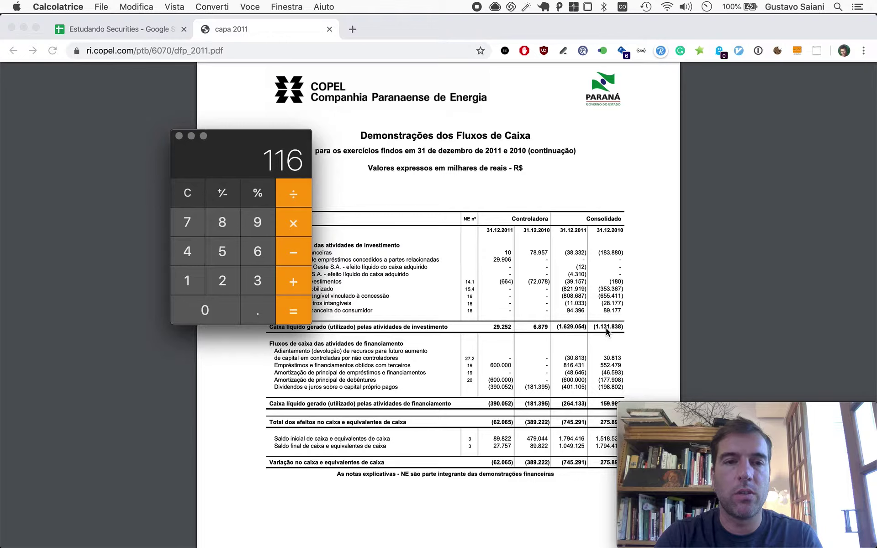
{"action": "key", "text": "super+Tab"}
Step: Enter 116 as Copel's period 10 free cash flow in column Q
{"action": "key", "text": "ctrl+shift+Tab"}
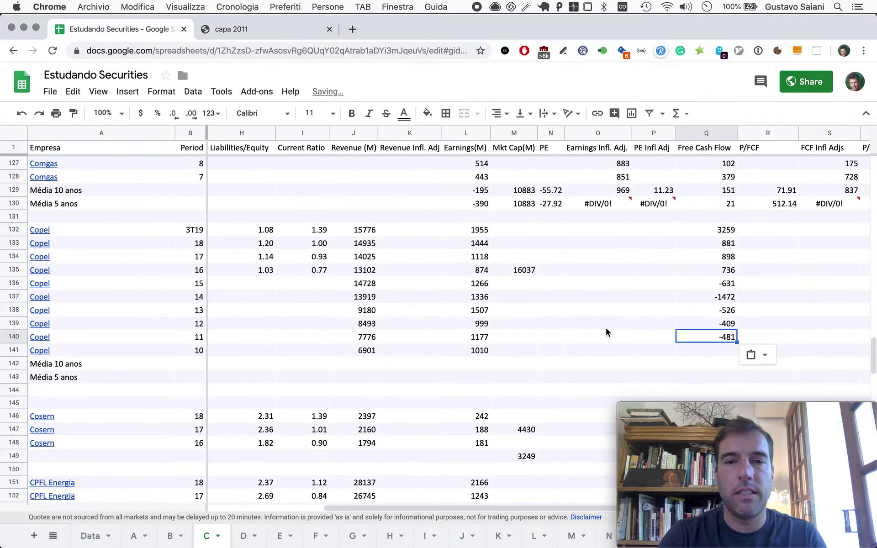
{"action": "key", "text": "Down"}
{"action": "key", "text": "super+v"}
{"action": "key", "text": "Left"}
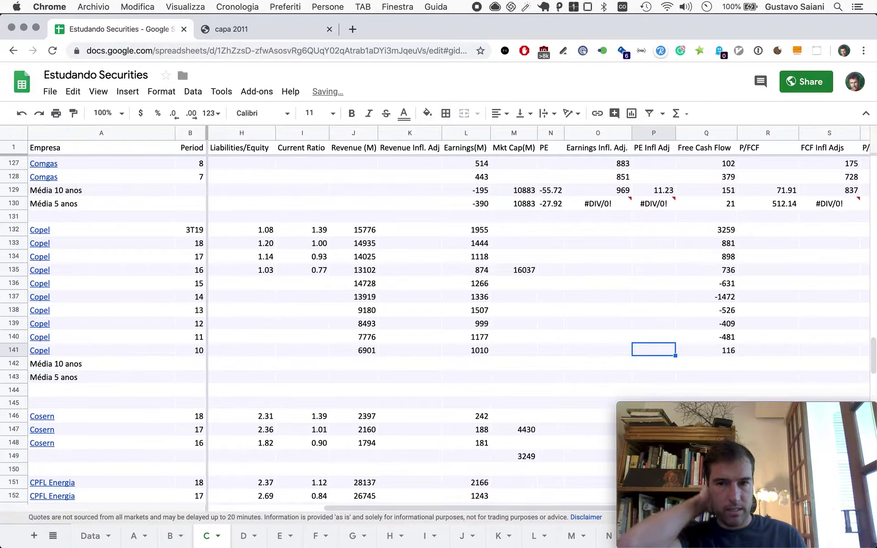
{"action": "key", "text": "Right"}
{"action": "key", "text": "Up"}
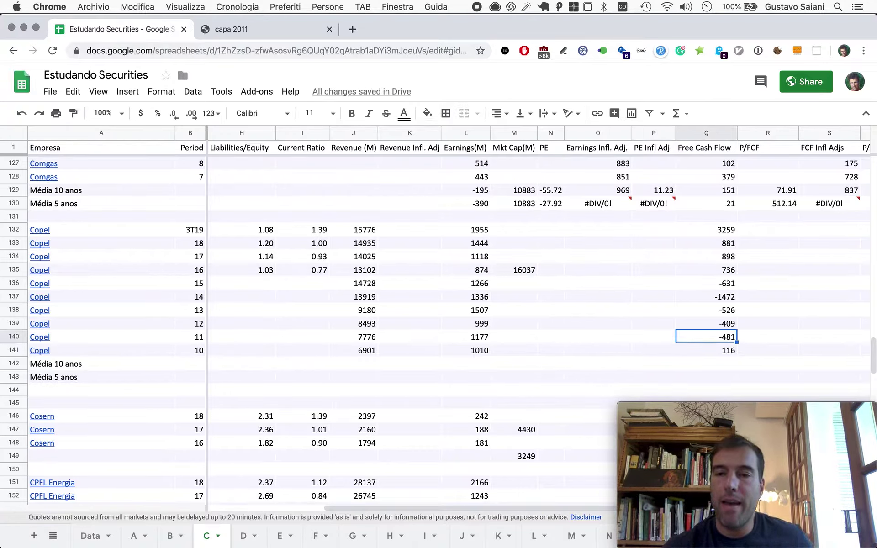
{"action": "key", "text": "Down"}
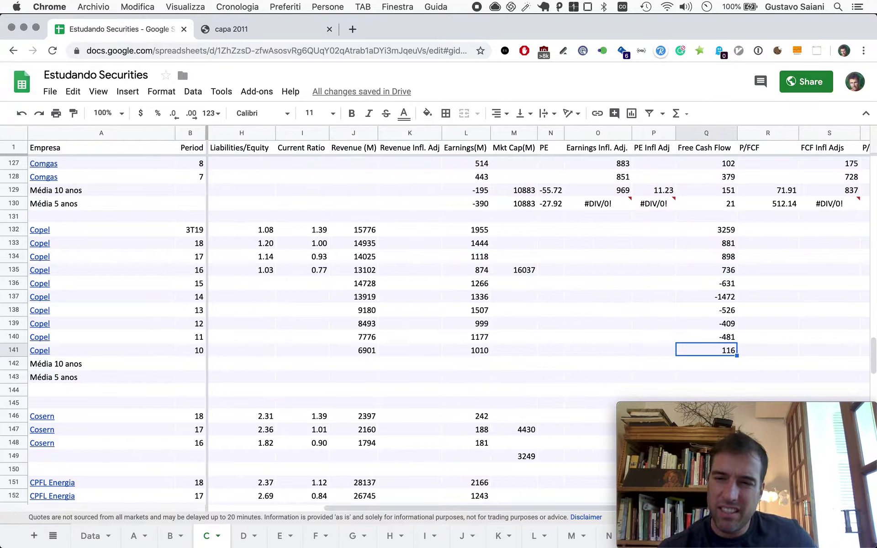
{"action": "key", "text": "Up"}
{"action": "key", "text": "Up"}
{"action": "key", "text": "Up"}
{"action": "key", "text": "Up"}
{"action": "key", "text": "Up"}
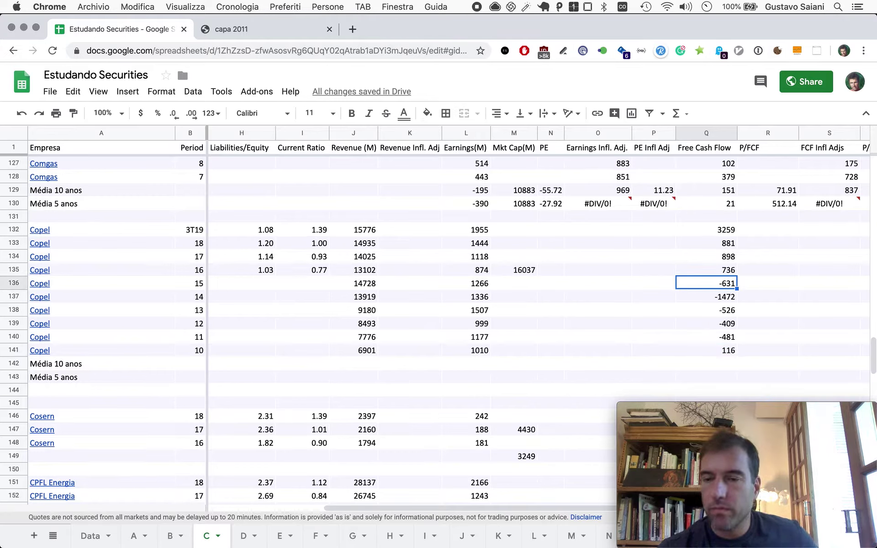
{"action": "key", "text": "Down"}
{"action": "key", "text": "Down"}
{"action": "key", "text": "Down"}
{"action": "key", "text": "Down"}
{"action": "key", "text": "Down"}
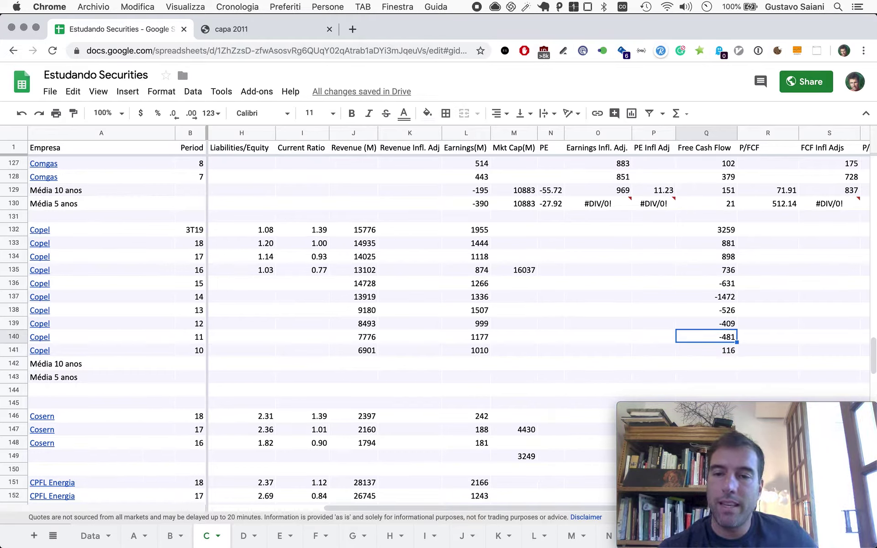
{"action": "key", "text": "Up"}
{"action": "key", "text": "Up"}
{"action": "key", "text": "Up"}
{"action": "key", "text": "Up"}
{"action": "key", "text": "Up"}
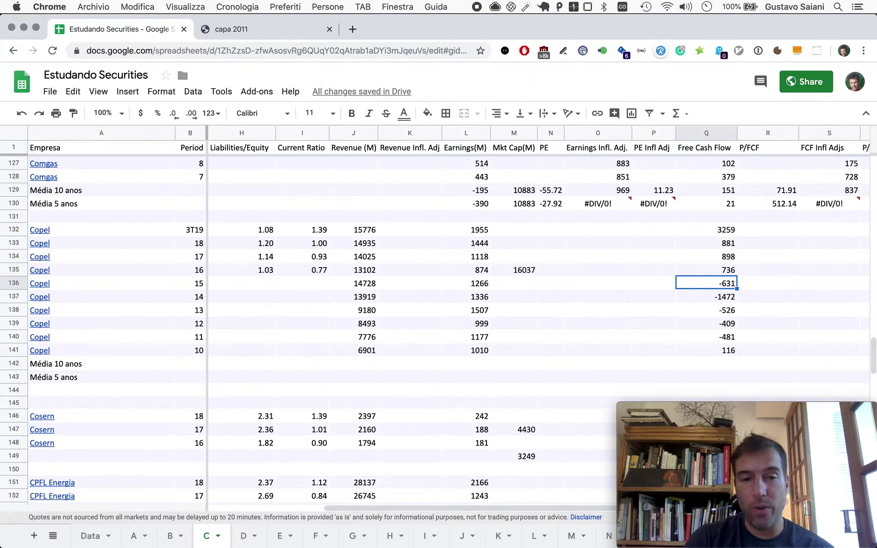
Step: Set the 3T19 adjusted revenue to =J132 and enter 14935 for year 18
{"action": "key", "text": "Left"}
{"action": "key", "text": "Left"}
{"action": "key", "text": "Left"}
{"action": "key", "text": "Left"}
{"action": "key", "text": "Left"}
{"action": "key", "text": "Left"}
{"action": "key", "text": "Left"}
{"action": "key", "text": "Down"}
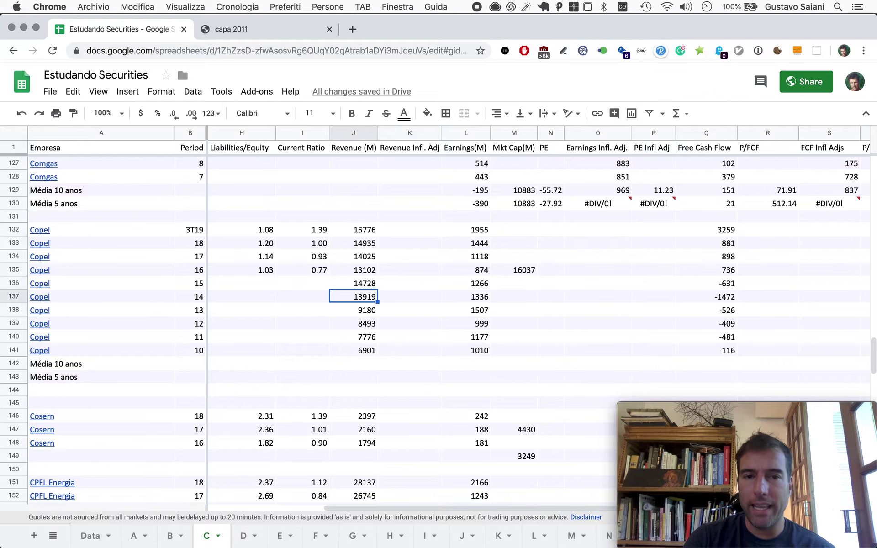
{"action": "key", "text": "Down"}
{"action": "key", "text": "Down"}
{"action": "key", "text": "Down"}
{"action": "key", "text": "Up"}
{"action": "key", "text": "Up"}
{"action": "key", "text": "Up"}
{"action": "key", "text": "Up"}
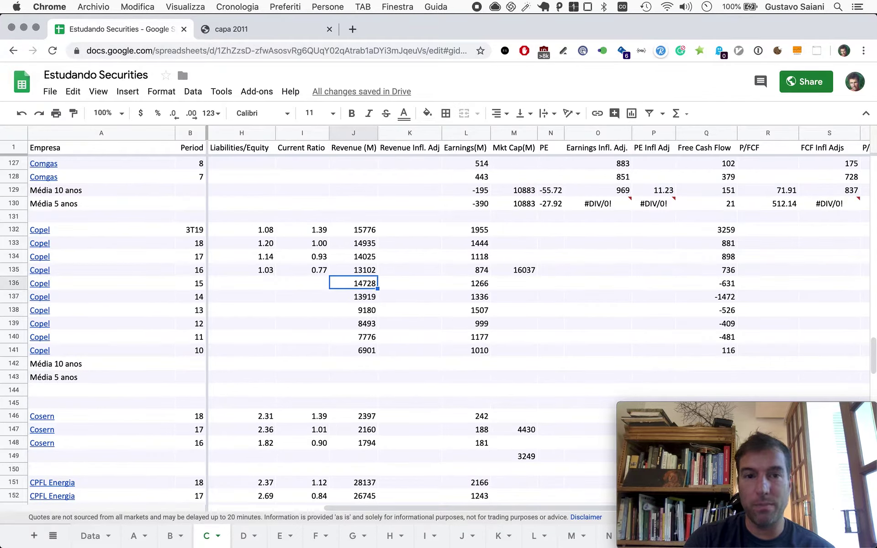
{"action": "key", "text": "Up"}
{"action": "key", "text": "Up"}
{"action": "key", "text": "Up"}
{"action": "key", "text": "Right"}
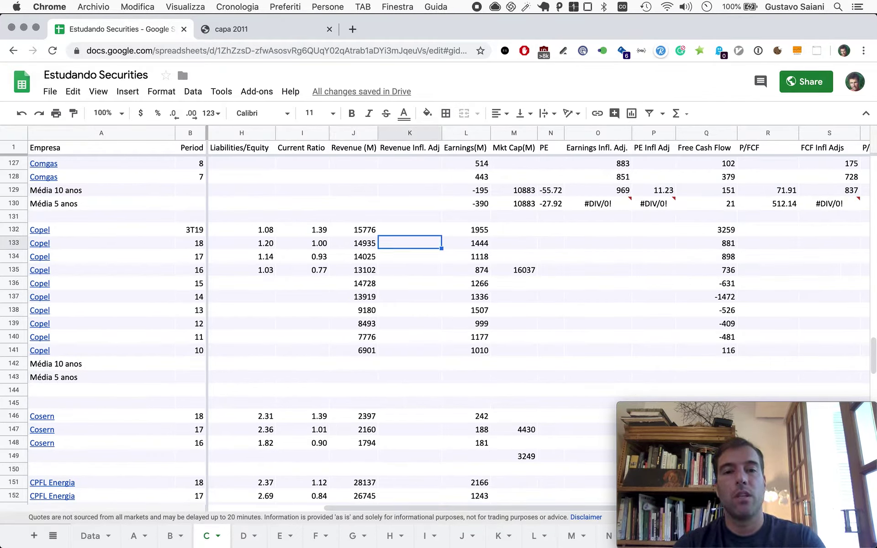
{"action": "key", "text": "Up"}
{"action": "type", "text": "="}
{"action": "key", "text": "Left"}
{"action": "key", "text": "Return"}
{"action": "key", "text": "Left"}
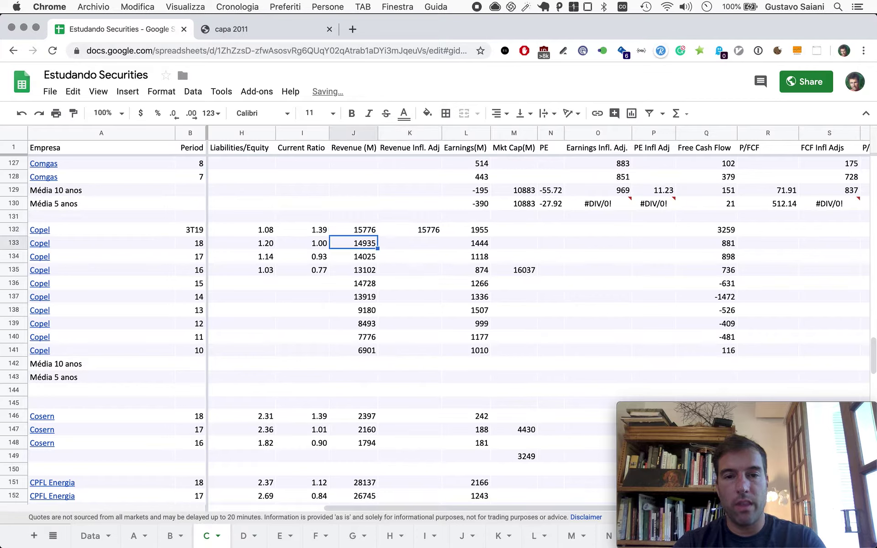
{"action": "key", "text": "super+v"}
{"action": "key", "text": "super+z"}
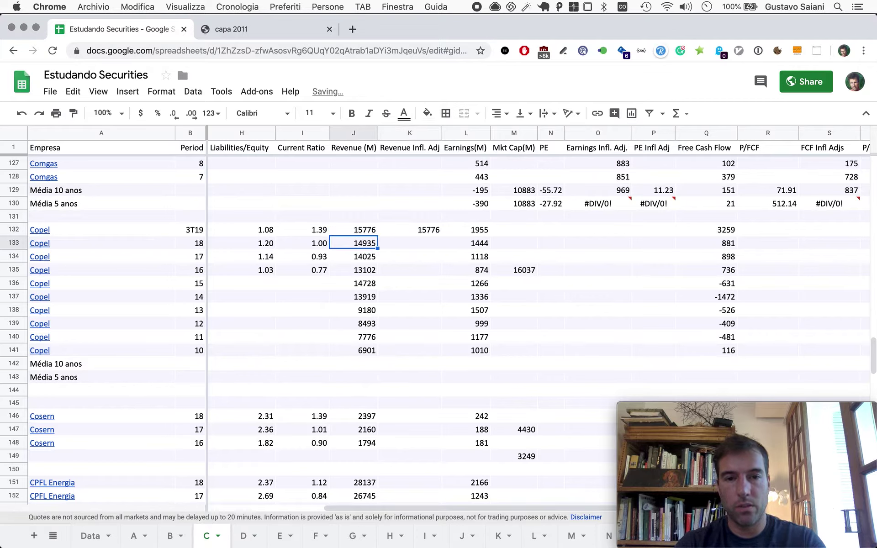
{"action": "key", "text": "Right"}
{"action": "key", "text": "super+v"}
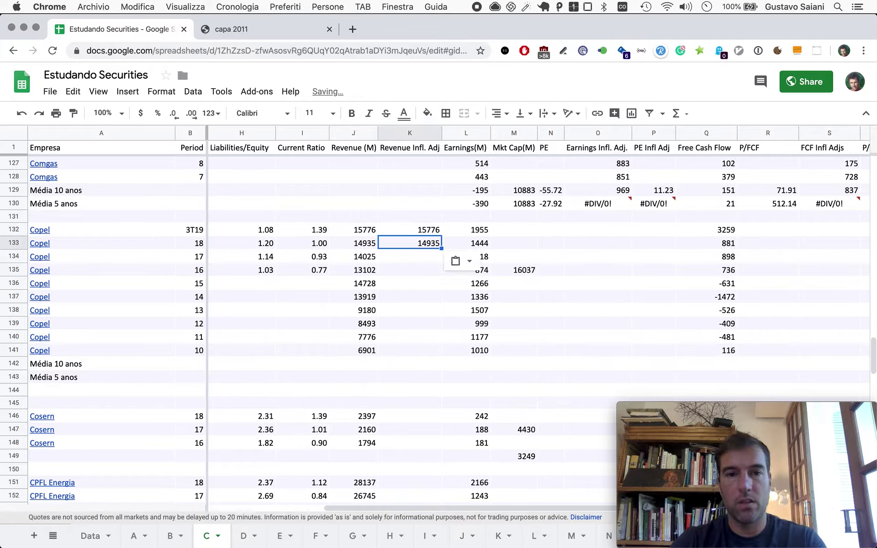
Step: Enter =J134*'inflation Adjustments'!B1 as year 17's inflation-adjusted revenue
{"action": "key", "text": "Down"}
{"action": "type", "text": "="}
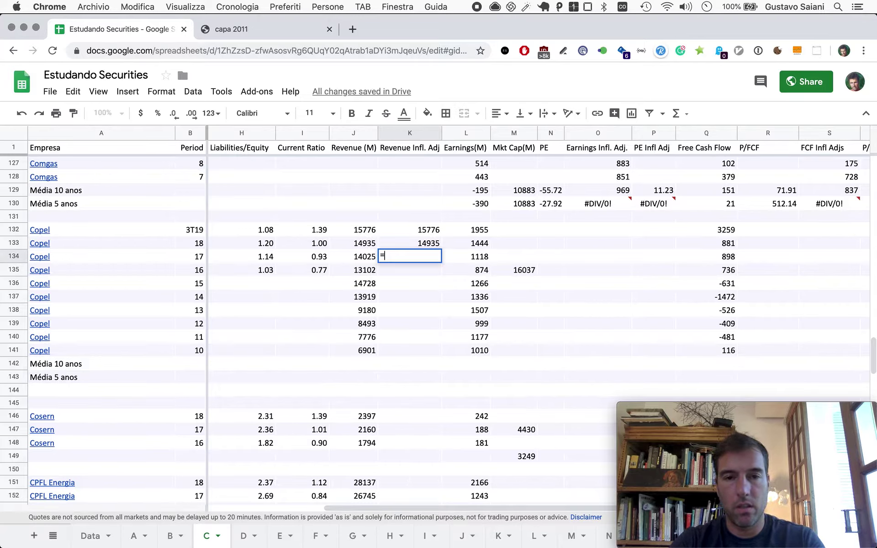
{"action": "key", "text": "Left"}
{"action": "type", "text": "*'i"}
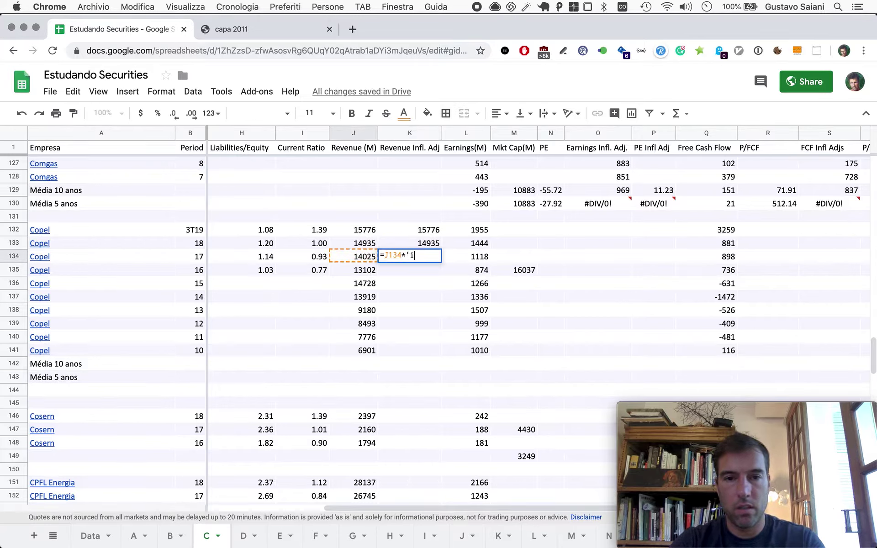
{"action": "type", "text": "nflation Adjustments'!B1"}
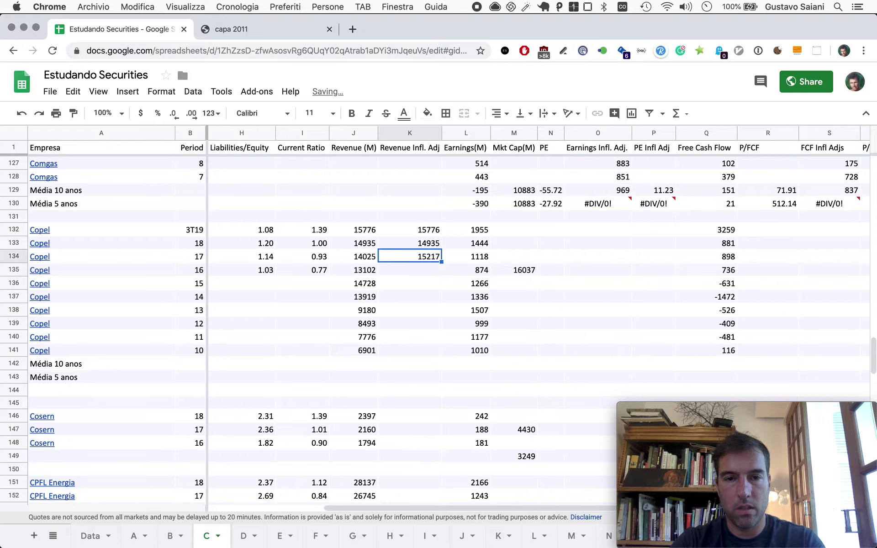
{"action": "key", "text": "super+Return"}
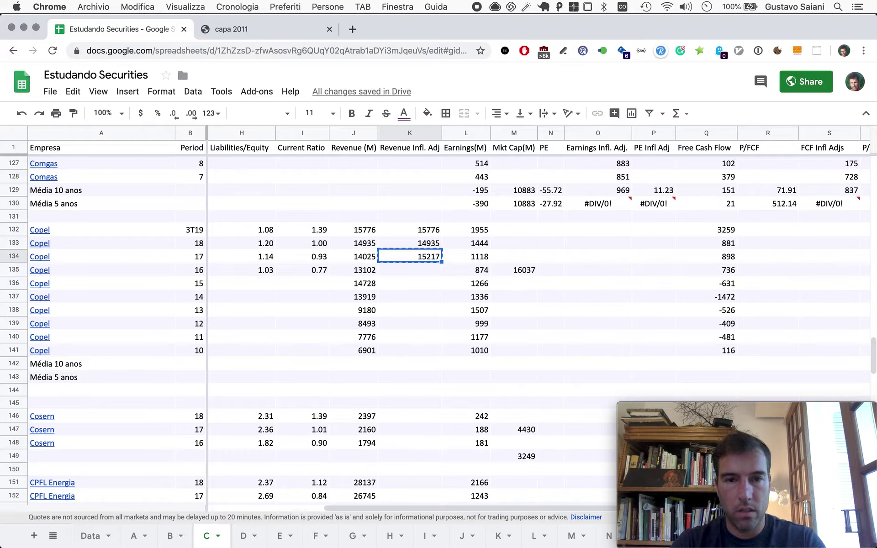
Step: Paste the adjusted-revenue formula down from year 16 through year 10, ending at 10919
{"action": "left_click", "coordinate": [410, 270]}
{"action": "type", "text": "14092"}
{"action": "key", "text": "Down"}
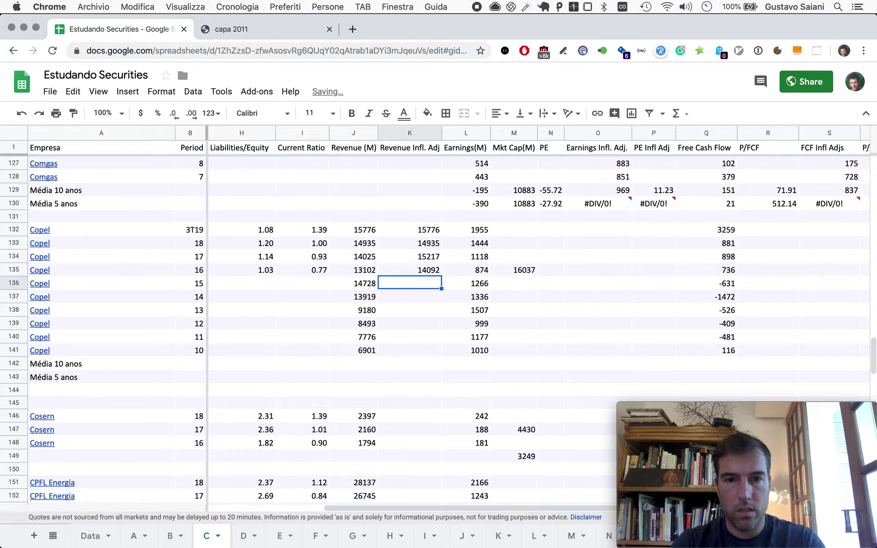
{"action": "type", "text": "16972"}
{"action": "key", "text": "Down"}
{"action": "type", "text": "17754"}
{"action": "key", "text": "Down"}
{"action": "key", "text": "super+v"}
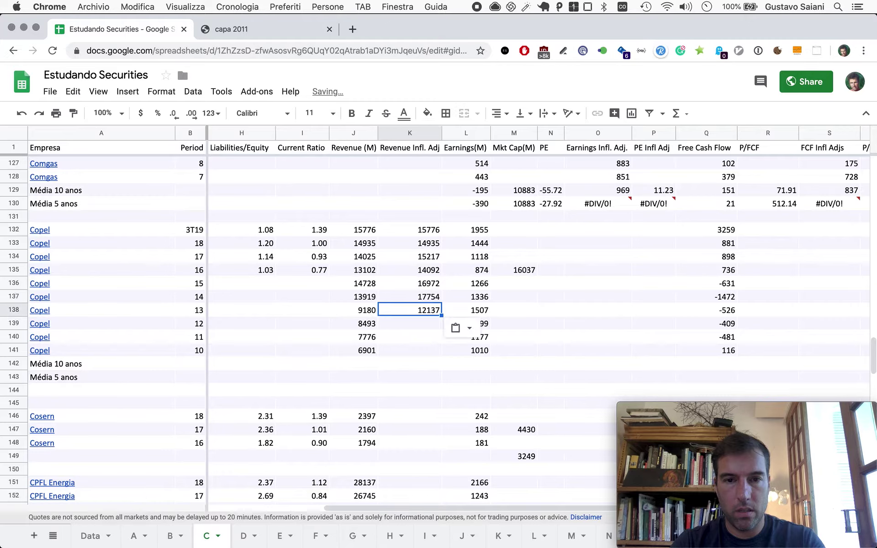
{"action": "key", "text": "Down"}
{"action": "key", "text": "super+v"}
{"action": "key", "text": "Down"}
{"action": "key", "text": "super+v"}
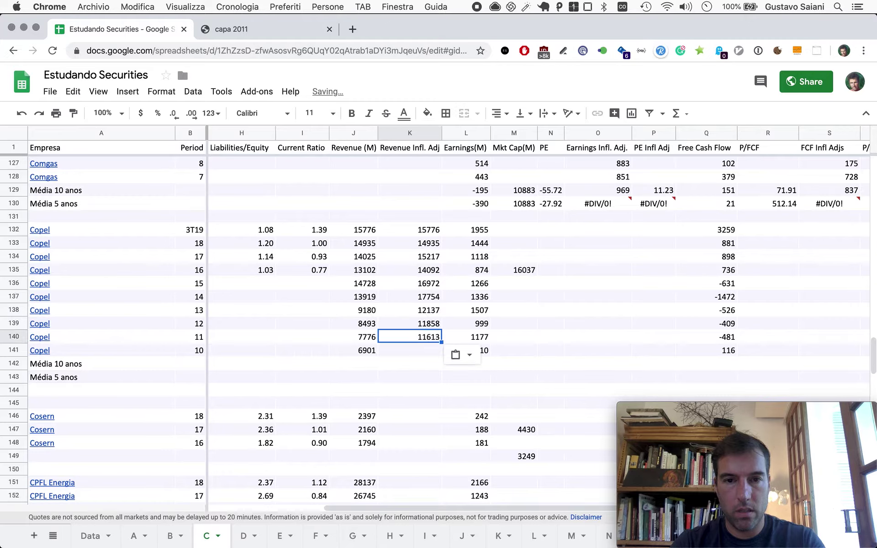
{"action": "key", "text": "Down"}
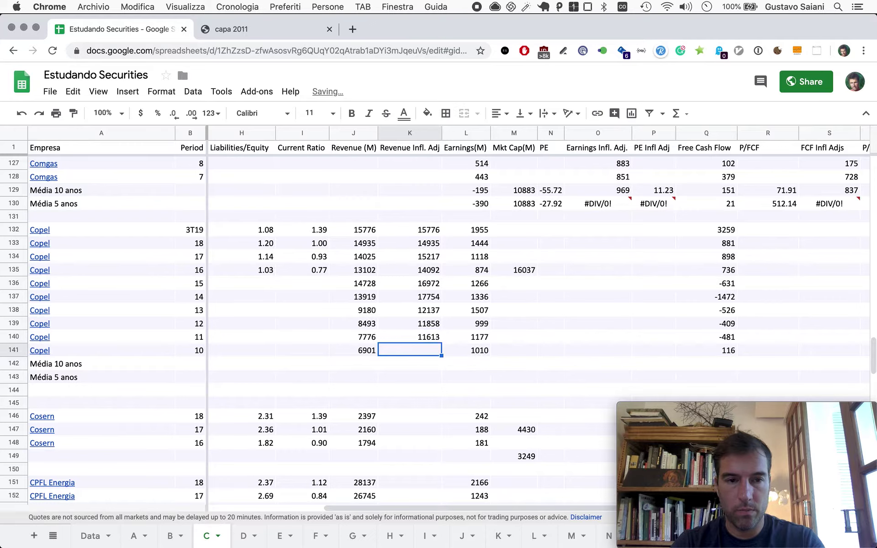
{"action": "key", "text": "super+v"}
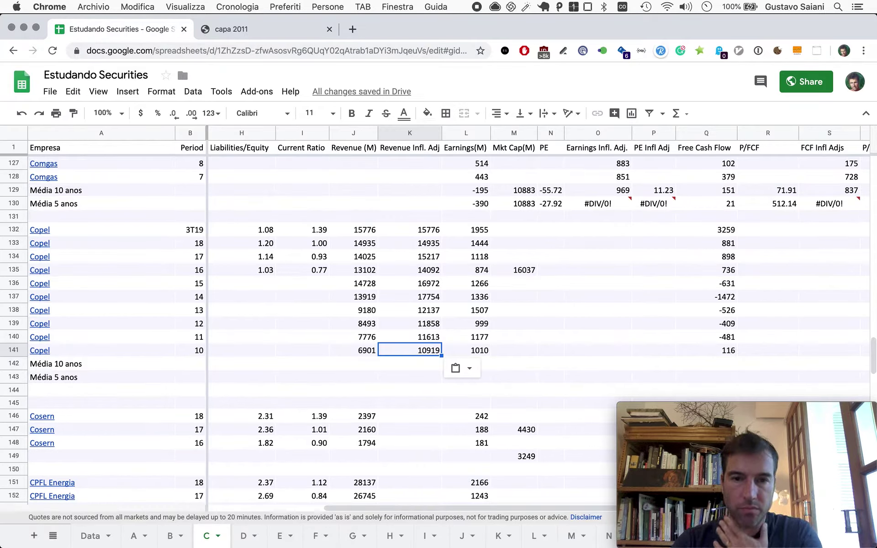
{"action": "key", "text": "Up"}
{"action": "key", "text": "Down"}
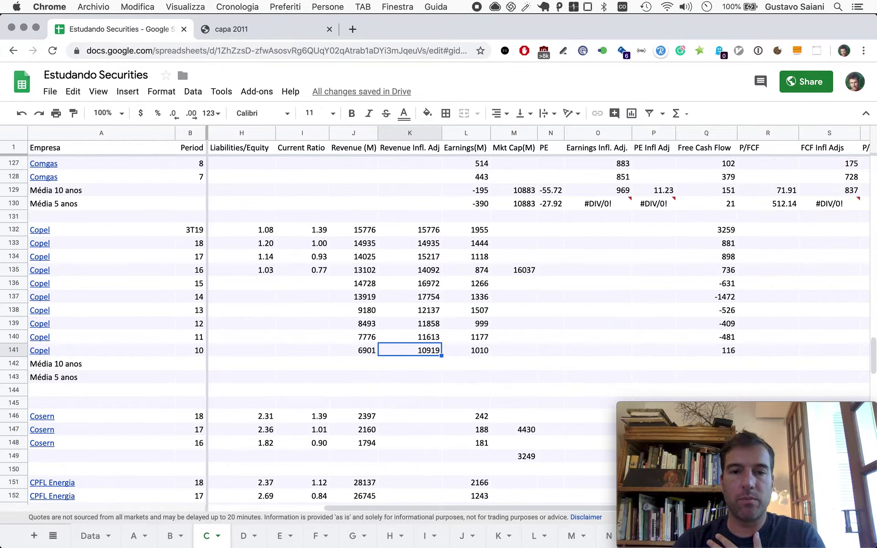
{"action": "key", "text": "Up"}
{"action": "key", "text": "Up"}
{"action": "key", "text": "Up"}
{"action": "key", "text": "Up"}
{"action": "key", "text": "Up"}
{"action": "key", "text": "Up"}
{"action": "key", "text": "Up"}
{"action": "key", "text": "Up"}
{"action": "key", "text": "Up"}
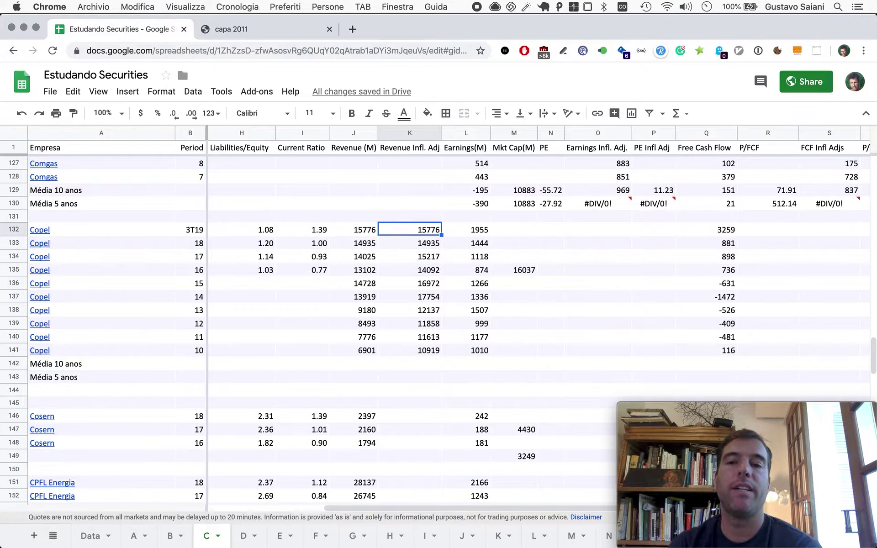
{"action": "key", "text": "Right"}
{"action": "key", "text": "Right"}
{"action": "key", "text": "Right"}
{"action": "key", "text": "Right"}
{"action": "key", "text": "Right"}
{"action": "key", "text": "Right"}
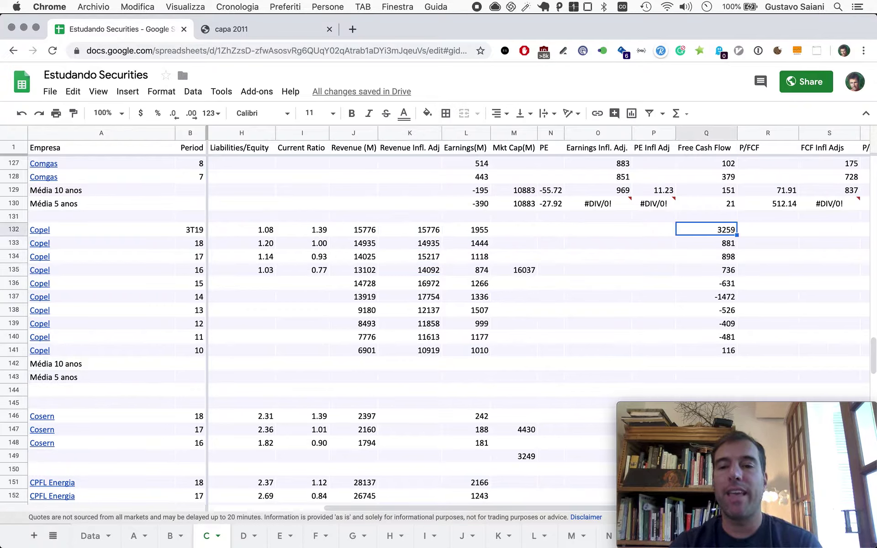
{"action": "key", "text": "Down"}
{"action": "key", "text": "Down"}
{"action": "key", "text": "Down"}
{"action": "key", "text": "Down"}
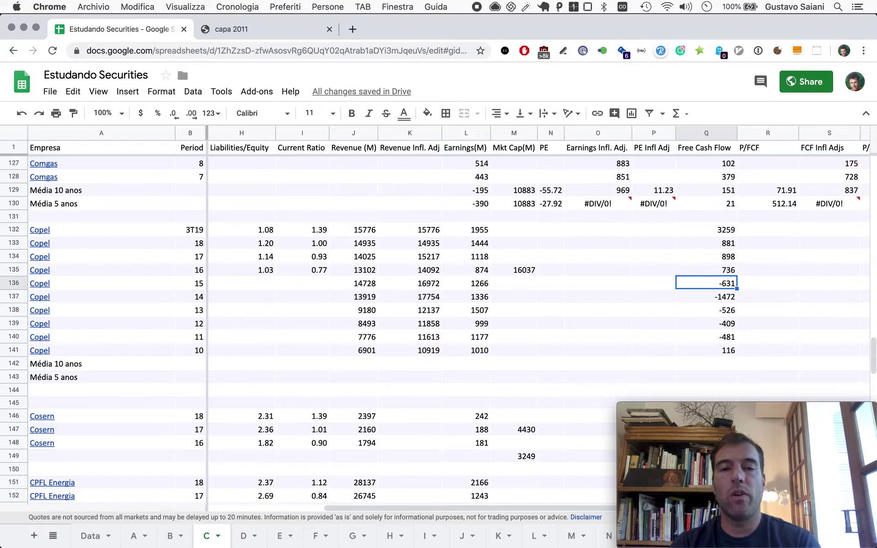
{"action": "key", "text": "Left"}
{"action": "key", "text": "Left"}
{"action": "key", "text": "Left"}
{"action": "key", "text": "Left"}
Step: Copy earnings into Earnings Infl. Adj.: 1955 for 3T19 and 1444 for year 18
{"action": "key", "text": "Up"}
{"action": "key", "text": "Up"}
{"action": "key", "text": "Up"}
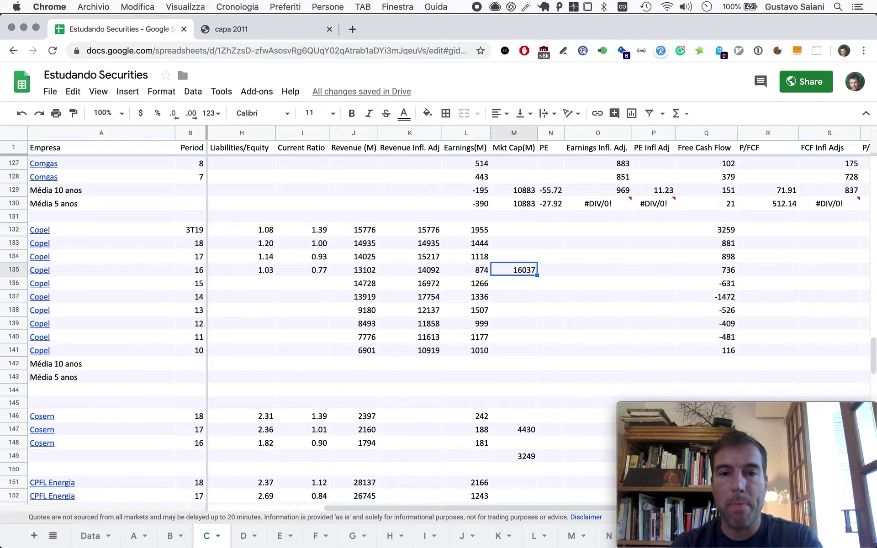
{"action": "key", "text": "Left"}
{"action": "key", "text": "Up"}
{"action": "key", "text": "ctrl+c"}
{"action": "key", "text": "Right"}
{"action": "key", "text": "Right"}
{"action": "key", "text": "Right"}
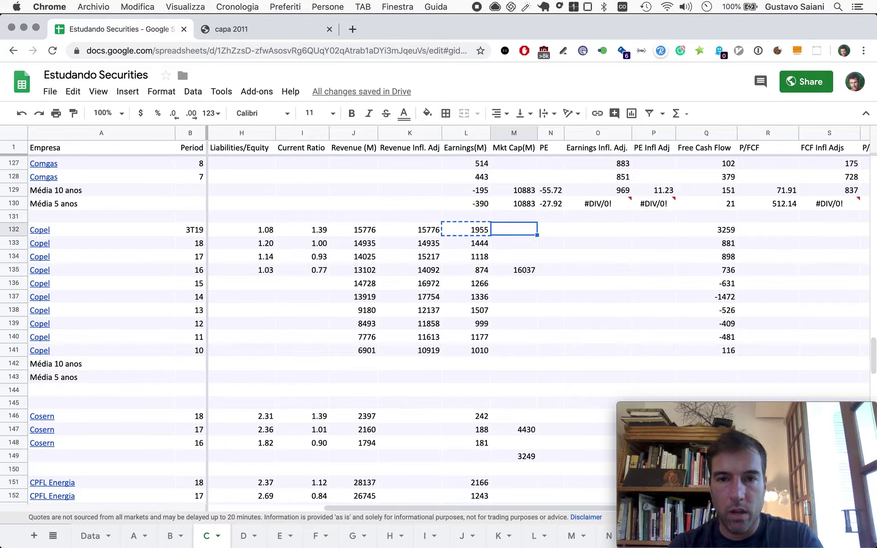
{"action": "key", "text": "super+v"}
{"action": "key", "text": "Down"}
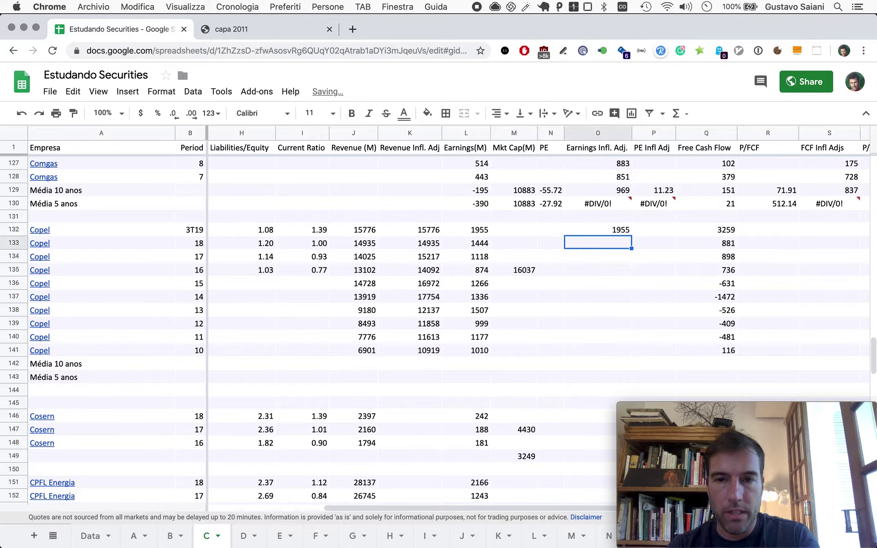
{"action": "key", "text": "Left"}
Step: Write the inflation-adjusted earnings formula for year 17 using the inflation adjustment factor
{"action": "key", "text": "Left"}
{"action": "key", "text": "Left"}
{"action": "key", "text": "super+c"}
{"action": "key", "text": "Right"}
{"action": "key", "text": "Right"}
{"action": "key", "text": "Right"}
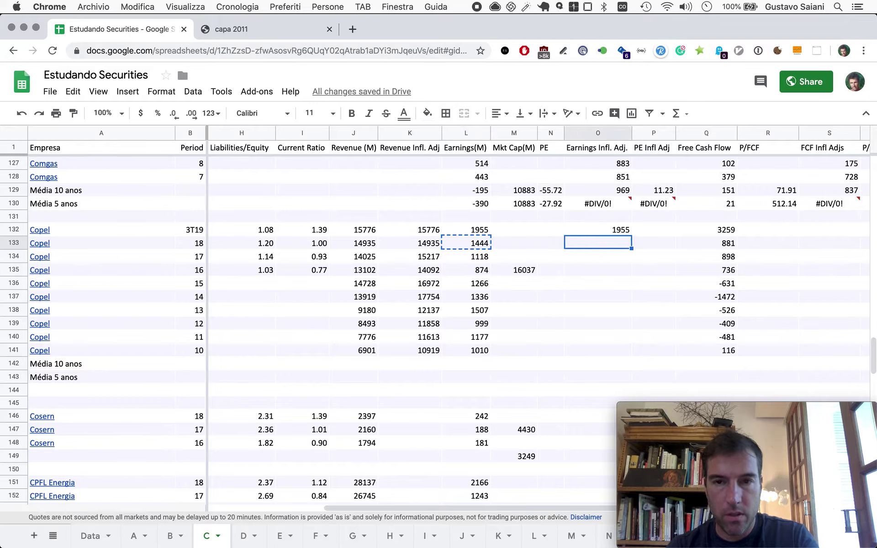
{"action": "key", "text": "super+v"}
{"action": "key", "text": "Down"}
{"action": "type", "text": "="}
{"action": "key", "text": "Left"}
{"action": "key", "text": "Left"}
{"action": "key", "text": "Left"}
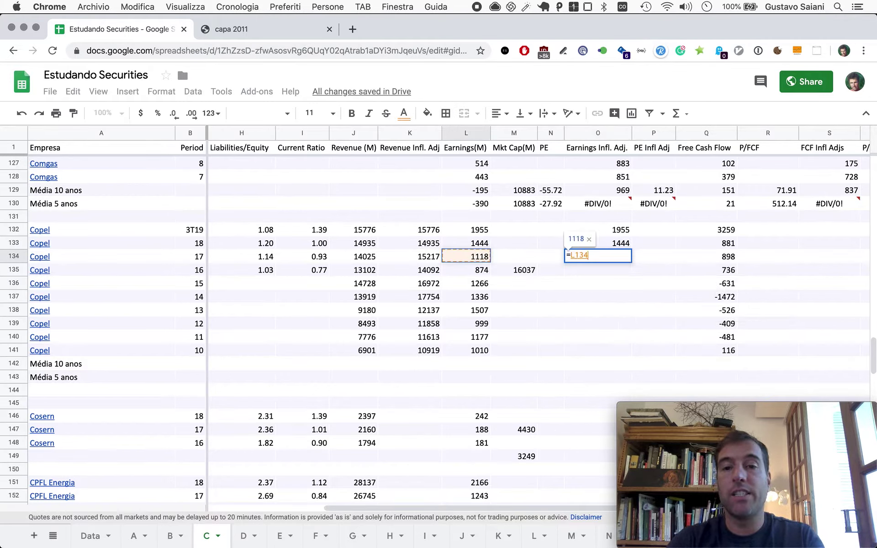
{"action": "type", "text": "*'i"}
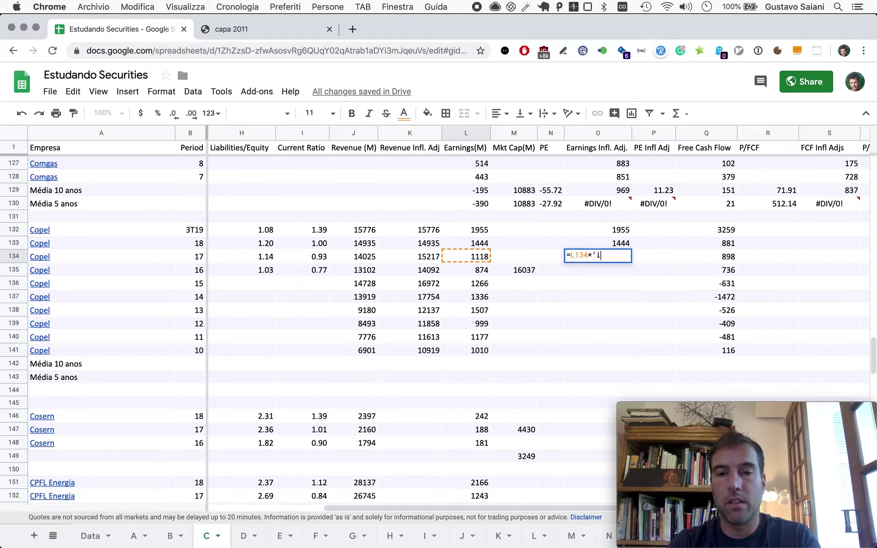
{"action": "key", "text": "Return"}
Step: Paste the adjusted-earnings formula down to period 10, ending at 1598
{"action": "key", "text": "Up"}
{"action": "key", "text": "super+c"}
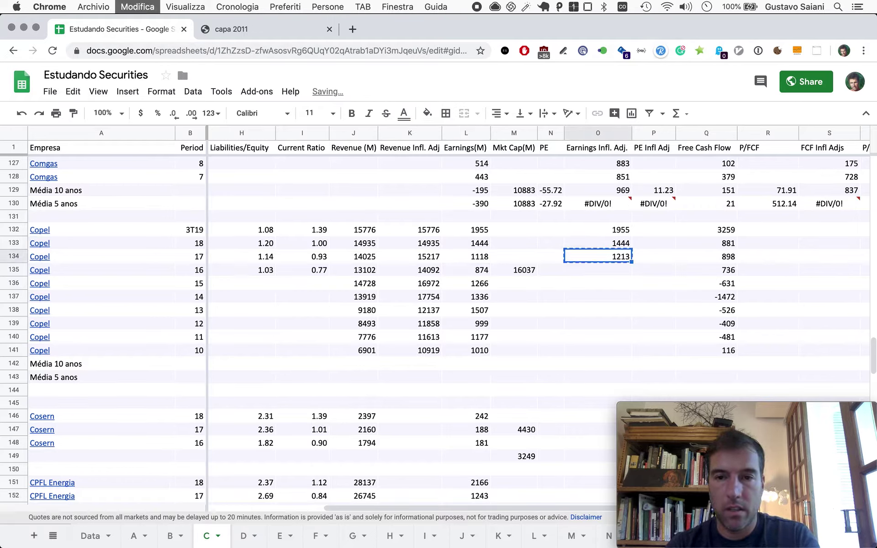
{"action": "key", "text": "Down"}
{"action": "key", "text": "shift+Down"}
{"action": "key", "text": "shift+Down"}
{"action": "key", "text": "shift+Down"}
{"action": "key", "text": "shift+Down"}
{"action": "key", "text": "shift+Down"}
{"action": "key", "text": "shift+Down"}
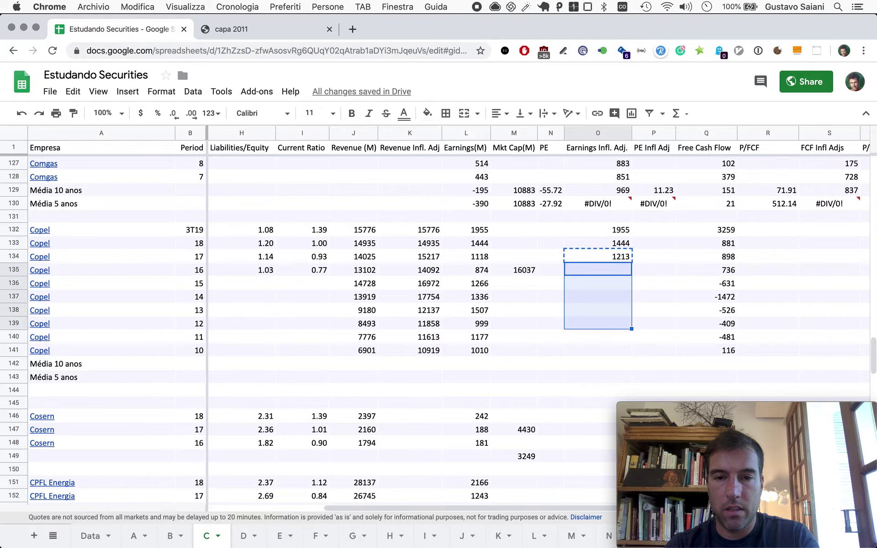
{"action": "key", "text": "super+v"}
{"action": "key", "text": "Right"}
{"action": "key", "text": "Right"}
{"action": "key", "text": "Right"}
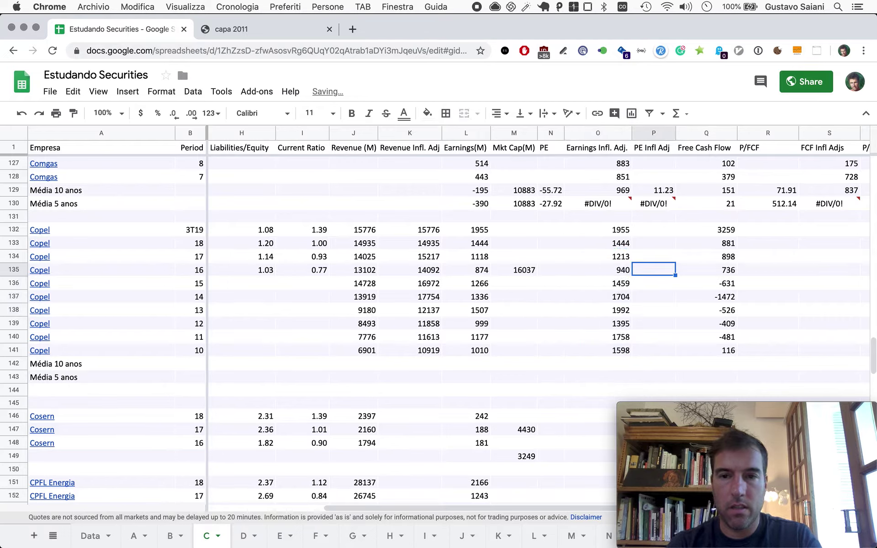
{"action": "key", "text": "Up"}
{"action": "key", "text": "Up"}
{"action": "key", "text": "Up"}
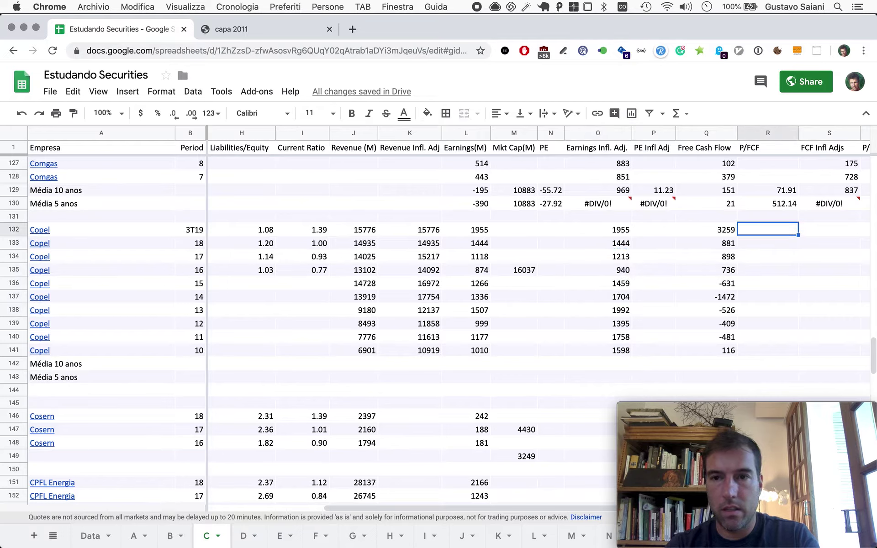
Step: Copy the free cash flows 3259 (3T19) and 881 (2018) into the FCF Infl Adjs column
{"action": "key", "text": "Left"}
{"action": "key", "text": "super+c"}
{"action": "key", "text": "Right"}
{"action": "key", "text": "Right"}
{"action": "key", "text": "super+v"}
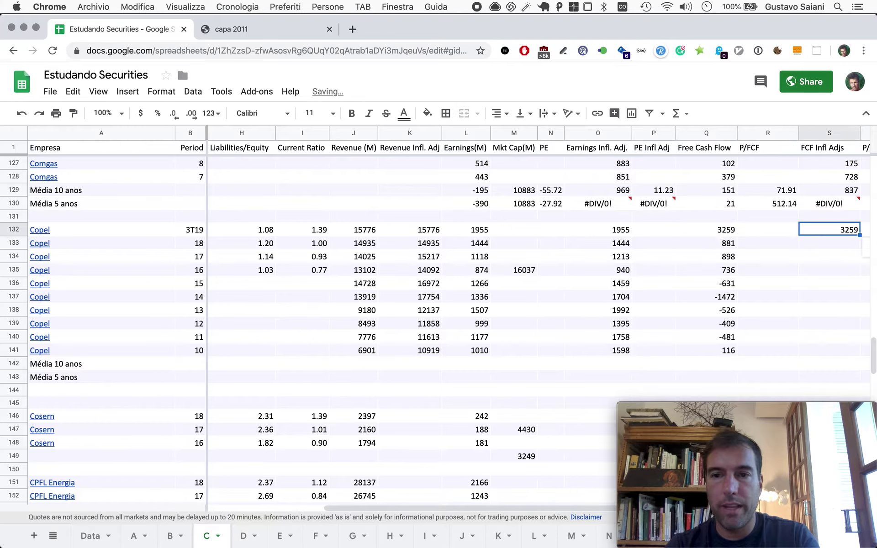
{"action": "key", "text": "Left"}
{"action": "key", "text": "Left"}
{"action": "key", "text": "Down"}
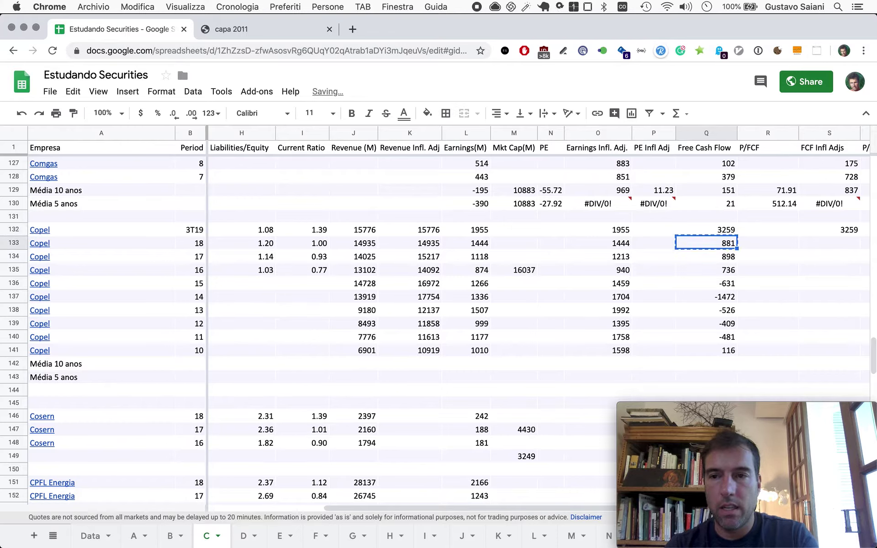
{"action": "key", "text": "super+c"}
{"action": "key", "text": "Right"}
{"action": "key", "text": "Right"}
{"action": "key", "text": "super+v"}
{"action": "key", "text": "Left"}
{"action": "key", "text": "Left"}
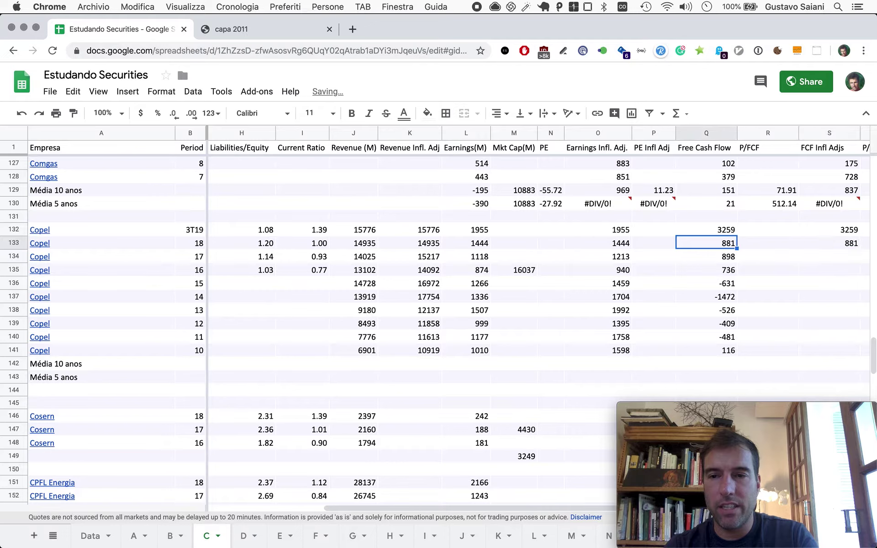
{"action": "key", "text": "Right"}
{"action": "key", "text": "Right"}
{"action": "key", "text": "Right"}
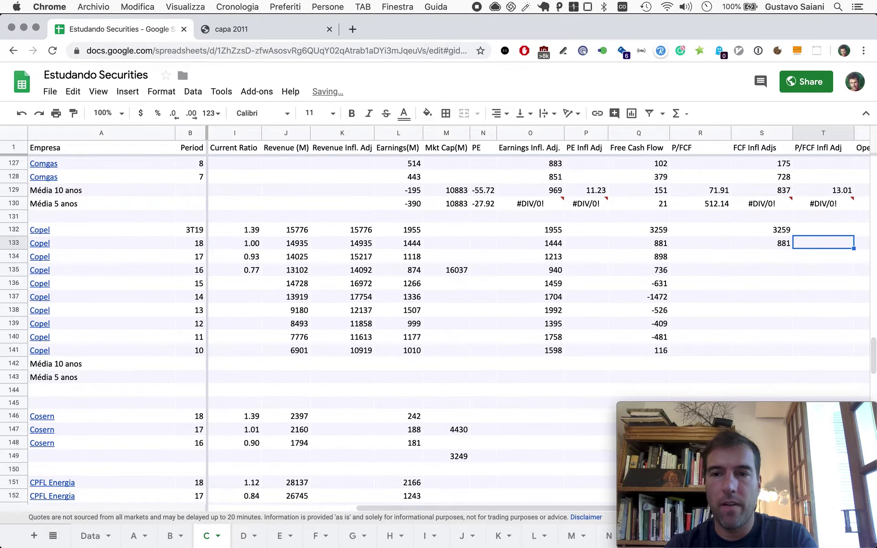
{"action": "key", "text": "Left"}
{"action": "key", "text": "Left"}
{"action": "key", "text": "Left"}
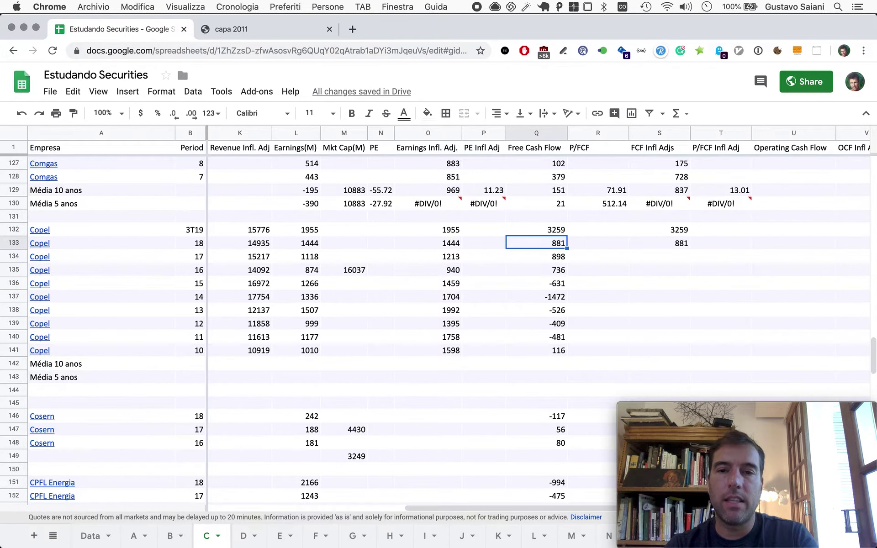
{"action": "key", "text": "Down"}
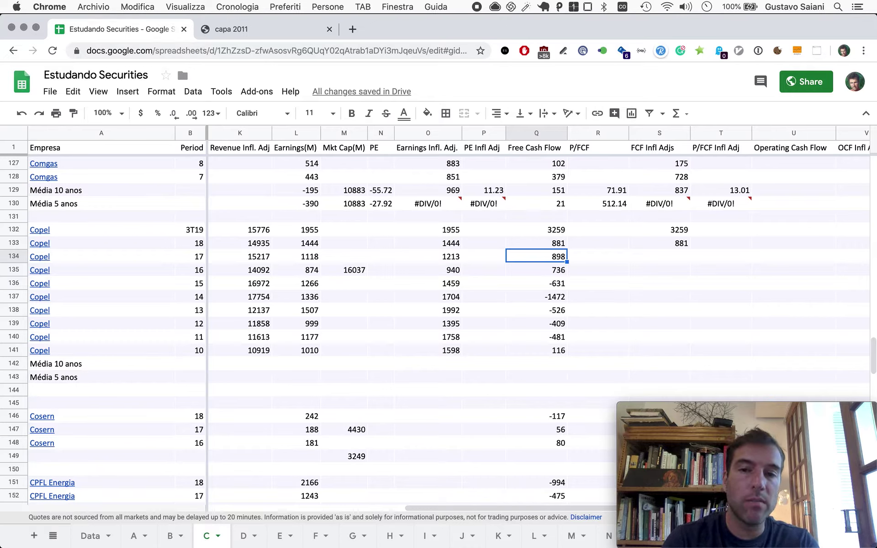
Step: Enter the 2017 inflation-adjusted FCF formula (=Q134*inflation) and paste it down the remaining Copel years
{"action": "left_click", "coordinate": [659, 256]}
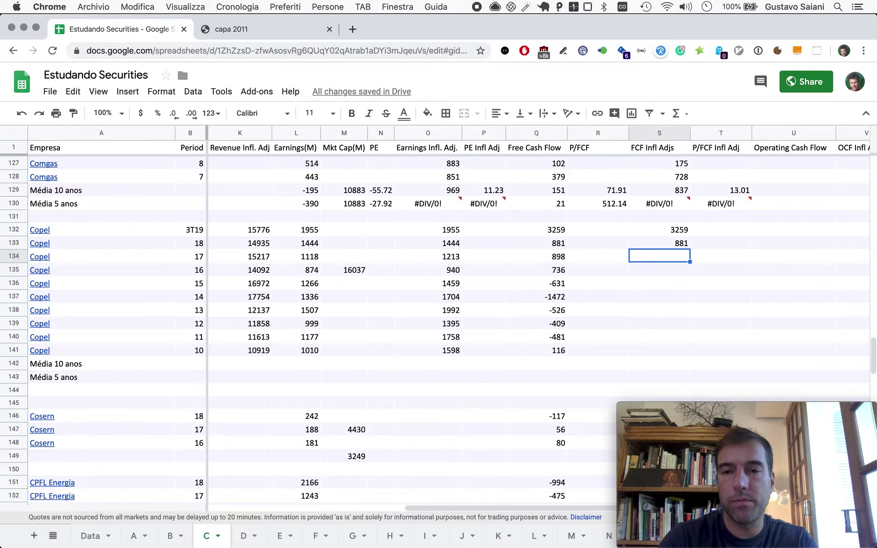
{"action": "type", "text": "="}
{"action": "left_click", "coordinate": [537, 257]}
{"action": "type", "text": "*'in"}
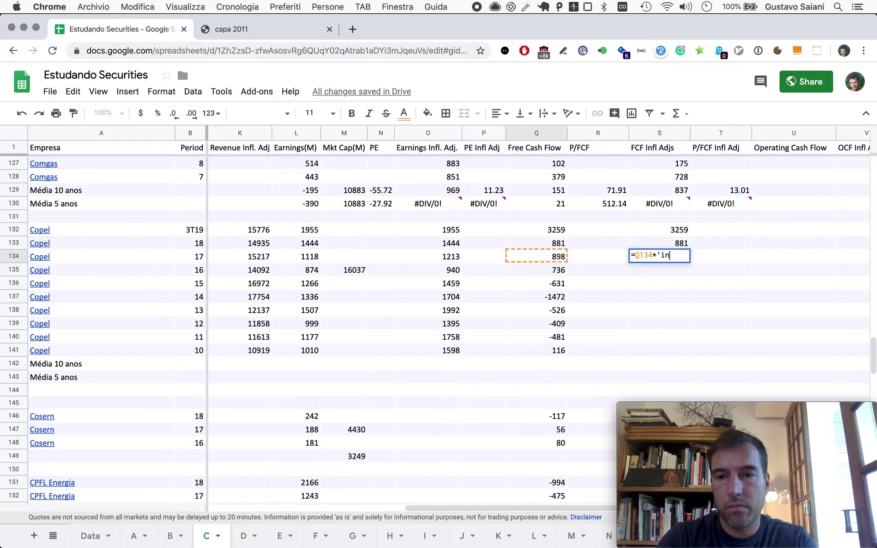
{"action": "key", "text": "Return"}
{"action": "key", "text": "Up"}
{"action": "key", "text": "super+c"}
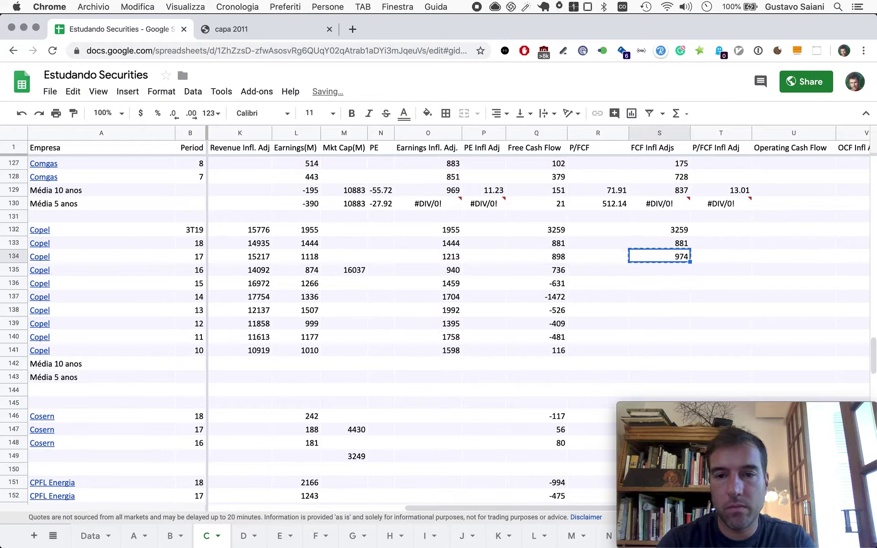
{"action": "key", "text": "Down"}
{"action": "key", "text": "shift+Down"}
{"action": "key", "text": "shift+Down"}
{"action": "key", "text": "shift+Down"}
{"action": "key", "text": "shift+Down"}
{"action": "key", "text": "shift+Down"}
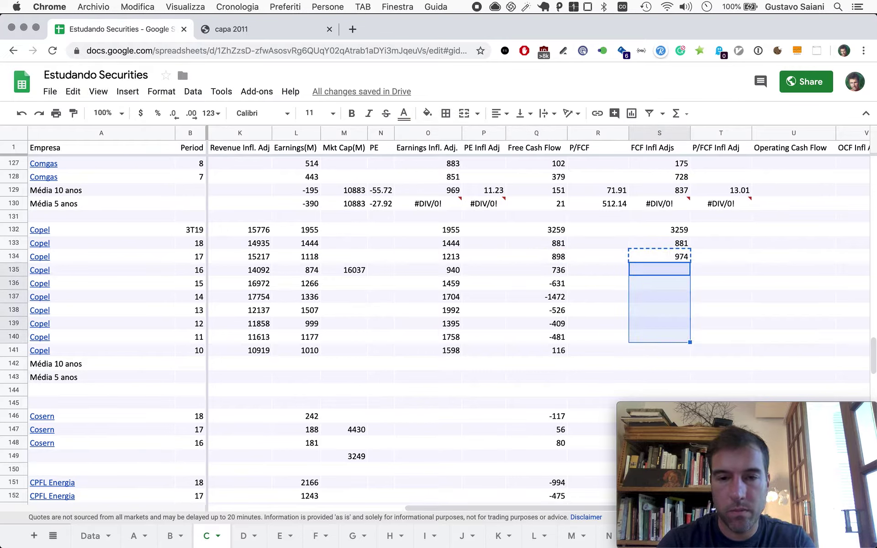
{"action": "key", "text": "shift+Down"}
{"action": "key", "text": "super+v"}
{"action": "key", "text": "Left"}
{"action": "key", "text": "Left"}
{"action": "key", "text": "Left"}
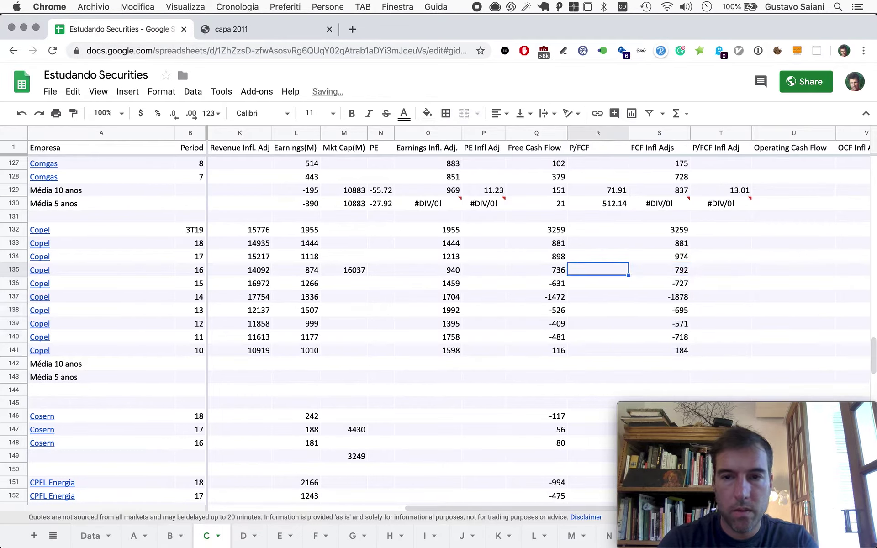
{"action": "key", "text": "Left"}
{"action": "key", "text": "Left"}
{"action": "key", "text": "Left"}
{"action": "key", "text": "Left"}
{"action": "key", "text": "Left"}
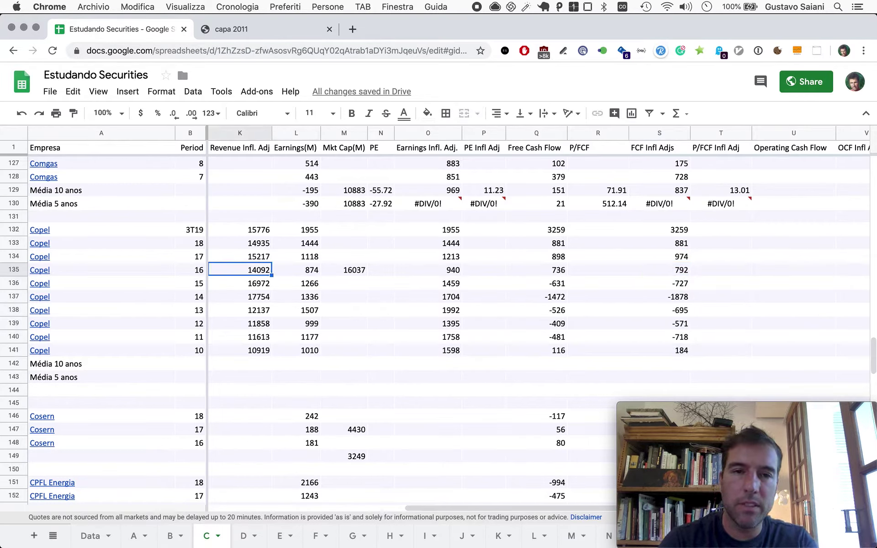
{"action": "key", "text": "Down"}
{"action": "key", "text": "Down"}
{"action": "key", "text": "Down"}
{"action": "key", "text": "Down"}
{"action": "key", "text": "Down"}
{"action": "key", "text": "Down"}
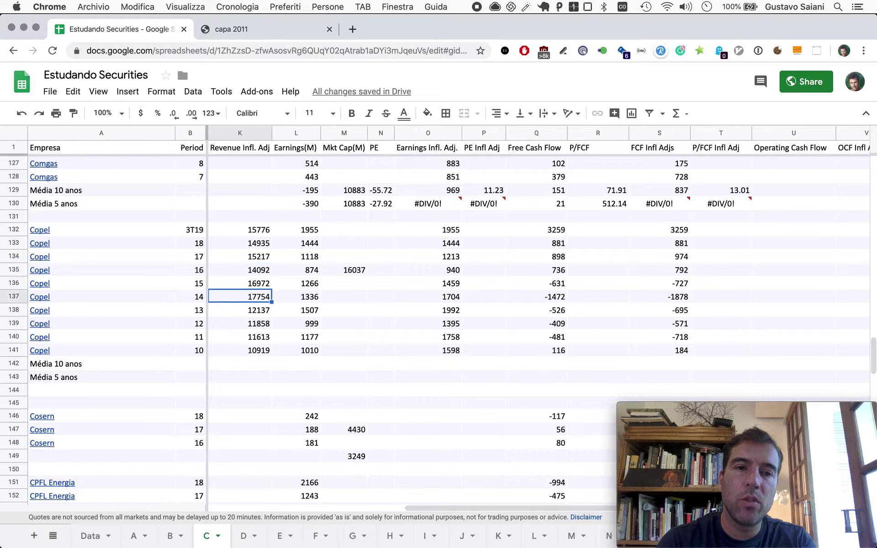
{"action": "key", "text": "Right"}
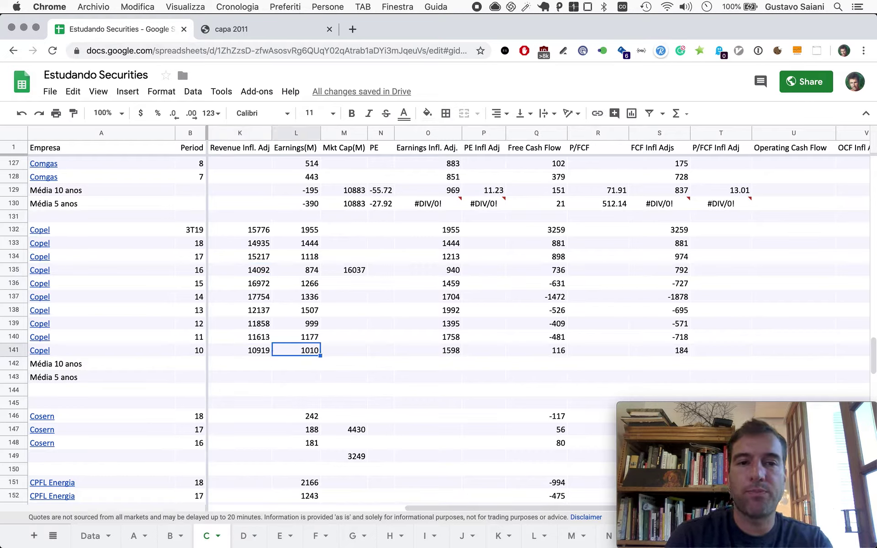
{"action": "key", "text": "Down"}
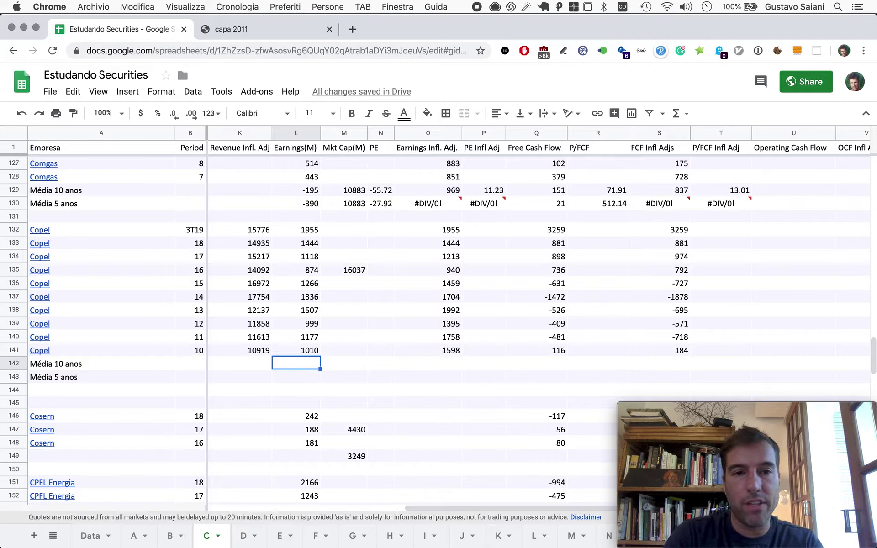
{"action": "type", "text": "="}
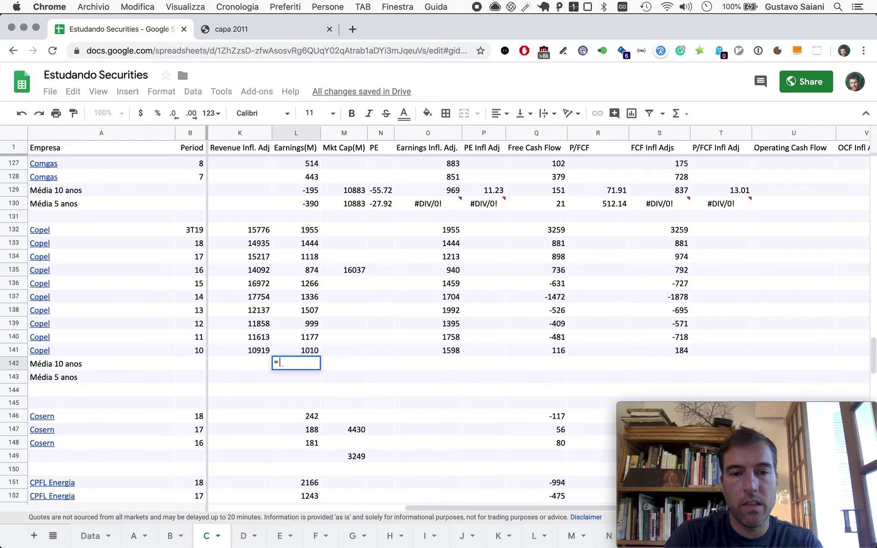
{"action": "type", "text": "average"}
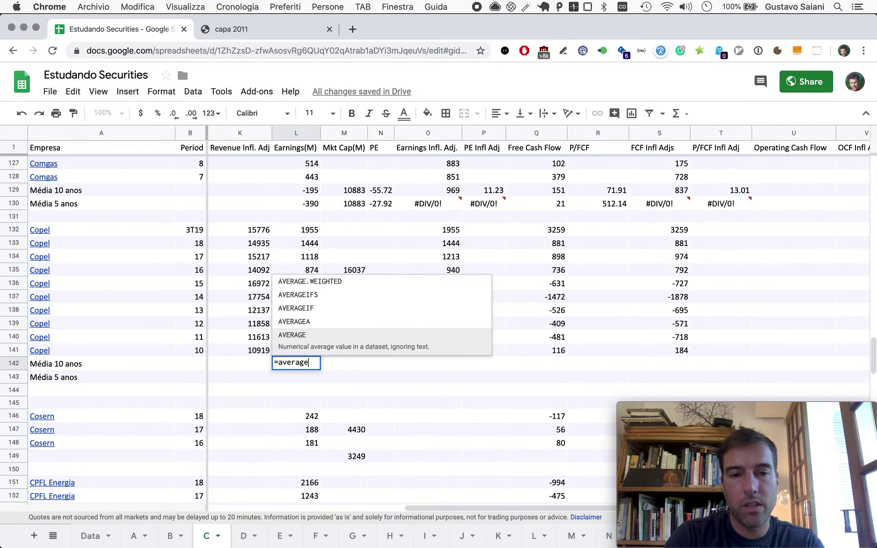
{"action": "type", "text": "("}
{"action": "key", "text": "Up"}
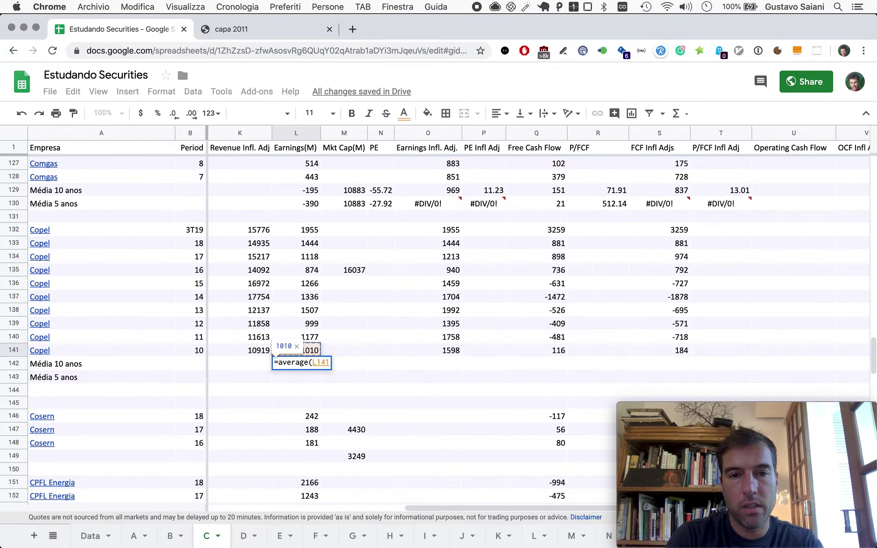
{"action": "key", "text": "super+Up"}
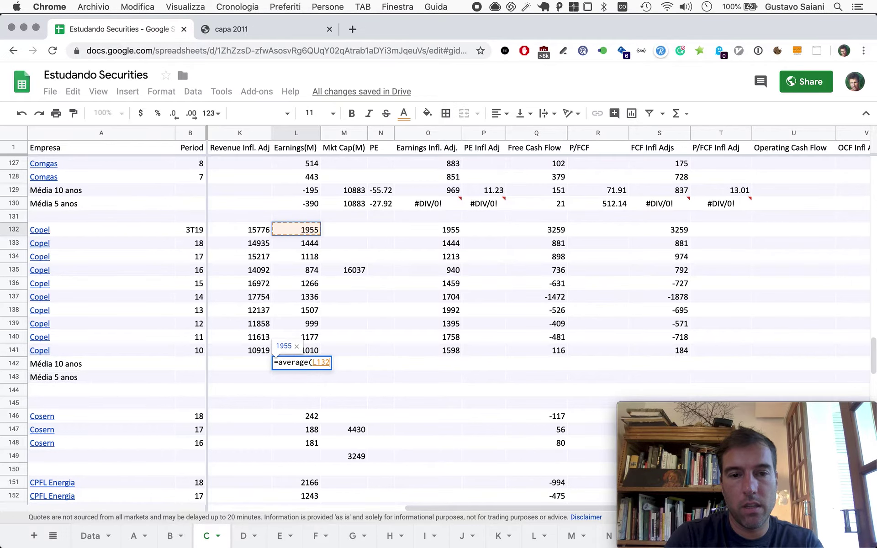
{"action": "key", "text": "Down"}
{"action": "key", "text": "Down"}
{"action": "key", "text": "Down"}
{"action": "key", "text": "Up"}
{"action": "key", "text": "Up"}
{"action": "key", "text": "Up"}
{"action": "key", "text": "Left"}
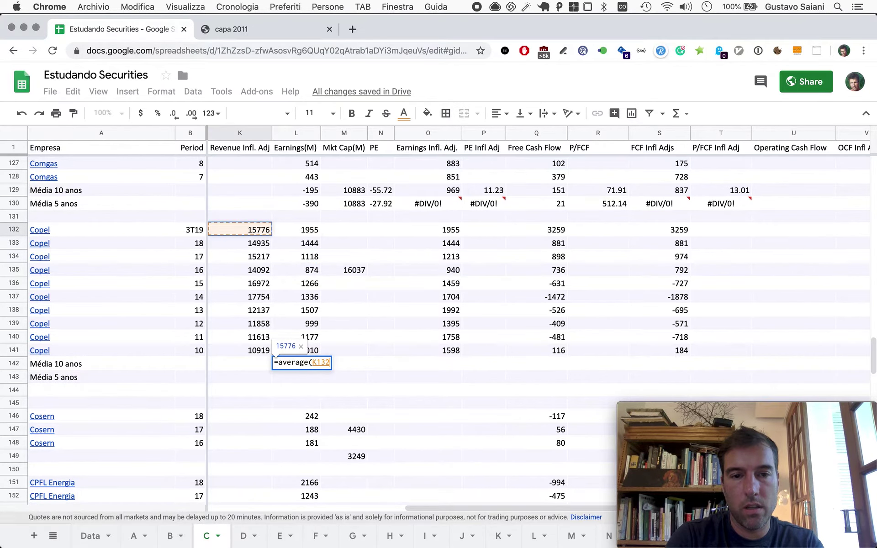
{"action": "key", "text": "Left"}
{"action": "key", "text": "Left"}
{"action": "key", "text": "Right"}
{"action": "key", "text": "Escape"}
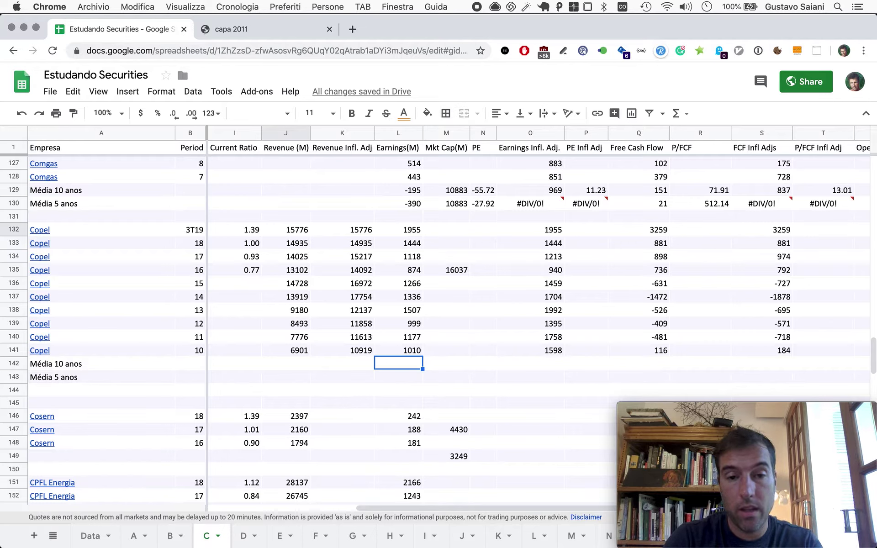
Step: Enter =AVERAGE(OFFSET(L132,0,0,10,1)) for Copel's 10-year earnings average, giving 1269
{"action": "type", "text": "=avue"}
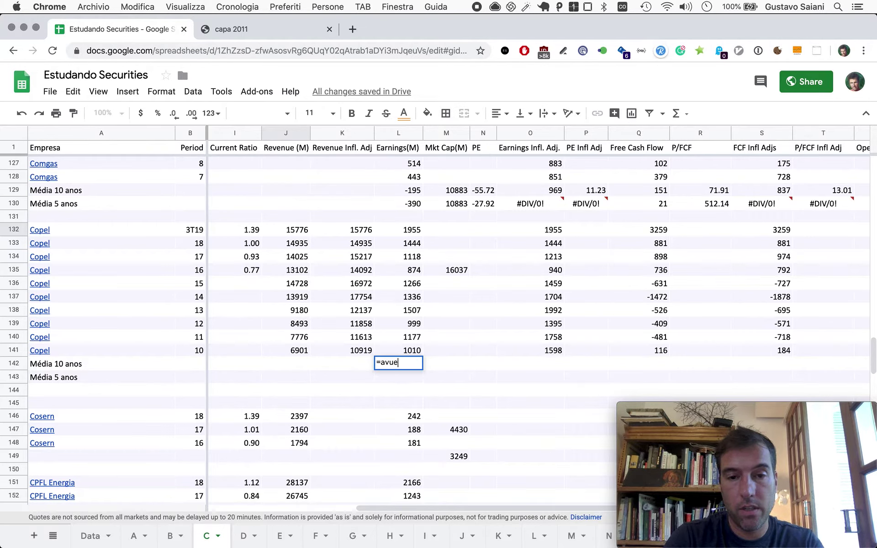
{"action": "key", "text": "BackSpace"}
{"action": "key", "text": "BackSpace"}
{"action": "type", "text": "erage("}
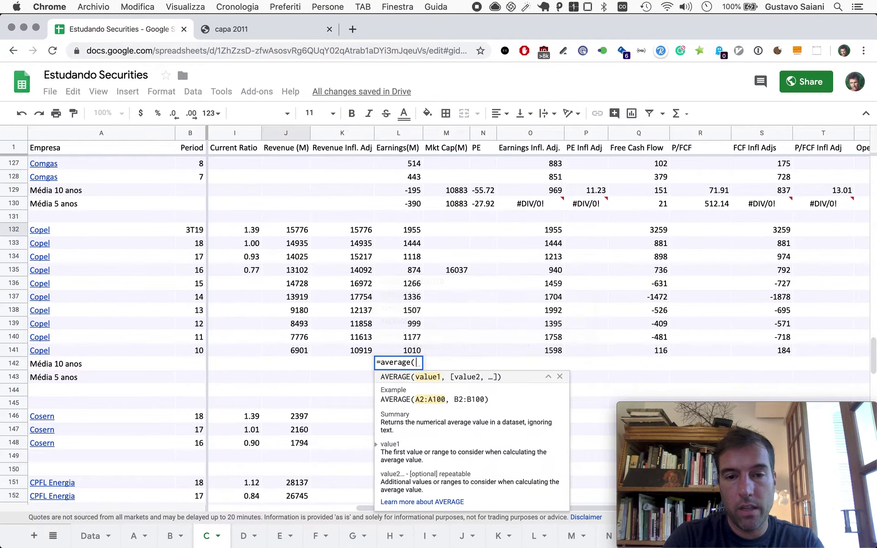
{"action": "type", "text": "offset("}
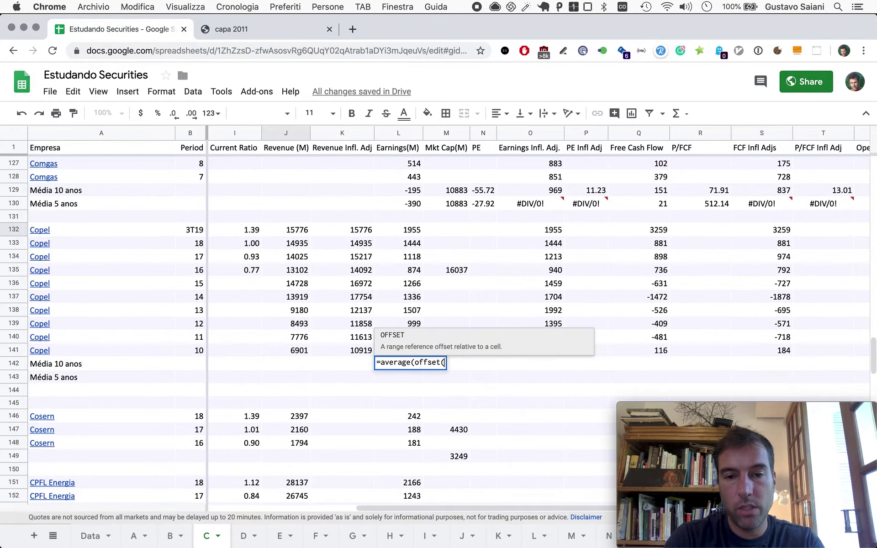
{"action": "key", "text": "Up"}
{"action": "key", "text": "Up"}
{"action": "key", "text": "Up"}
{"action": "key", "text": "Up"}
{"action": "key", "text": "Up"}
{"action": "key", "text": "Up"}
{"action": "key", "text": "Up"}
{"action": "key", "text": "Up"}
{"action": "key", "text": "Up"}
{"action": "key", "text": "Up"}
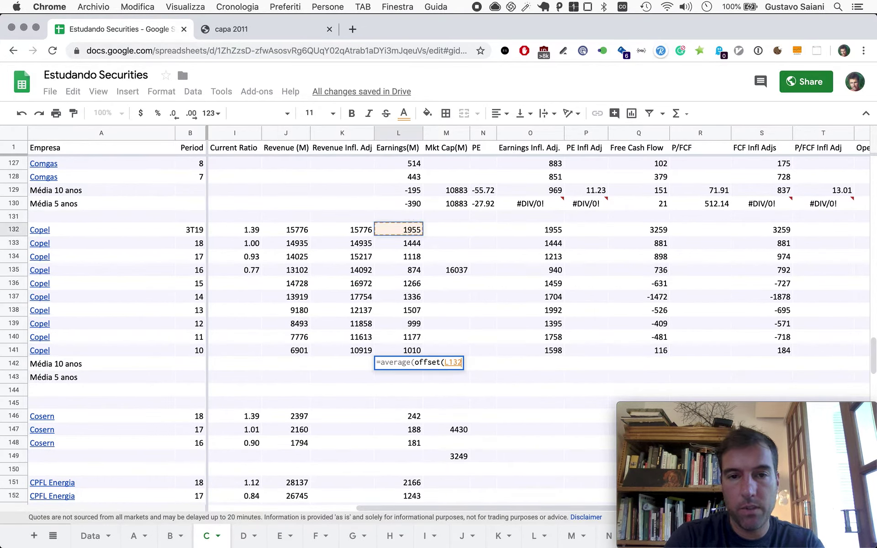
{"action": "type", "text": ",0,0"}
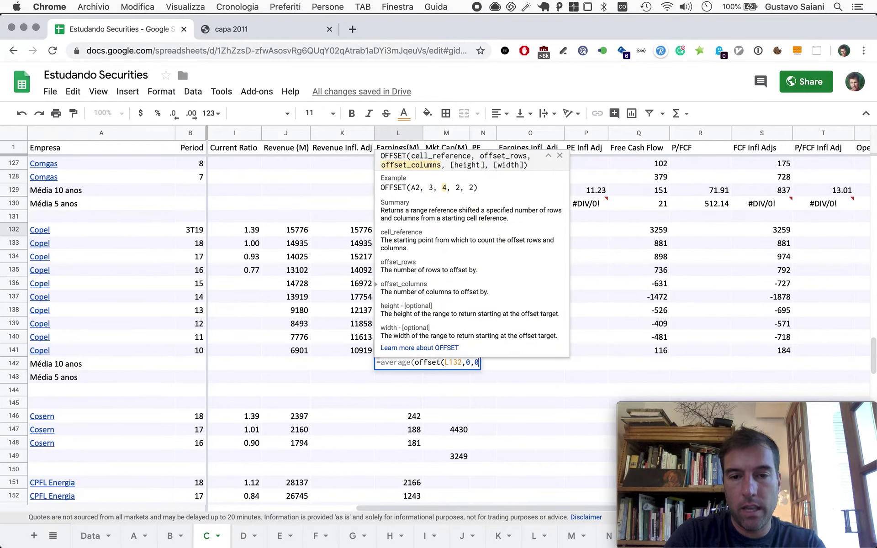
{"action": "type", "text": "1,10,1"}
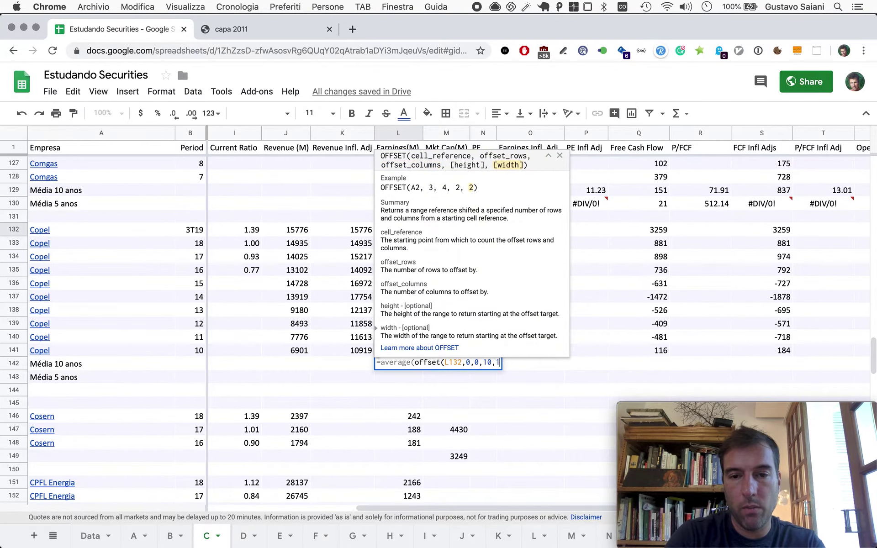
{"action": "type", "text": ")"}
{"action": "key", "text": "Return"}
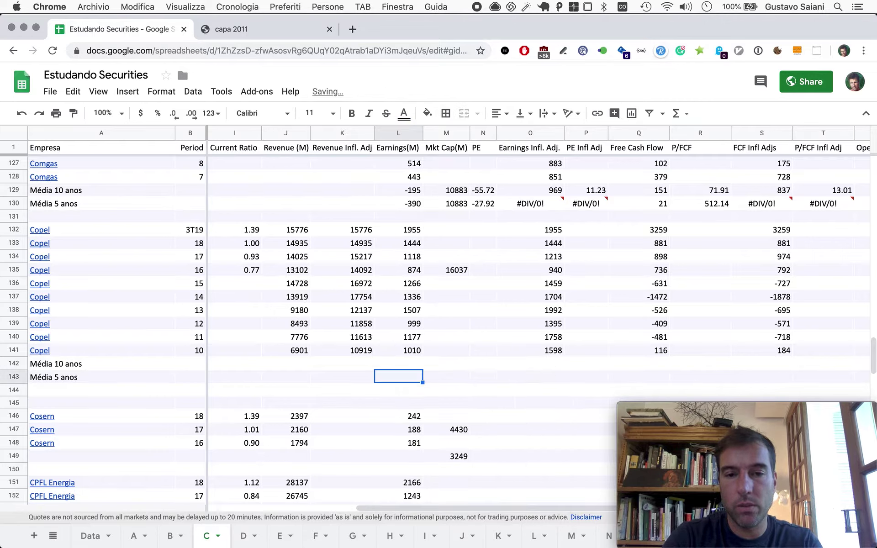
Step: Copy the 10-year average formula into Earnings Infl. Adj., Free Cash Flow and FCF Infl Adjs
{"action": "left_click", "coordinate": [398, 364]}
{"action": "key", "text": "super+c"}
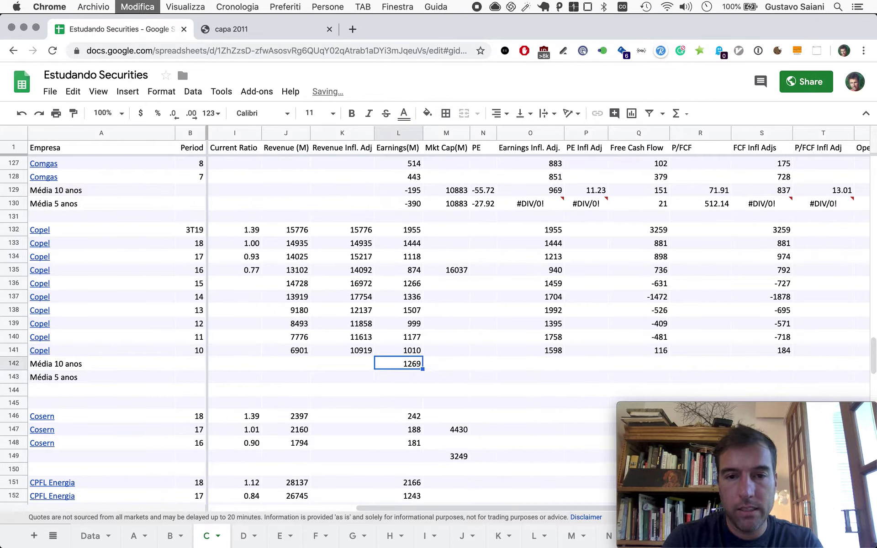
{"action": "key", "text": "Right"}
{"action": "key", "text": "Right"}
{"action": "key", "text": "Right"}
{"action": "key", "text": "super+v"}
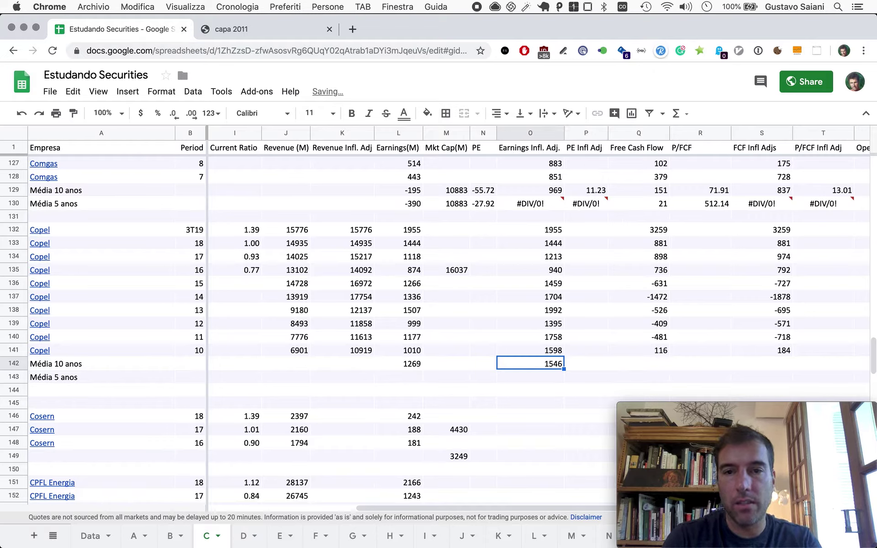
{"action": "key", "text": "Right"}
{"action": "key", "text": "Right"}
{"action": "key", "text": "super+v"}
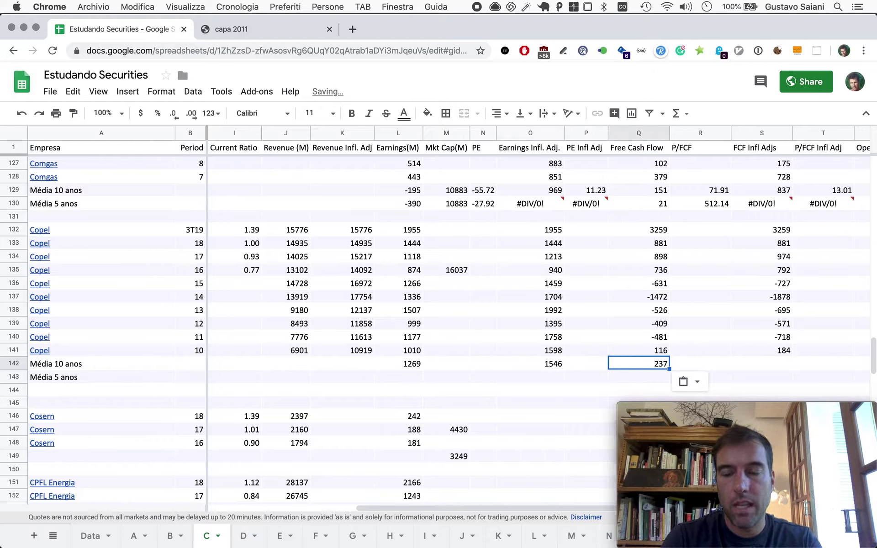
{"action": "key", "text": "Right"}
{"action": "key", "text": "Right"}
{"action": "key", "text": "super+v"}
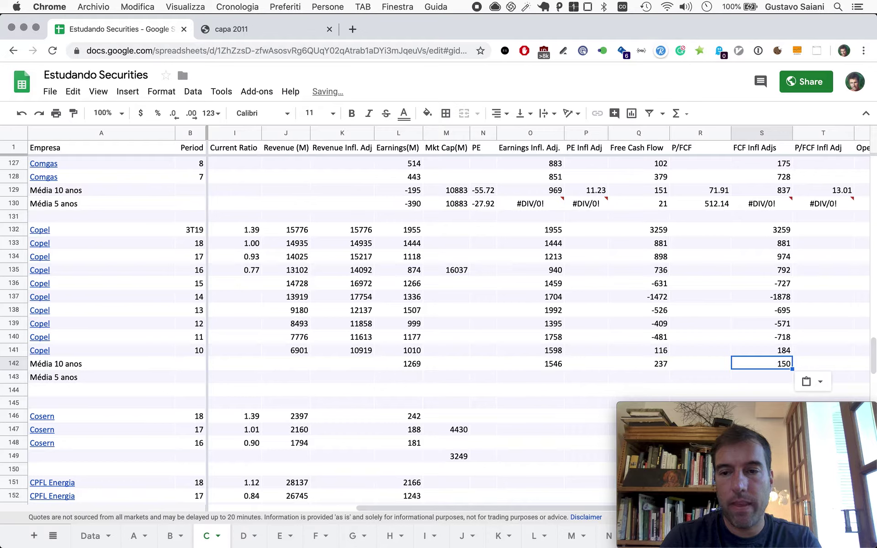
Step: Copy the 10-year earnings average formula again for reuse in the 5-year row
{"action": "key", "text": "Right"}
{"action": "key", "text": "Left"}
{"action": "key", "text": "Left"}
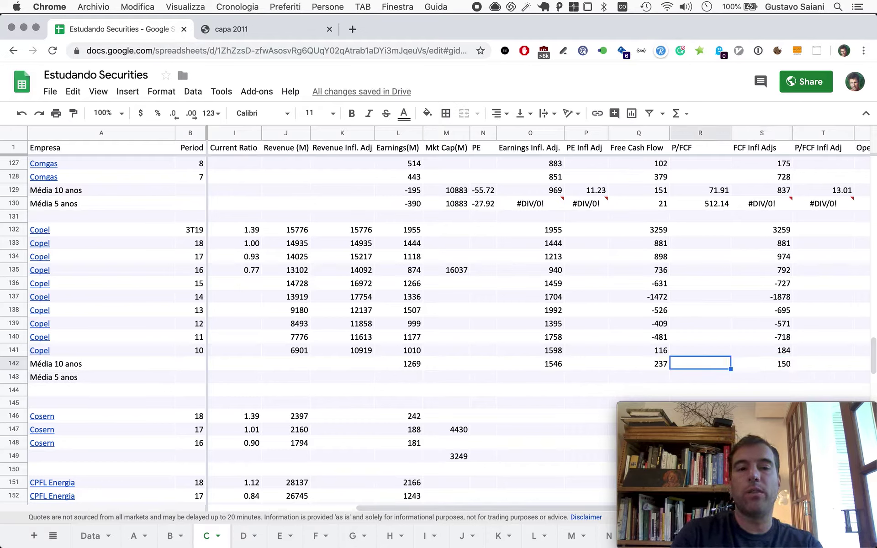
{"action": "key", "text": "Left"}
{"action": "key", "text": "Left"}
{"action": "key", "text": "Left"}
{"action": "key", "text": "Left"}
{"action": "key", "text": "Left"}
{"action": "key", "text": "Left"}
{"action": "key", "text": "super+c"}
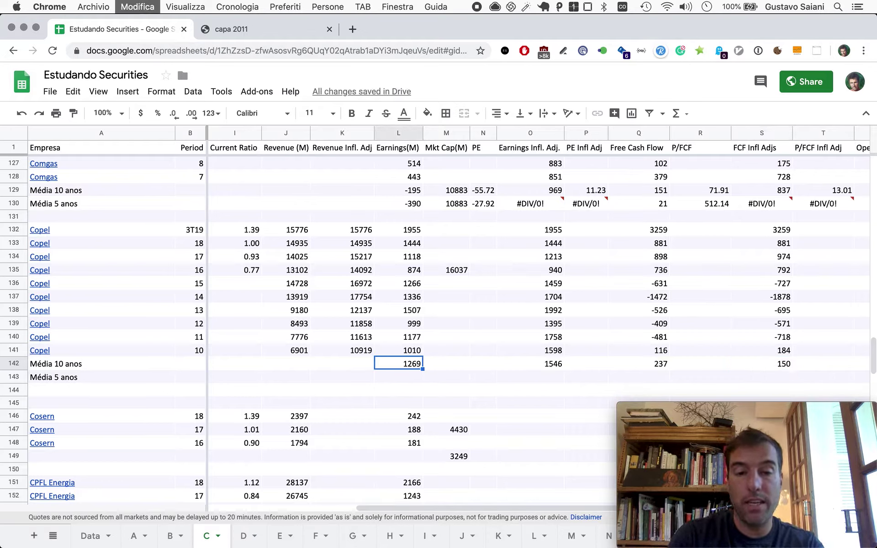
{"action": "key", "text": "Down"}
Step: Paste the average formula into the 5-year row and change its OFFSET to 5 years, giving 1331
{"action": "key", "text": "super+v"}
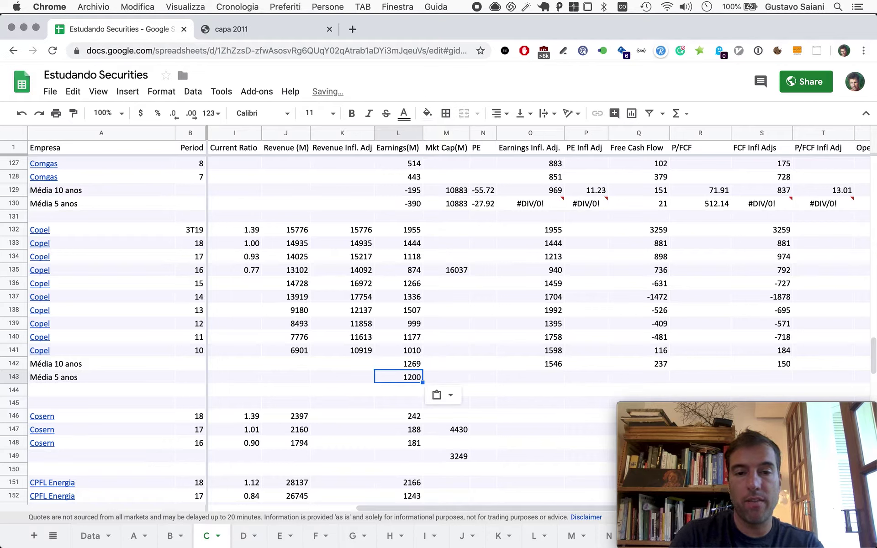
{"action": "key", "text": "Return"}
{"action": "left_click", "coordinate": [492, 375]}
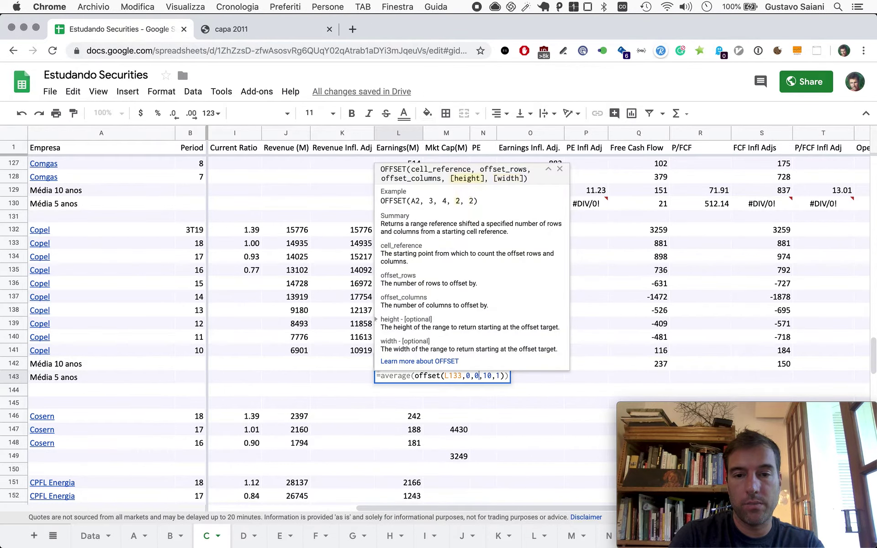
{"action": "key", "text": "Left"}
{"action": "key", "text": "Left"}
{"action": "key", "text": "BackSpace"}
{"action": "type", "text": "2"}
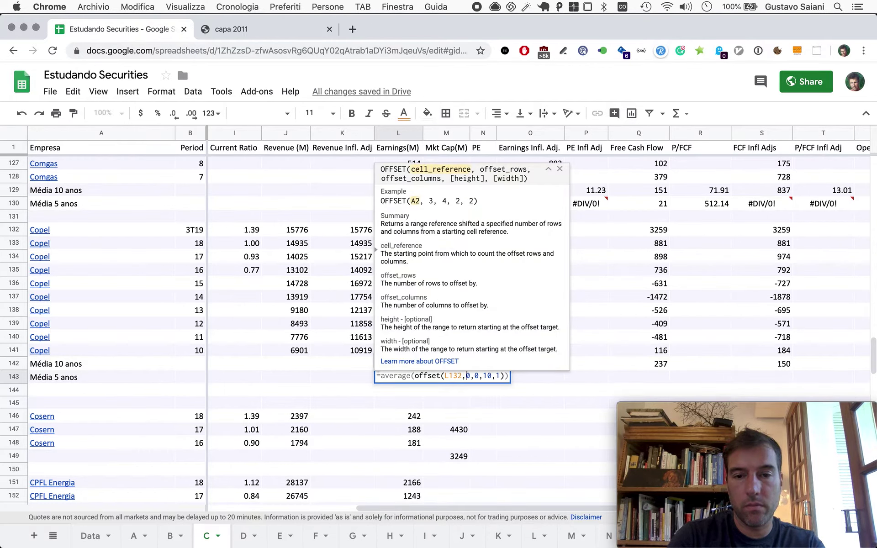
{"action": "key", "text": "Right"}
{"action": "key", "text": "Right"}
{"action": "key", "text": "Right"}
{"action": "key", "text": "Right"}
{"action": "key", "text": "Right"}
{"action": "key", "text": "BackSpace"}
{"action": "key", "text": "BackSpace"}
{"action": "type", "text": "5"}
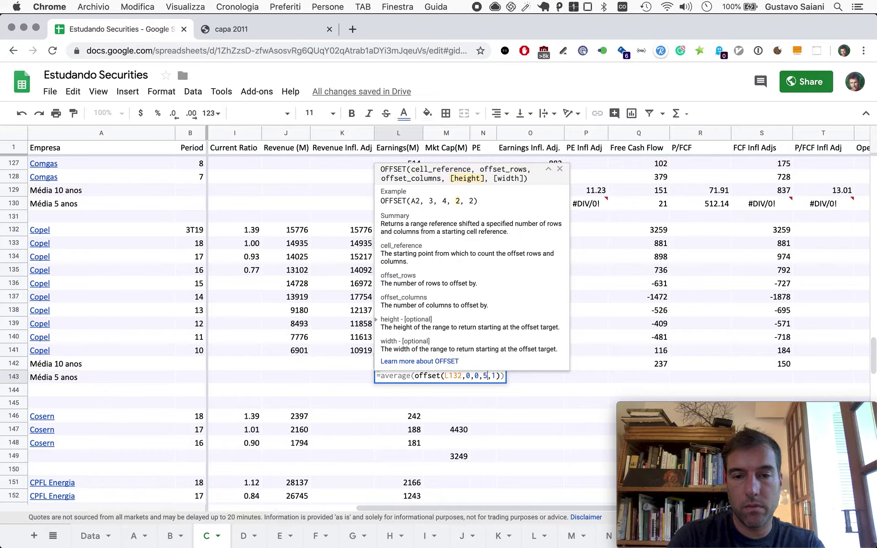
{"action": "key", "text": "Return"}
Step: Copy the 5-year formula into adjusted earnings (1402) and compare it with the 10-year value
{"action": "key", "text": "Up"}
{"action": "key", "text": "super+c"}
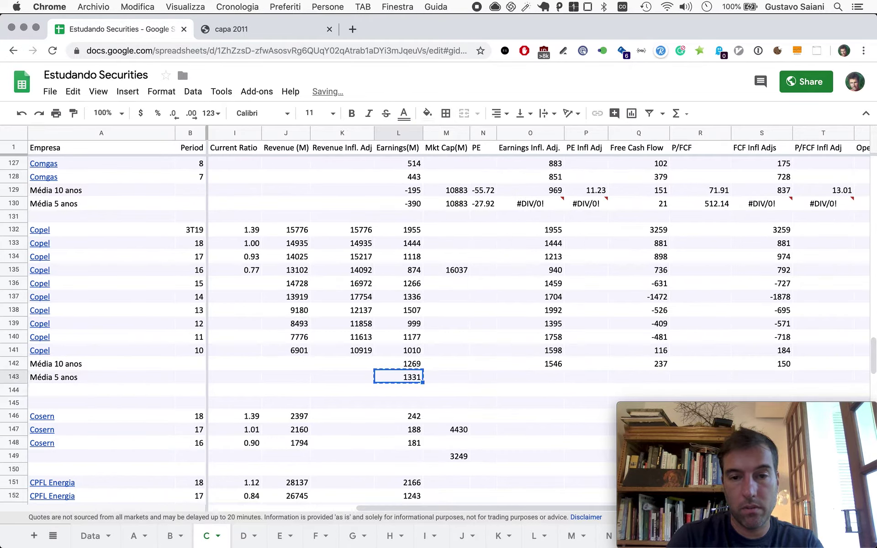
{"action": "key", "text": "Right"}
{"action": "key", "text": "Right"}
{"action": "key", "text": "Right"}
{"action": "key", "text": "super+v"}
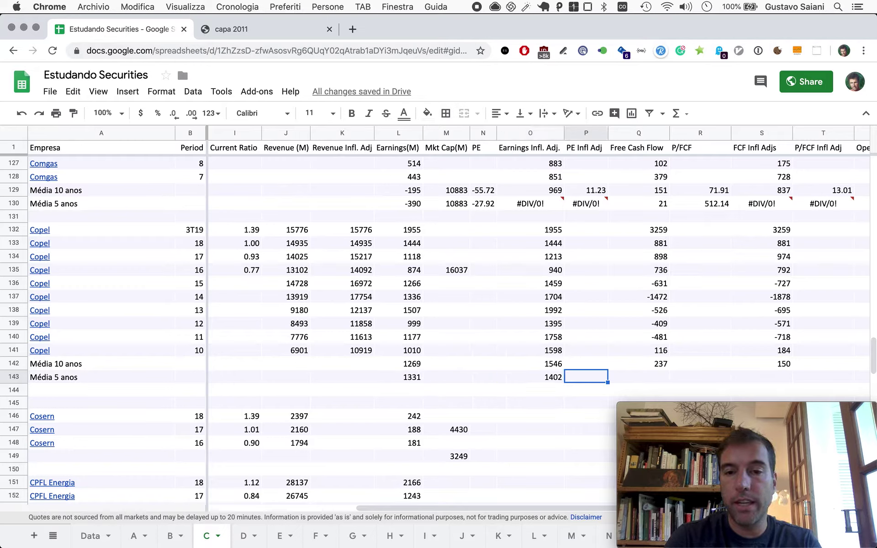
{"action": "left_click", "coordinate": [530, 364]}
{"action": "left_click", "coordinate": [530, 377]}
{"action": "left_click", "coordinate": [530, 363]}
{"action": "left_click", "coordinate": [530, 377]}
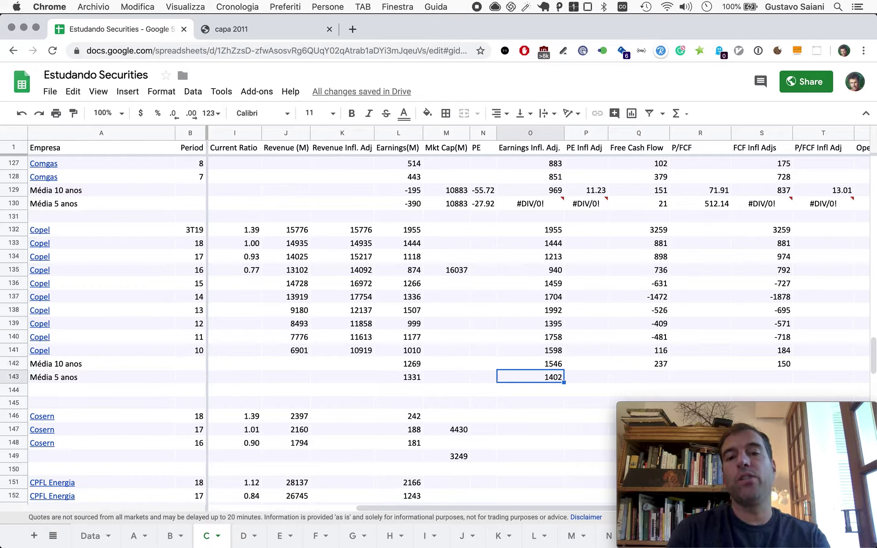
{"action": "left_click", "coordinate": [530, 364]}
{"action": "left_click", "coordinate": [530, 377]}
{"action": "left_click", "coordinate": [530, 364]}
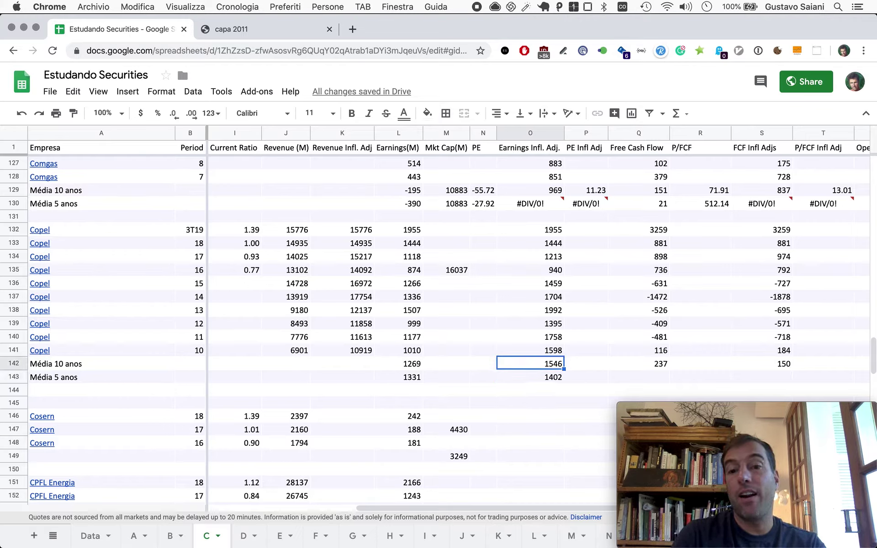
{"action": "left_click", "coordinate": [530, 377]}
Step: Paste the 5-year average into Free Cash Flow (1029) and FCF Infl Adjs (1036)
{"action": "key", "text": "Right"}
{"action": "key", "text": "Right"}
{"action": "key", "text": "super+v"}
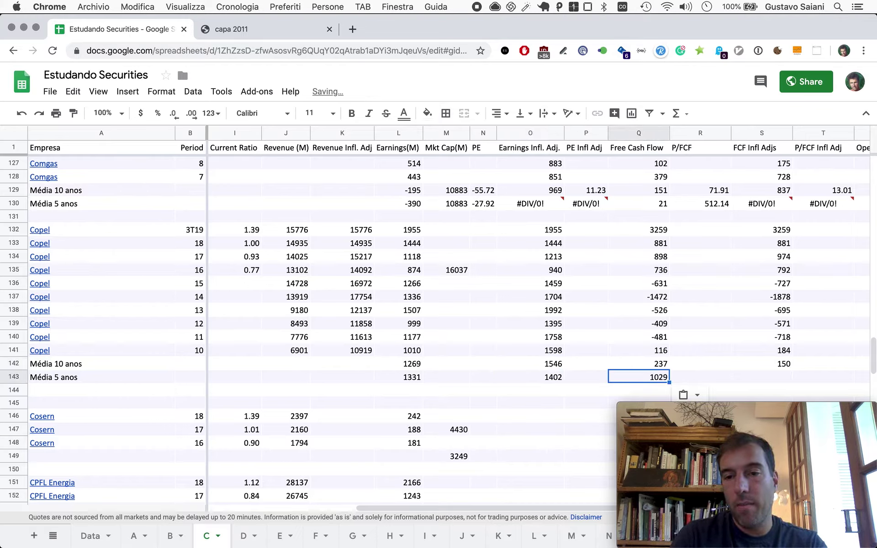
{"action": "key", "text": "Right"}
{"action": "key", "text": "Right"}
{"action": "key", "text": "super+v"}
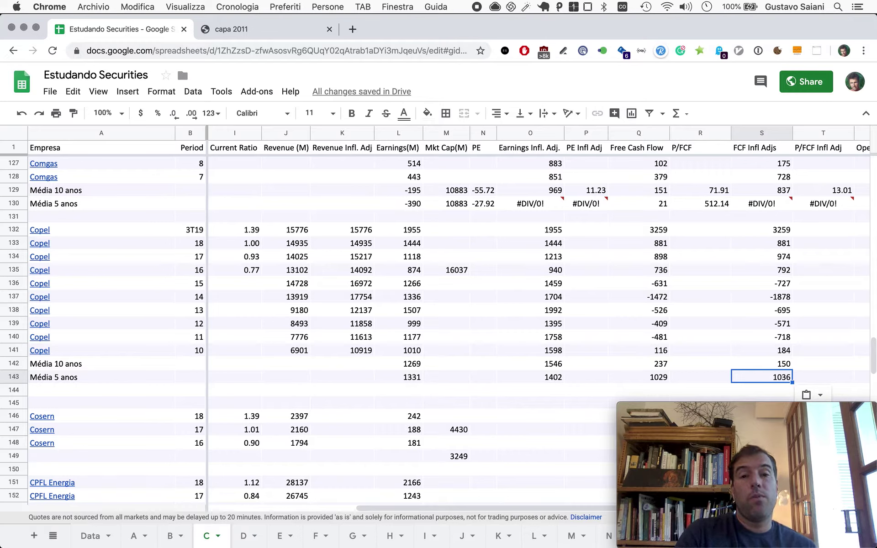
{"action": "key", "text": "Left"}
{"action": "key", "text": "Left"}
{"action": "key", "text": "Left"}
{"action": "key", "text": "Left"}
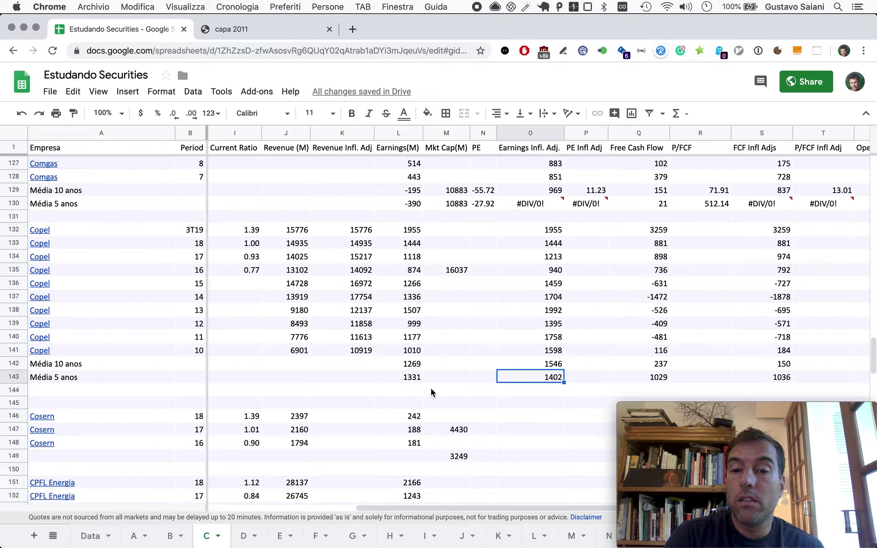
{"action": "key", "text": "Left"}
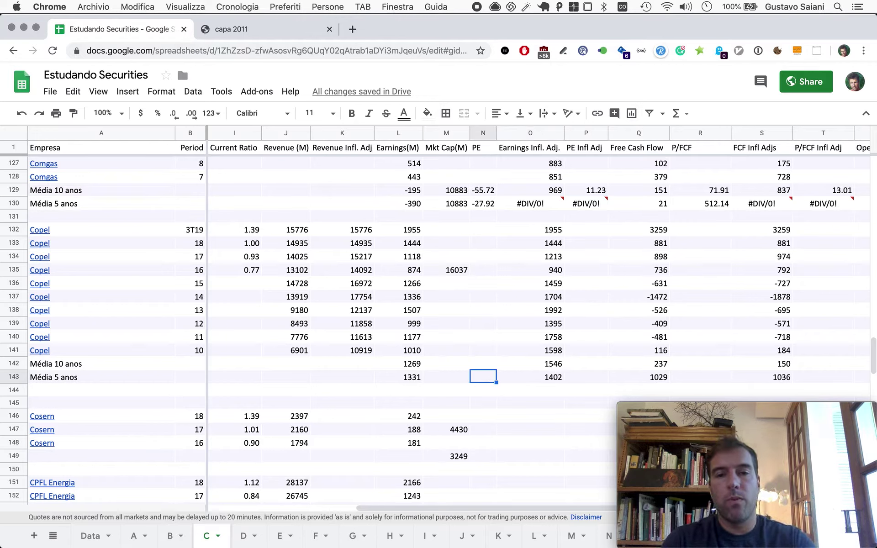
Step: Fill Copel's market cap of 16037 into the 10-year and 5-year average rows
{"action": "key", "text": "Left"}
{"action": "key", "text": "Up"}
{"action": "key", "text": "Up"}
{"action": "key", "text": "Up"}
{"action": "key", "text": "Up"}
{"action": "key", "text": "Up"}
{"action": "key", "text": "Up"}
{"action": "key", "text": "Up"}
{"action": "key", "text": "Up"}
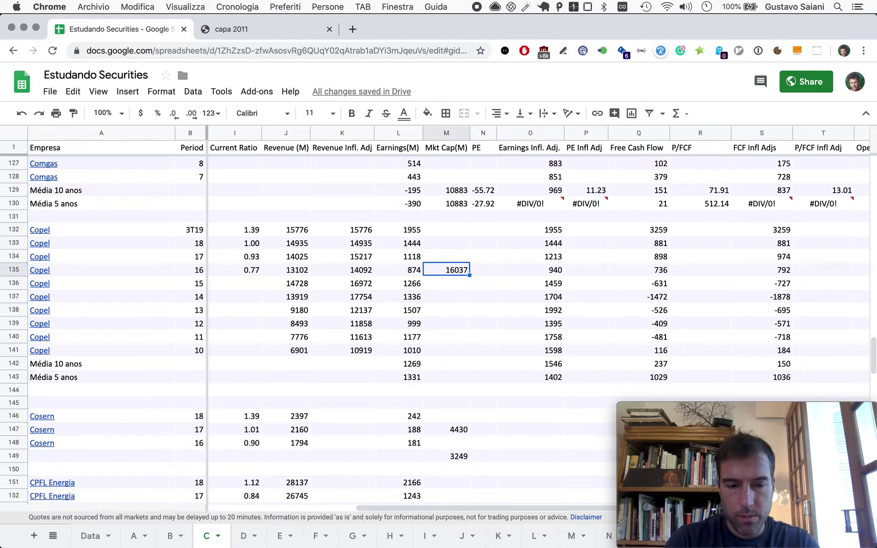
{"action": "key", "text": "Down"}
{"action": "key", "text": "Down"}
{"action": "key", "text": "Down"}
{"action": "key", "text": "Down"}
{"action": "key", "text": "Down"}
{"action": "key", "text": "Down"}
{"action": "key", "text": "Down"}
{"action": "key", "text": "Down"}
{"action": "key", "text": "Down"}
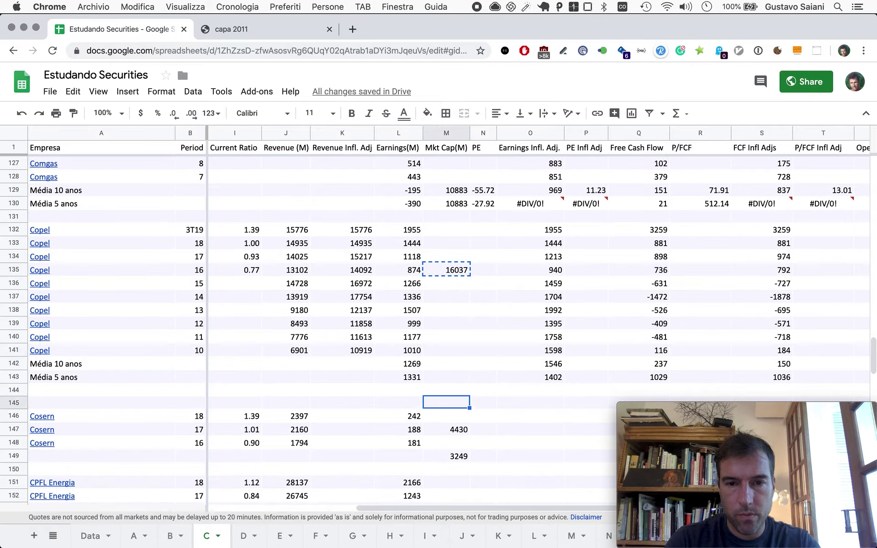
{"action": "key", "text": "Up"}
{"action": "key", "text": "Up"}
{"action": "key", "text": "super+v"}
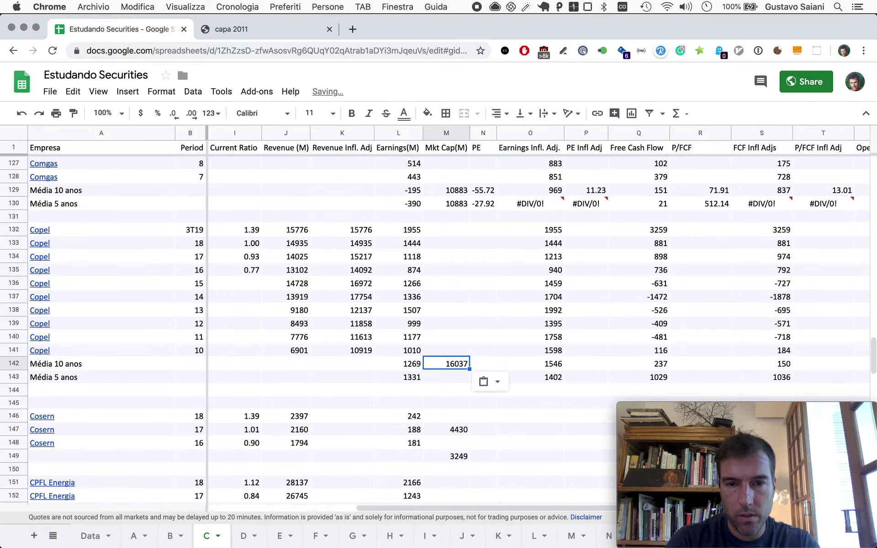
{"action": "key", "text": "Down"}
{"action": "type", "text": "="}
{"action": "key", "text": "Up"}
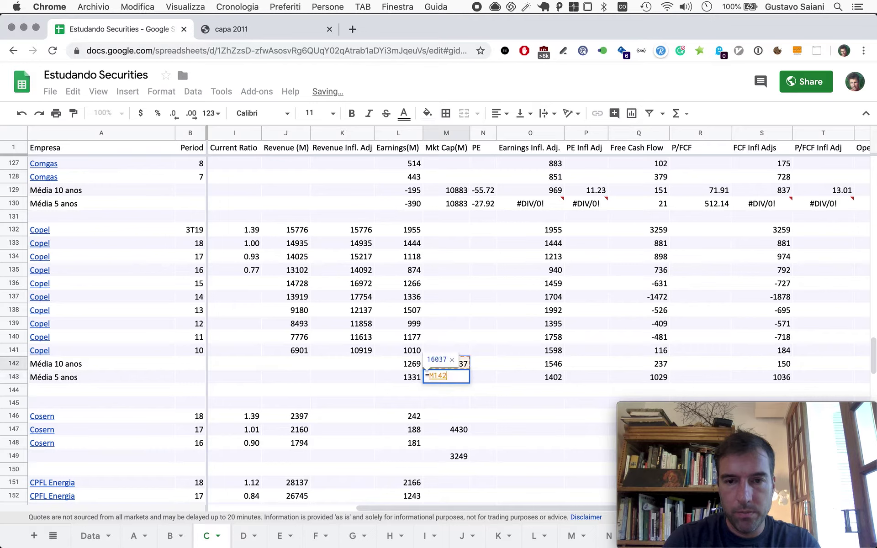
{"action": "key", "text": "Return"}
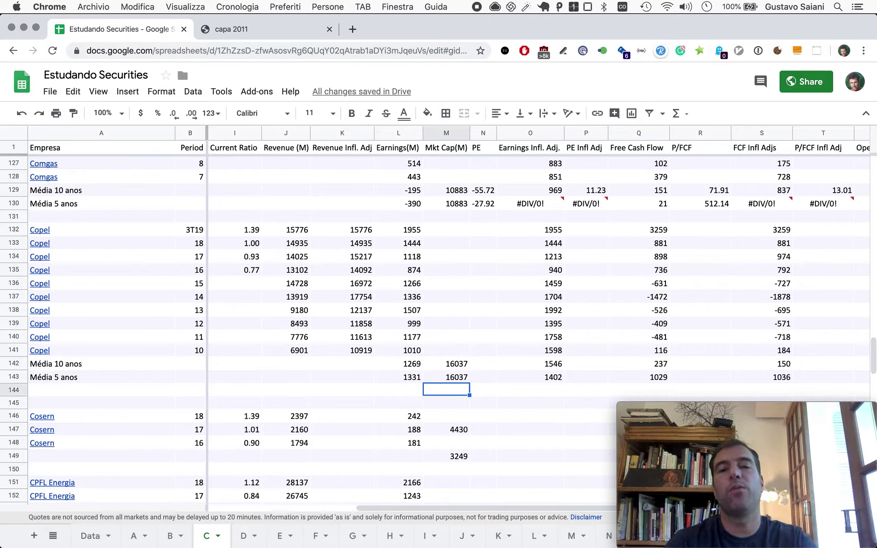
Step: Compute the 10-year P/E as market cap over average earnings, giving 12.64
{"action": "key", "text": "Up"}
{"action": "key", "text": "Up"}
{"action": "key", "text": "Right"}
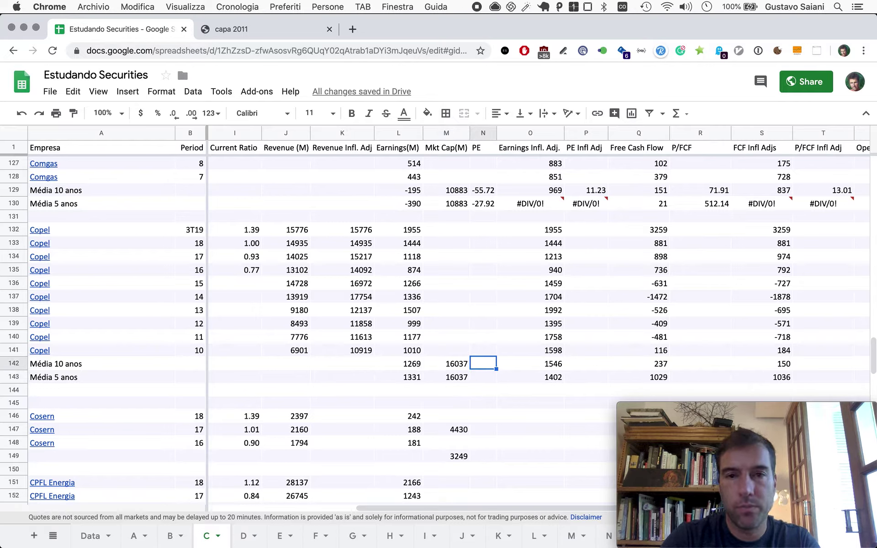
{"action": "type", "text": "="}
{"action": "key", "text": "Left"}
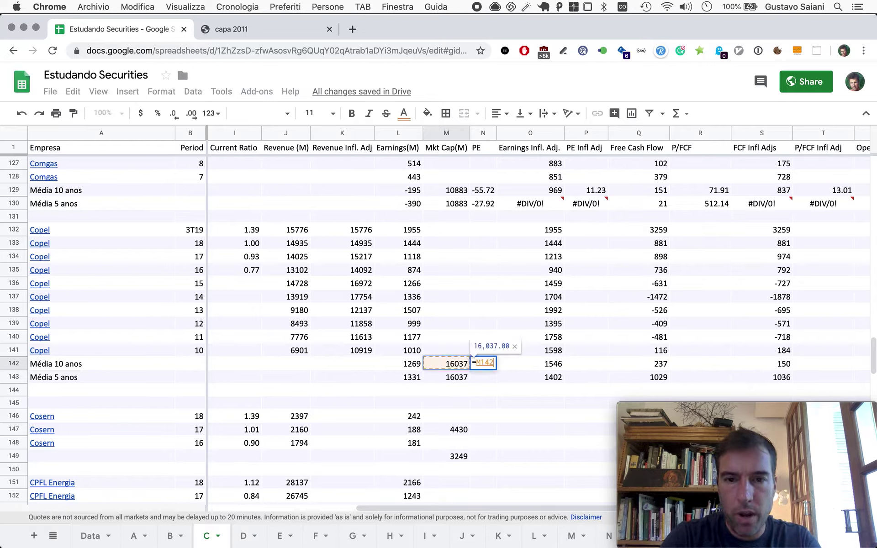
{"action": "type", "text": "/"}
{"action": "key", "text": "Left"}
{"action": "key", "text": "Left"}
{"action": "key", "text": "Return"}
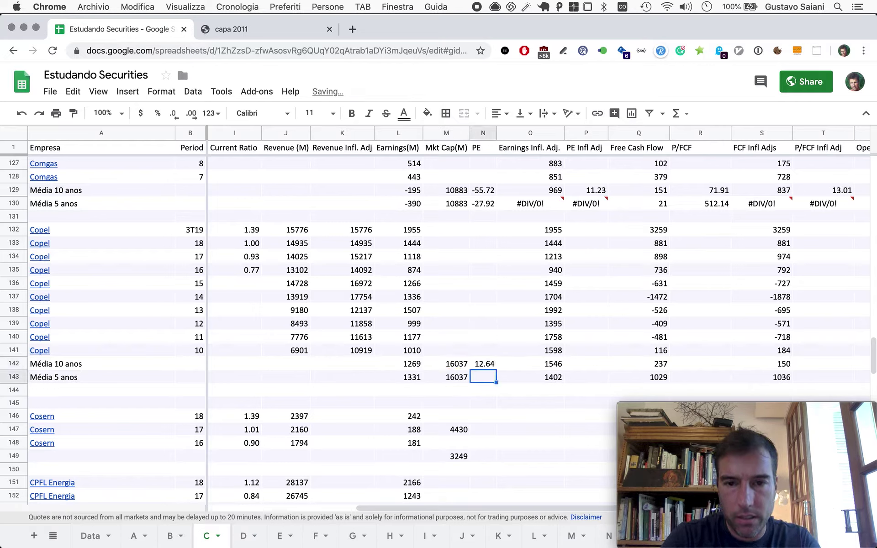
Step: Compute the 10-year inflation-adjusted P/E from market cap and adjusted earnings, giving 10.37
{"action": "key", "text": "Up"}
{"action": "key", "text": "Right"}
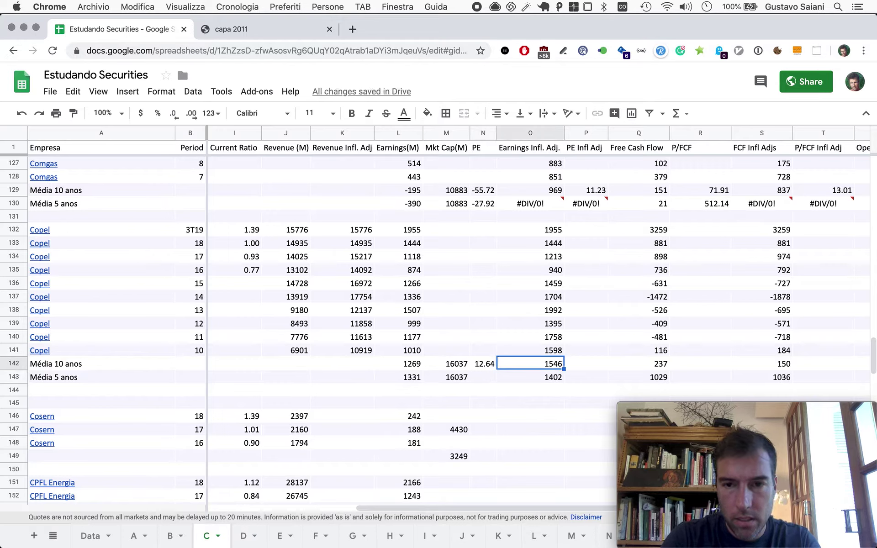
{"action": "key", "text": "Right"}
{"action": "key", "text": "Right"}
{"action": "key", "text": "Left"}
{"action": "type", "text": "="}
{"action": "key", "text": "Left"}
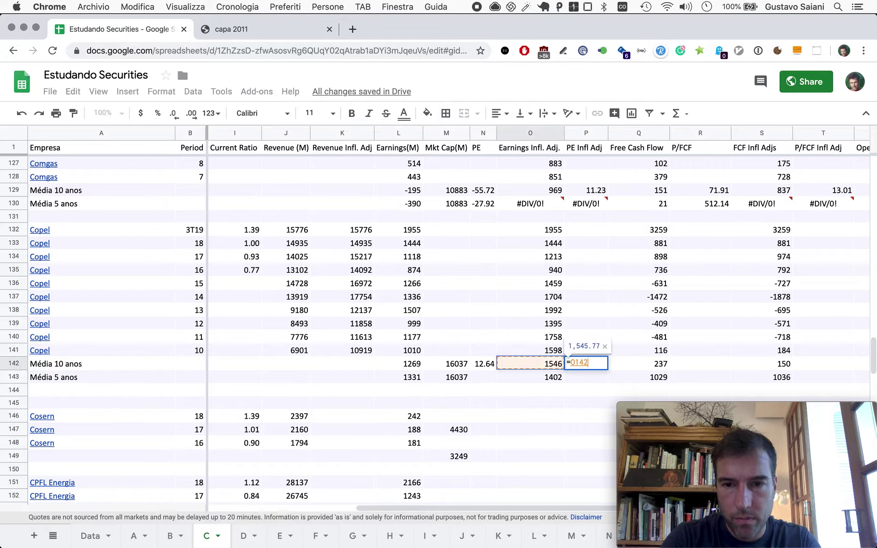
{"action": "key", "text": "Left"}
{"action": "key", "text": "Left"}
{"action": "type", "text": "/"}
{"action": "key", "text": "Right"}
{"action": "key", "text": "Left"}
{"action": "key", "text": "Left"}
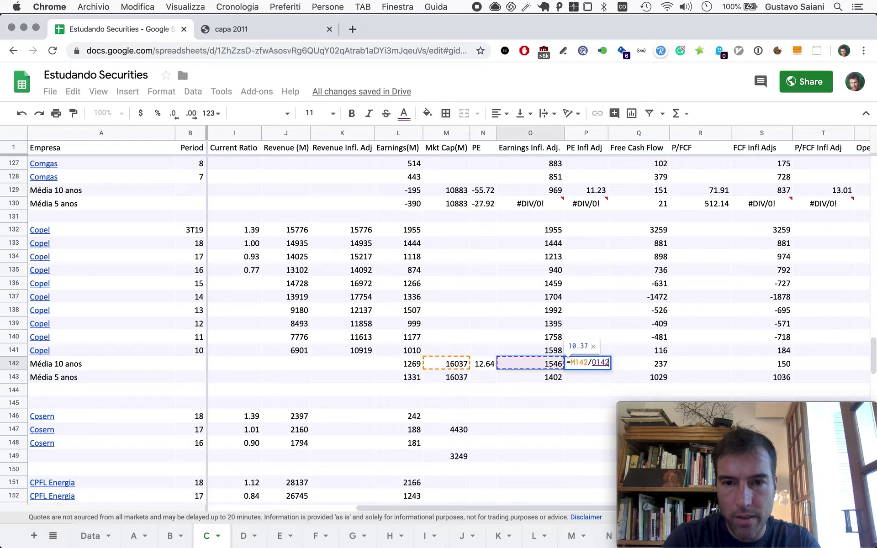
{"action": "key", "text": "Return"}
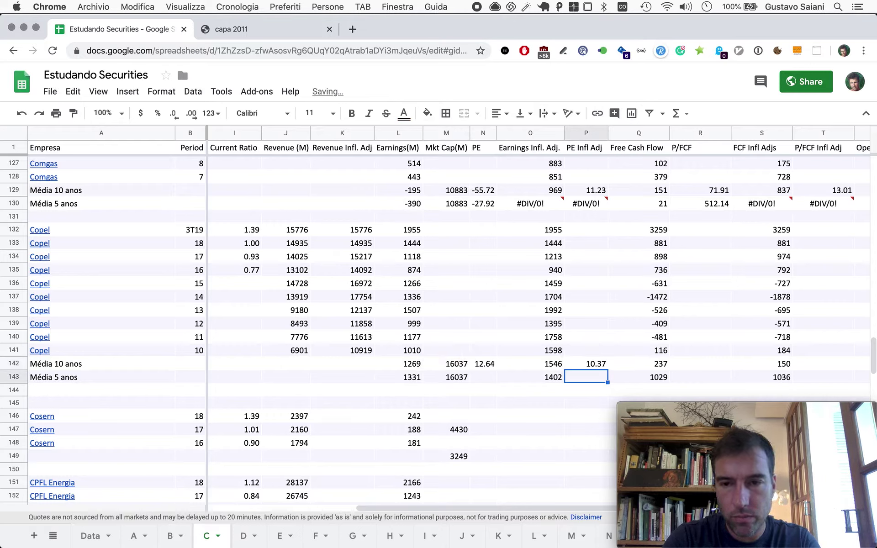
Step: Compute the 10-year P/FCF as market cap over average free cash flow, giving 67.65
{"action": "key", "text": "Up"}
{"action": "key", "text": "Right"}
{"action": "key", "text": "Right"}
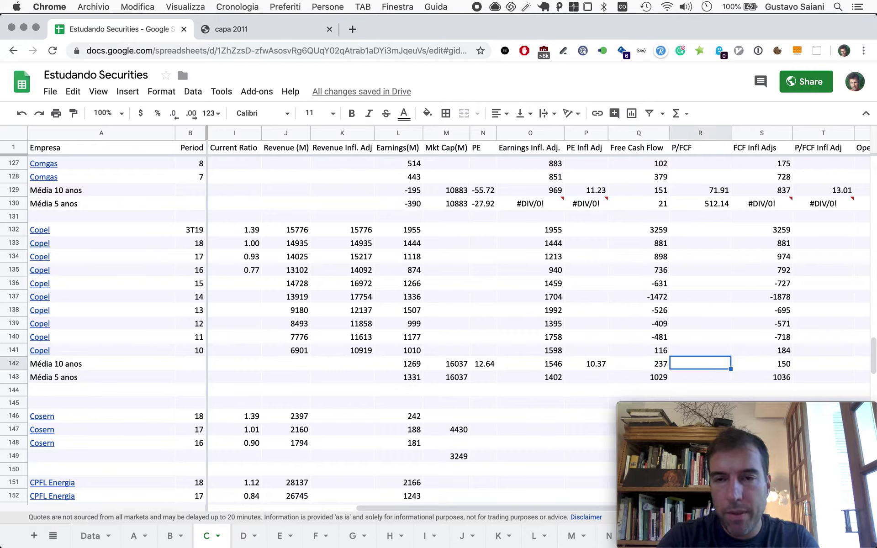
{"action": "type", "text": "="}
{"action": "key", "text": "Left"}
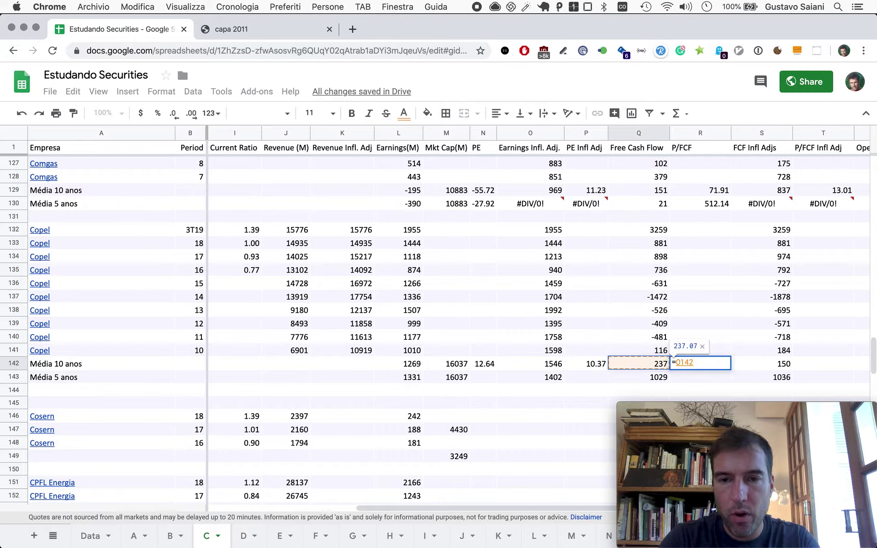
{"action": "key", "text": "Left"}
{"action": "key", "text": "Left"}
{"action": "key", "text": "Left"}
{"action": "key", "text": "Left"}
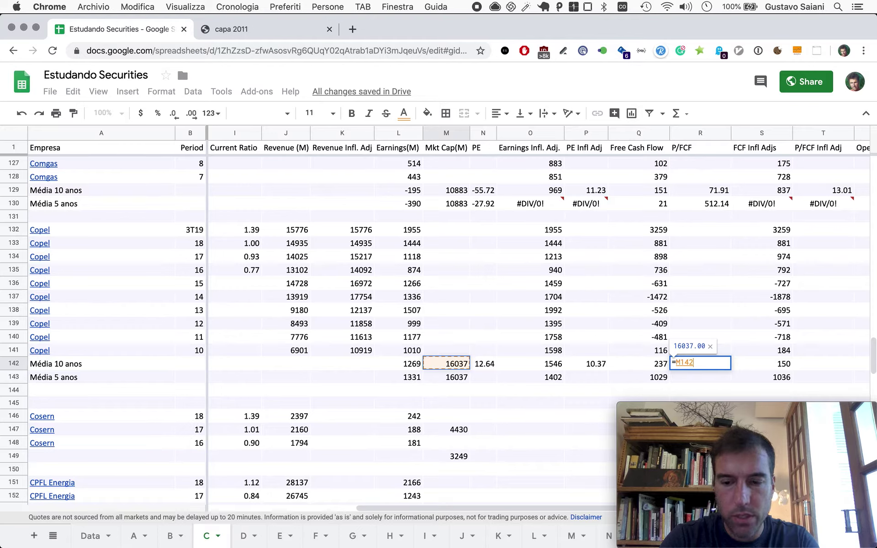
{"action": "type", "text": "/"}
{"action": "key", "text": "Left"}
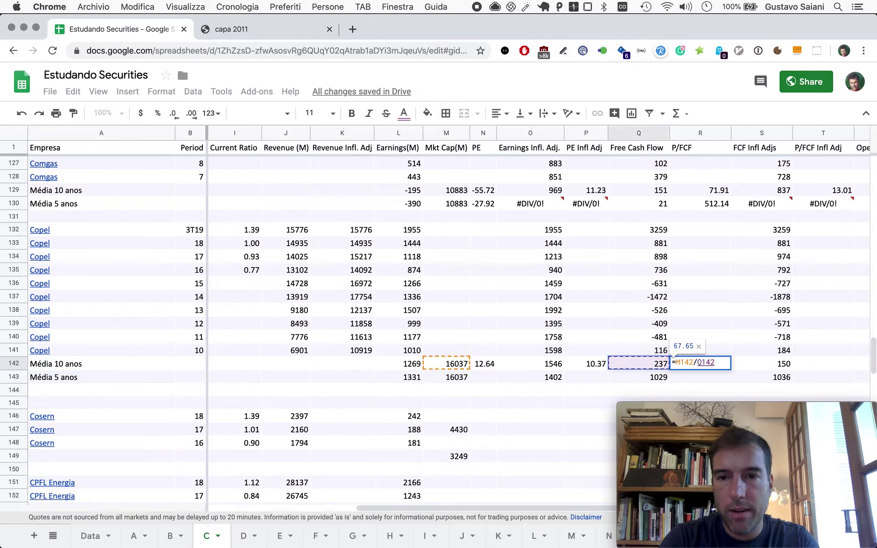
{"action": "key", "text": "Return"}
Step: Enter =M142/S142 for the 10-year inflation-adjusted P/FCF, giving 106.94
{"action": "key", "text": "Right"}
{"action": "key", "text": "Right"}
{"action": "key", "text": "Up"}
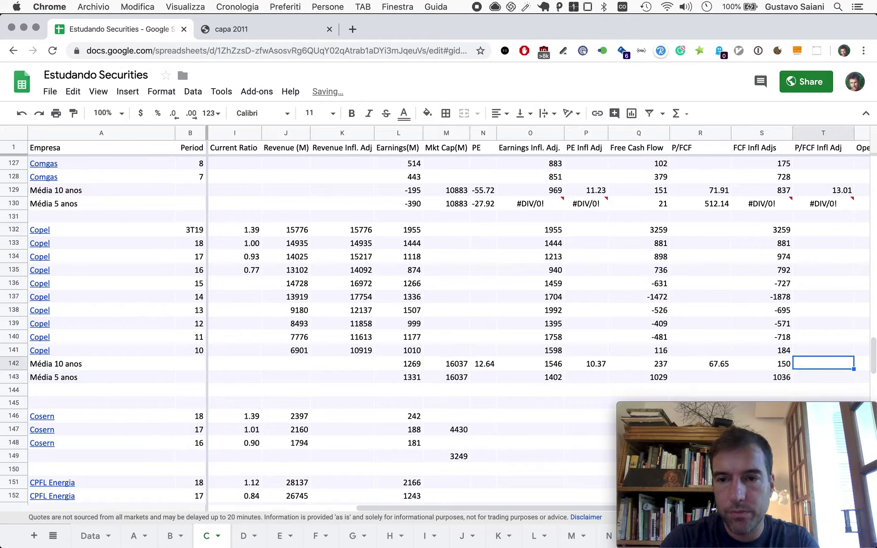
{"action": "type", "text": "="}
{"action": "key", "text": "Left"}
{"action": "key", "text": "Left"}
{"action": "key", "text": "Left"}
{"action": "key", "text": "Left"}
{"action": "key", "text": "Left"}
{"action": "key", "text": "Left"}
{"action": "key", "text": "Left"}
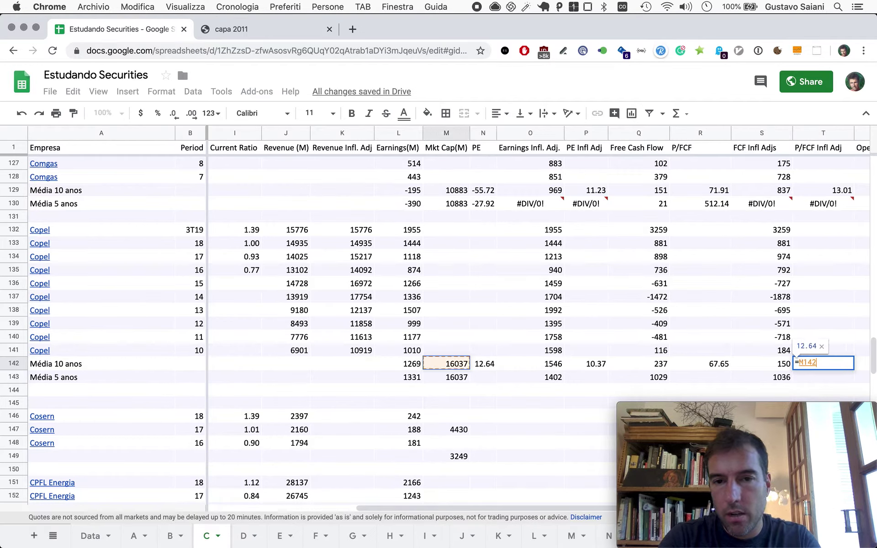
{"action": "type", "text": "/"}
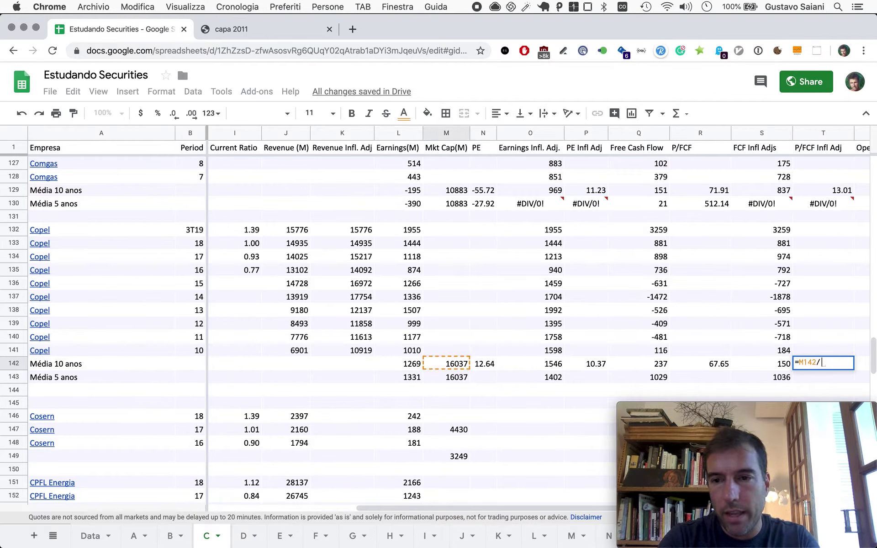
{"action": "key", "text": "Left"}
{"action": "key", "text": "Return"}
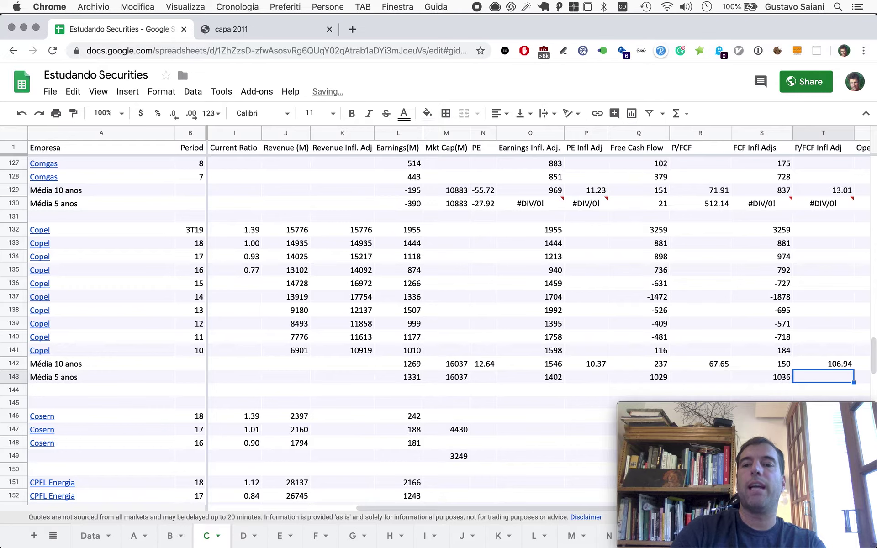
{"action": "key", "text": "Right"}
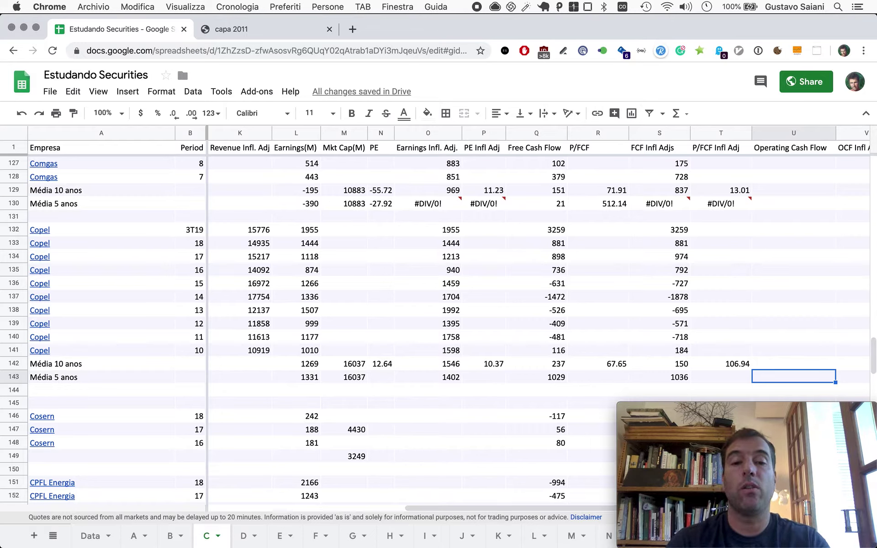
{"action": "key", "text": "Left"}
{"action": "key", "text": "Left"}
{"action": "key", "text": "Left"}
{"action": "key", "text": "Left"}
{"action": "key", "text": "Left"}
{"action": "key", "text": "Left"}
{"action": "key", "text": "Left"}
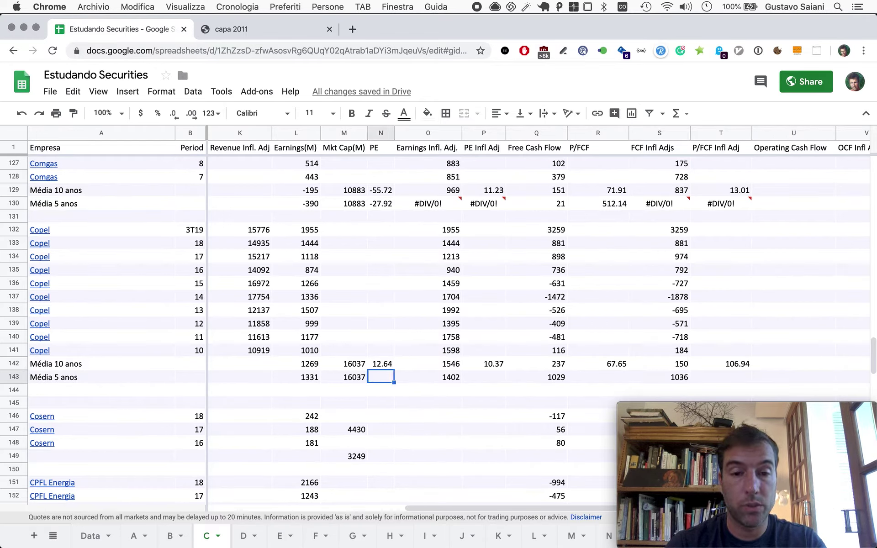
Step: Copy the P/E and adjusted P/E formulas into the 5-year row, giving 12.05 and 11.44
{"action": "key", "text": "Up"}
{"action": "key", "text": "super+c"}
{"action": "key", "text": "Down"}
{"action": "key", "text": "super+v"}
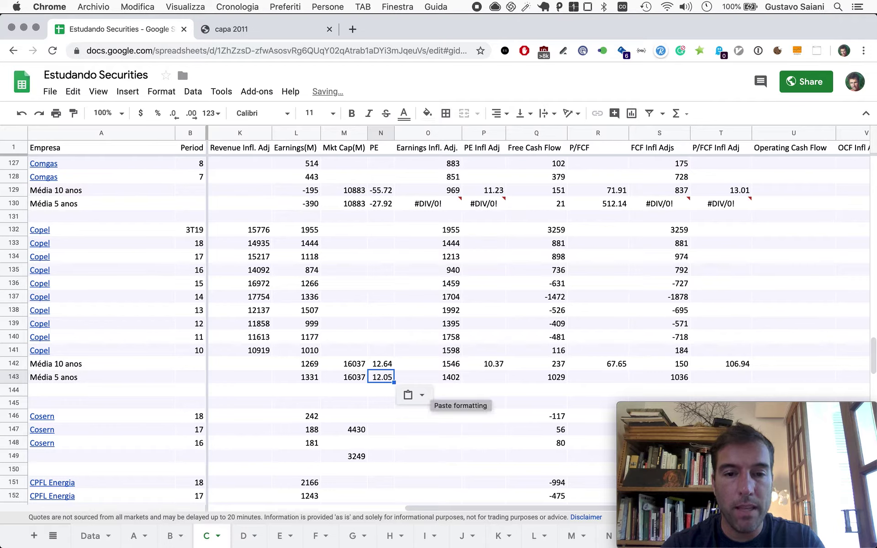
{"action": "key", "text": "Up"}
{"action": "key", "text": "Right"}
{"action": "key", "text": "Right"}
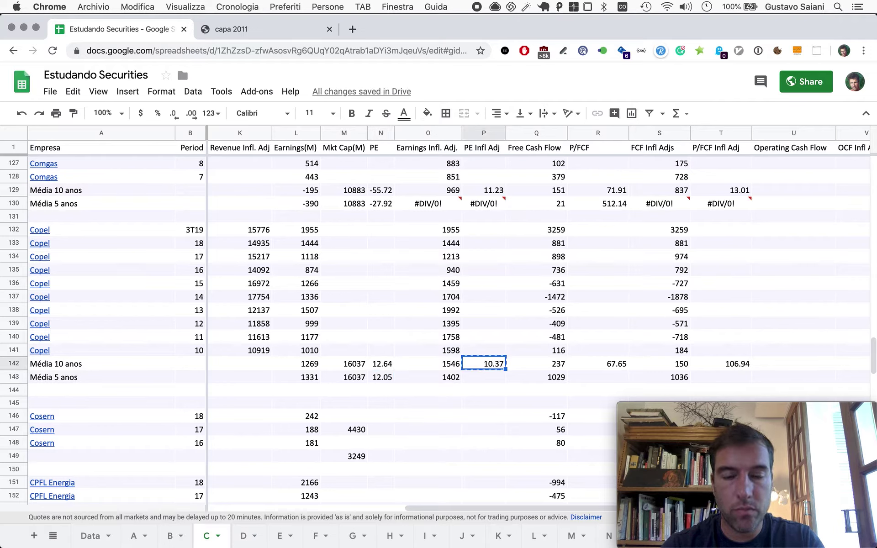
{"action": "key", "text": "Down"}
{"action": "key", "text": "super+v"}
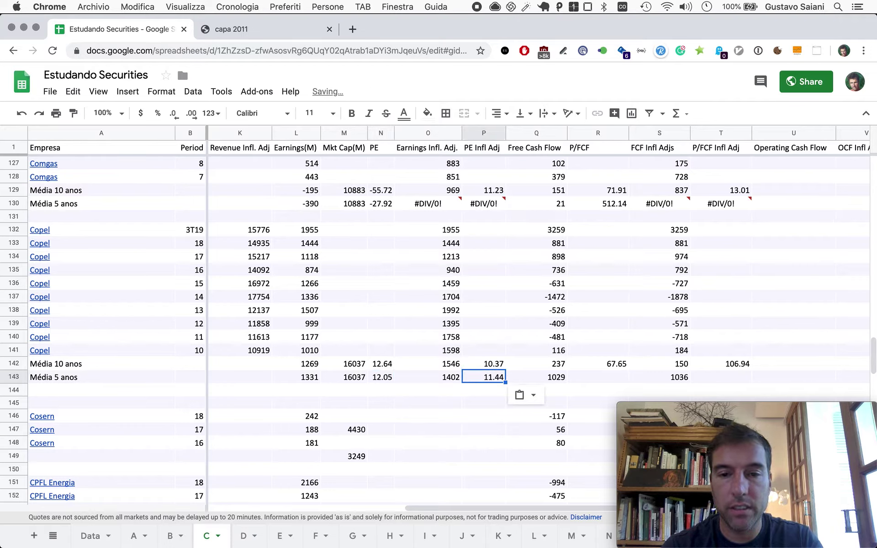
Step: Copy both P/FCF formulas into the 5-year row, giving 15.59 and 15.48
{"action": "key", "text": "Up"}
{"action": "key", "text": "Right"}
{"action": "key", "text": "Right"}
{"action": "key", "text": "super+c"}
{"action": "key", "text": "Down"}
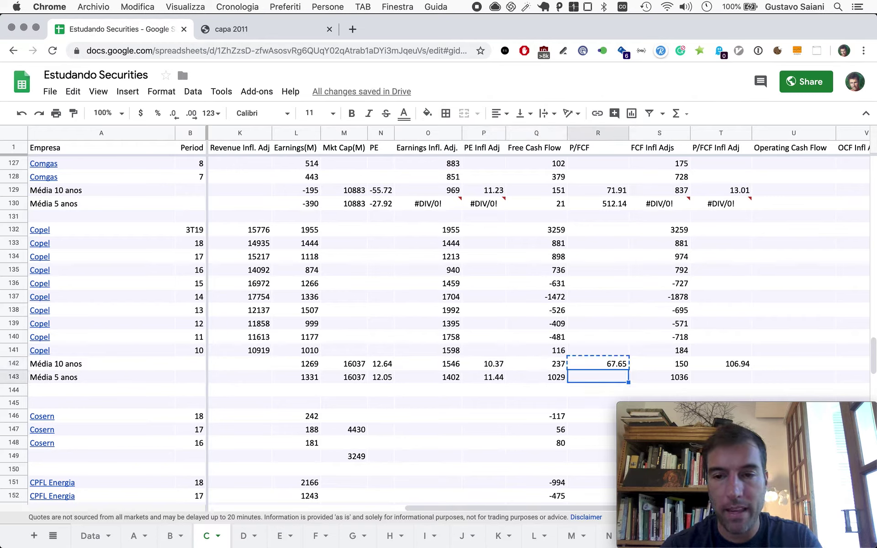
{"action": "key", "text": "super+v"}
{"action": "key", "text": "Right"}
{"action": "key", "text": "Right"}
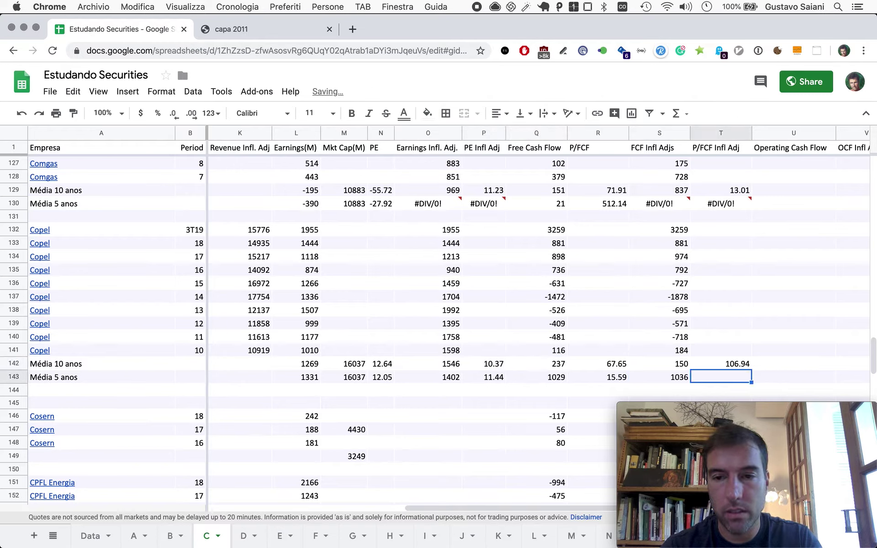
{"action": "key", "text": "Up"}
{"action": "key", "text": "super+c"}
{"action": "key", "text": "Down"}
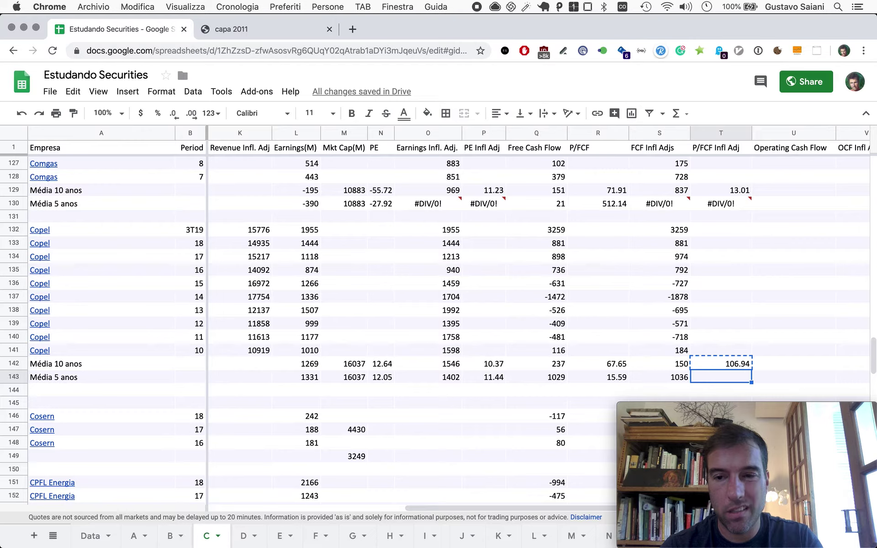
{"action": "key", "text": "super+v"}
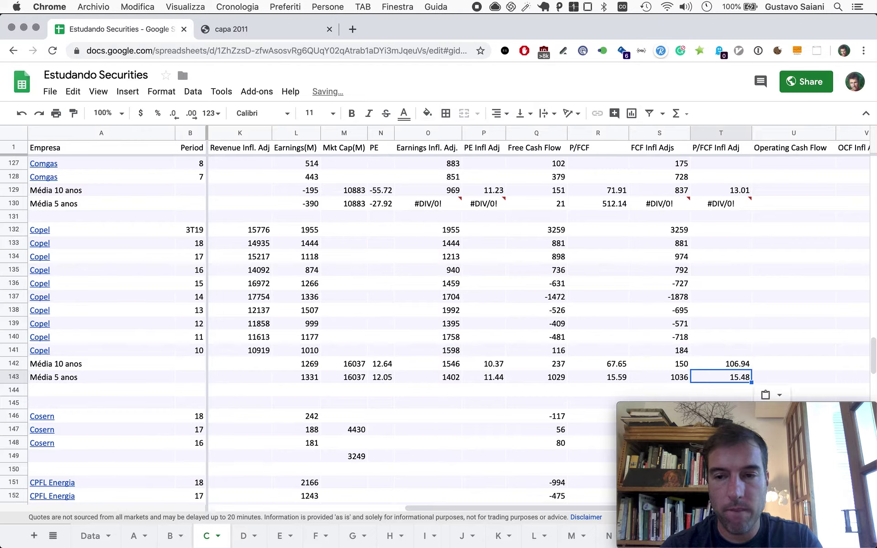
{"action": "key", "text": "Left"}
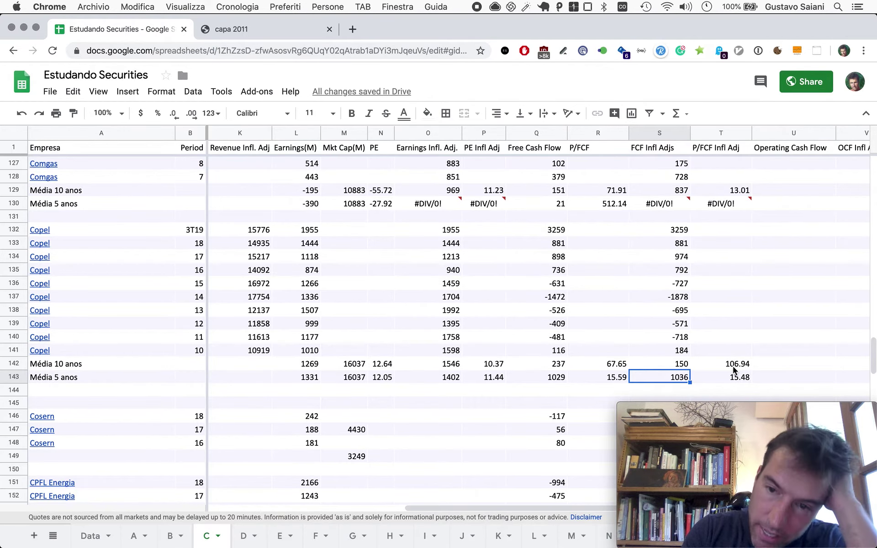
{"action": "scroll", "coordinate": [331, 362], "scroll_direction": "left", "scroll_amount": 5}
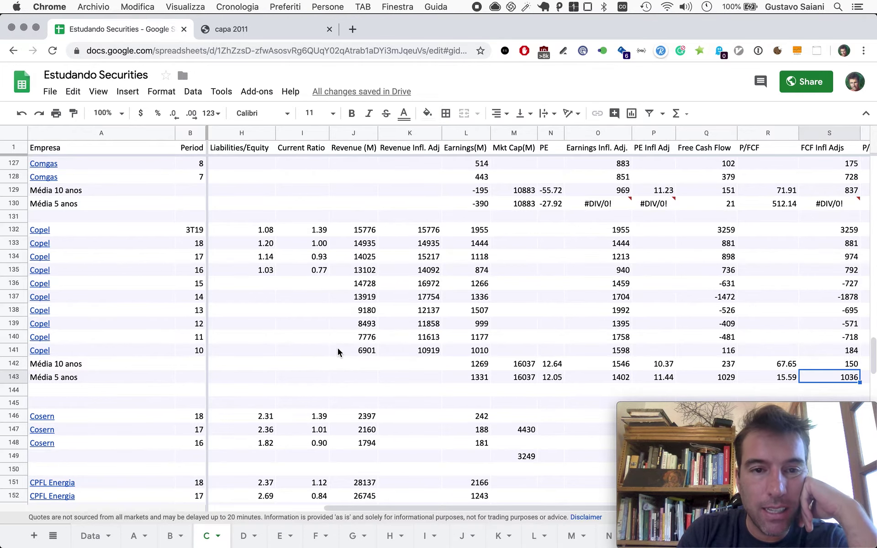
{"action": "scroll", "coordinate": [338, 351], "scroll_direction": "left", "scroll_amount": 2}
{"action": "scroll", "coordinate": [338, 350], "scroll_direction": "left", "scroll_amount": 2}
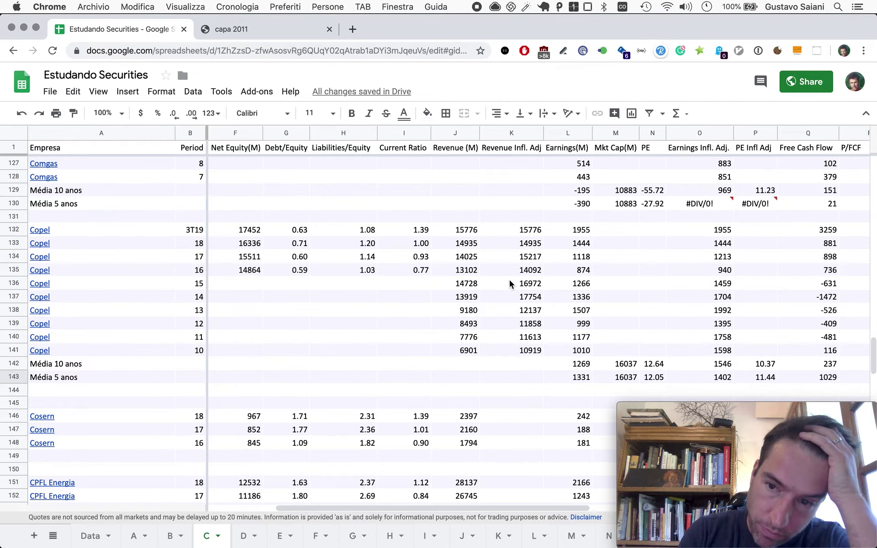
{"action": "scroll", "coordinate": [511, 283], "scroll_direction": "right", "scroll_amount": 4}
{"action": "scroll", "coordinate": [755, 283], "scroll_direction": "right", "scroll_amount": 2}
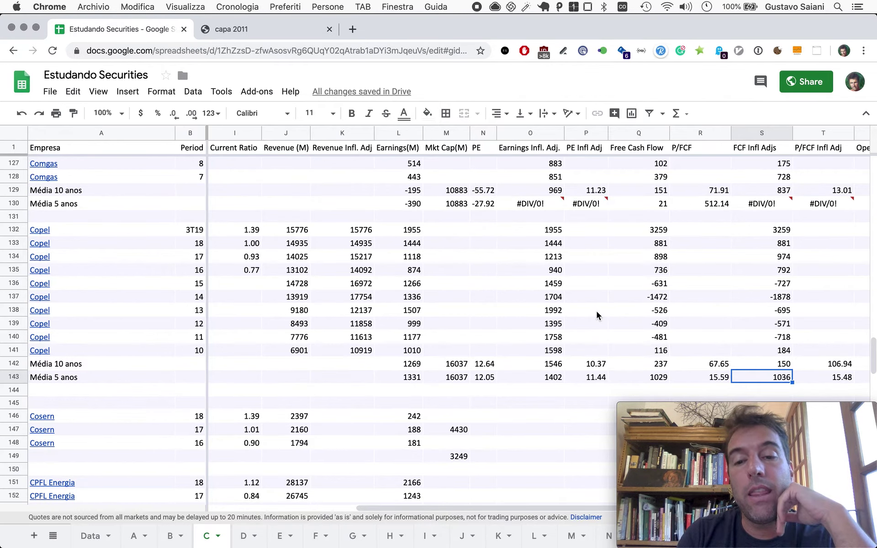
{"action": "scroll", "coordinate": [597, 311], "scroll_direction": "right", "scroll_amount": 2}
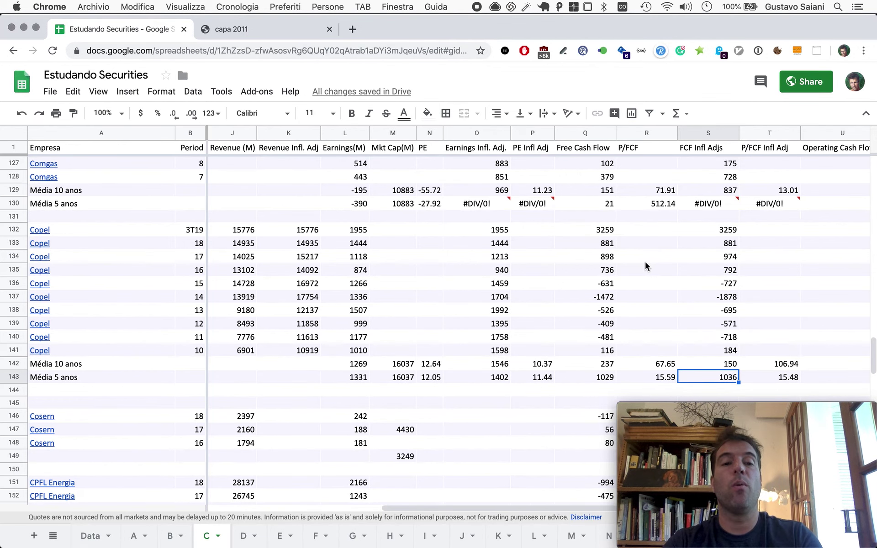
{"action": "key", "text": "super+Tab"}
{"action": "key", "text": "super+Tab"}
{"action": "key", "text": "super+Tab"}
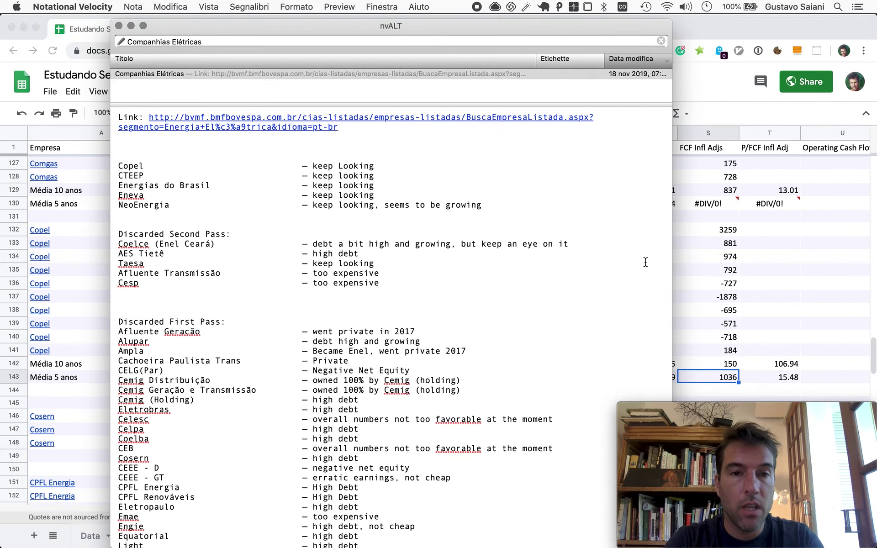
Step: Move the Copel line from the watch list to under 'Discarded Second Pass:'
{"action": "key", "text": "shift+Down"}
{"action": "key", "text": "BackSpace"}
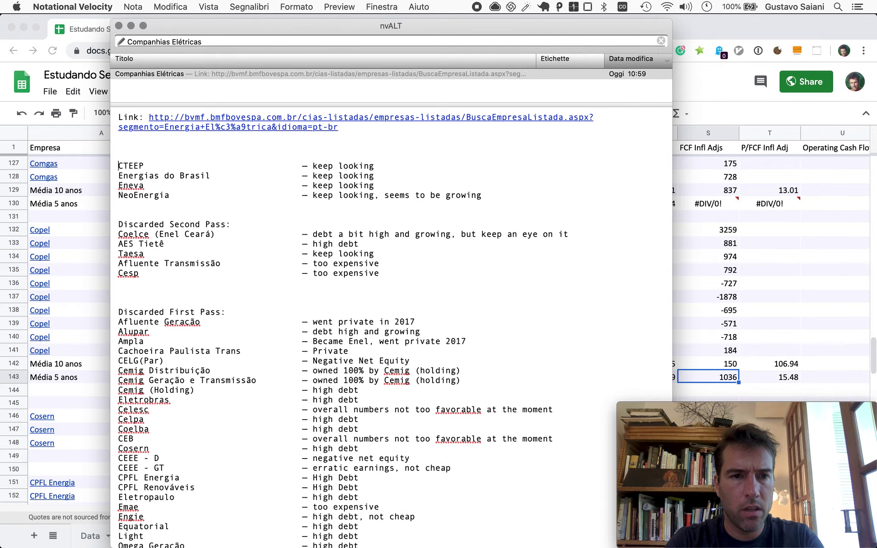
{"action": "left_click", "coordinate": [231, 224]}
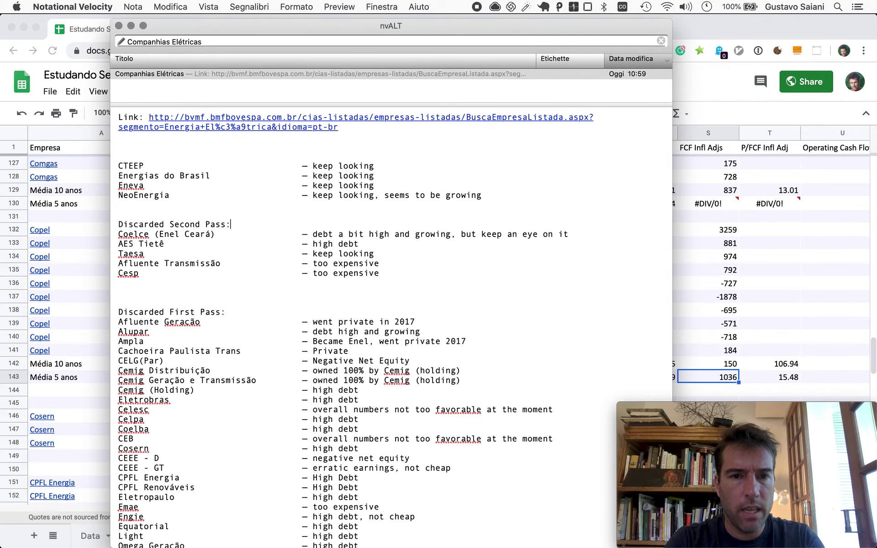
{"action": "key", "text": "super+v"}
Step: Replace Copel's 'keep Looking' note with 'debt a bit high, FCF erratic, multiple to FCF very high'
{"action": "key", "text": "alt+shift+Left"}
{"action": "key", "text": "alt+shift+Left"}
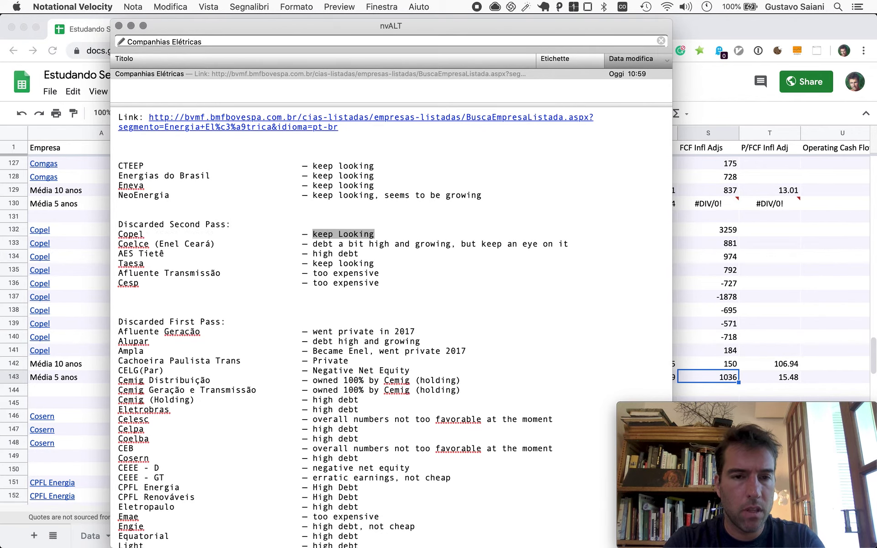
{"action": "type", "text": "debt "}
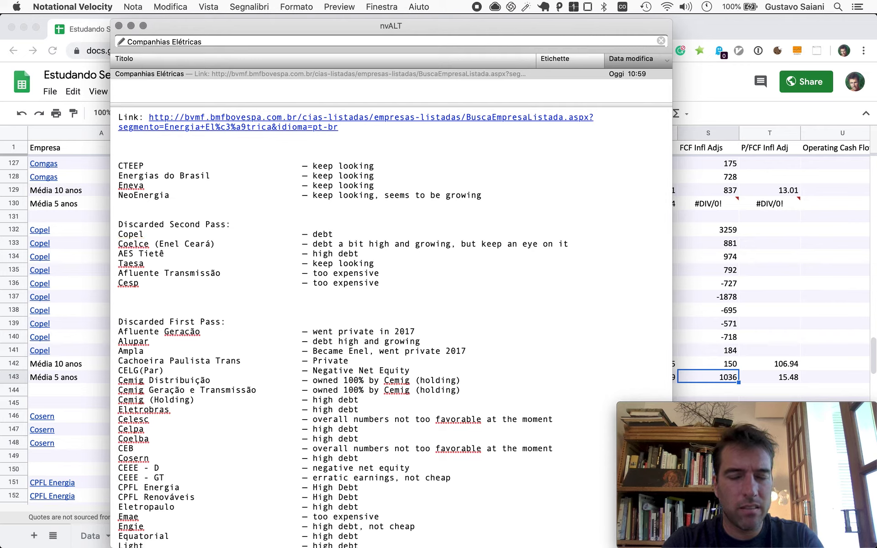
{"action": "type", "text": "a bit high,"}
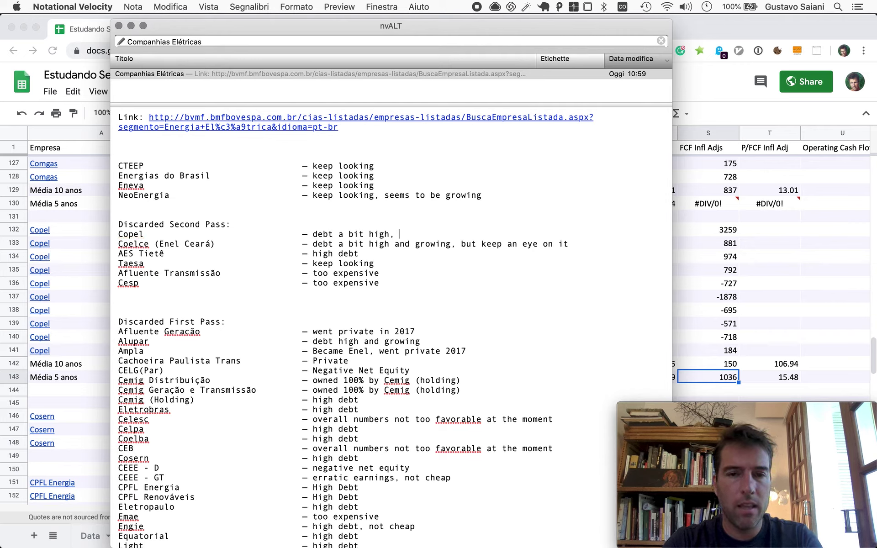
{"action": "type", "text": "FCF errar"}
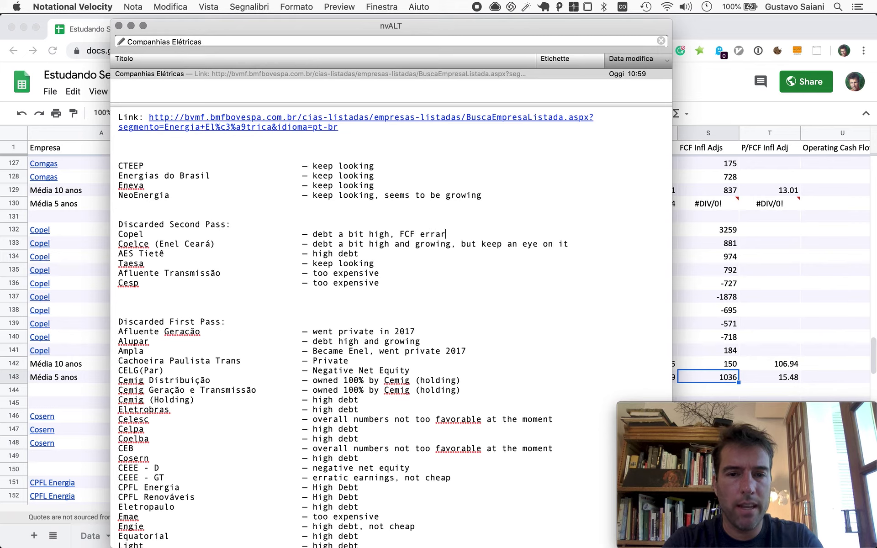
{"action": "key", "text": "BackSpace"}
{"action": "type", "text": "tic, multi"}
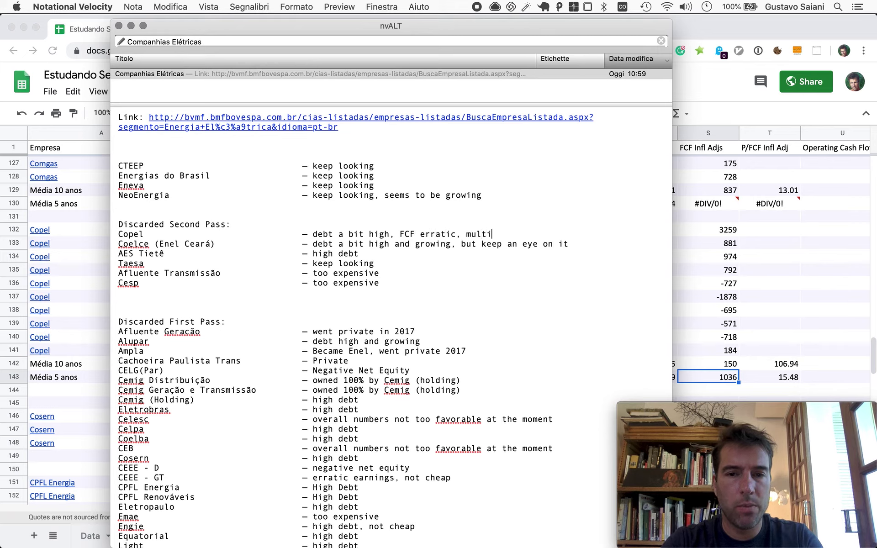
{"action": "type", "text": "ple to FC"}
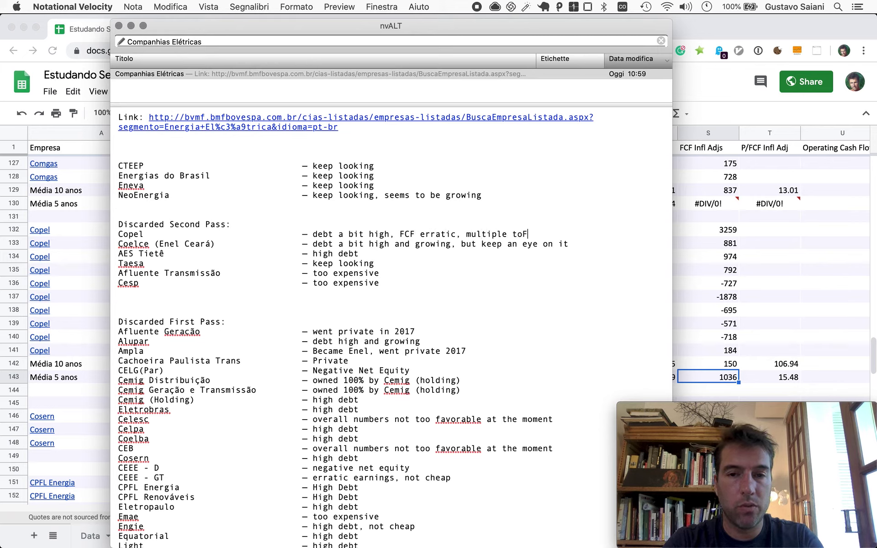
{"action": "type", "text": "F "}
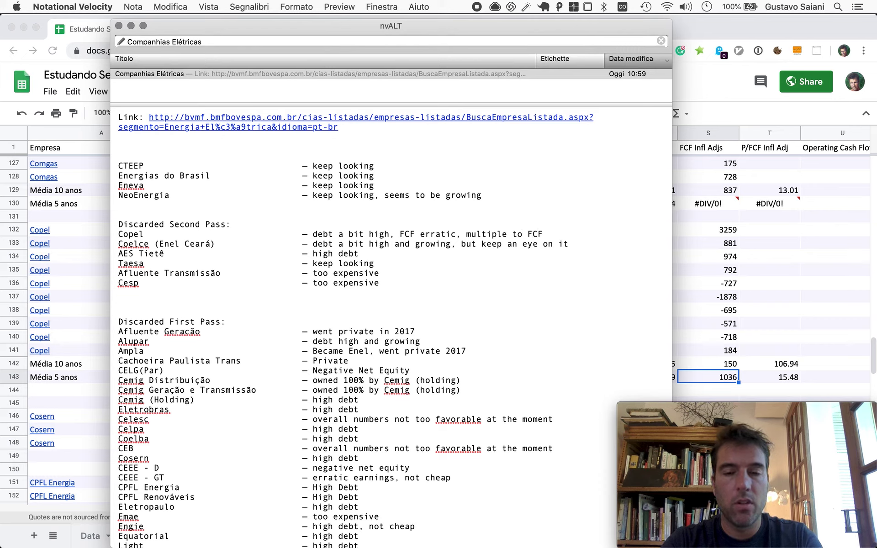
{"action": "type", "text": "very hig"}
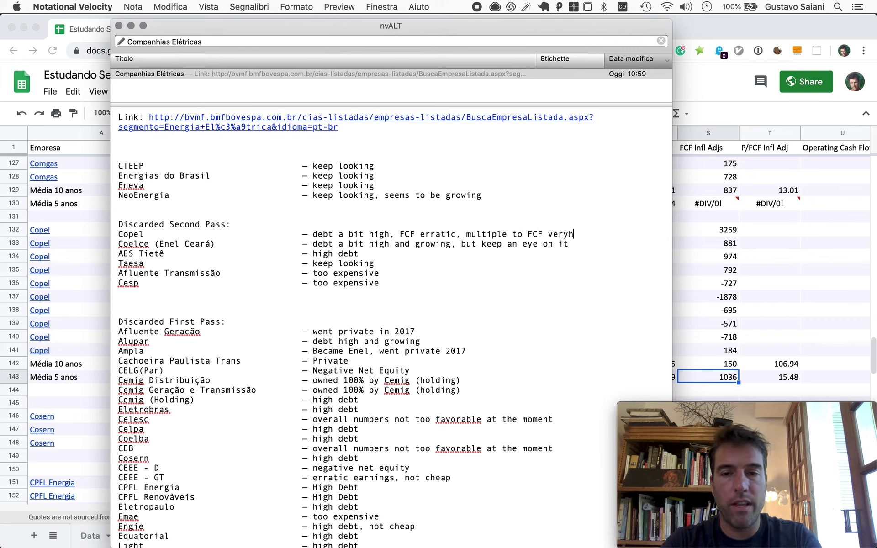
{"action": "type", "text": "h"}
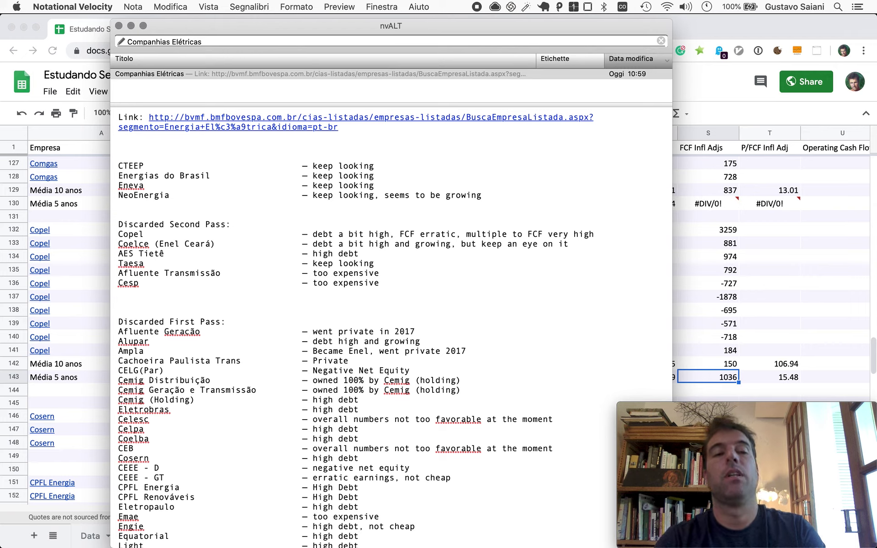